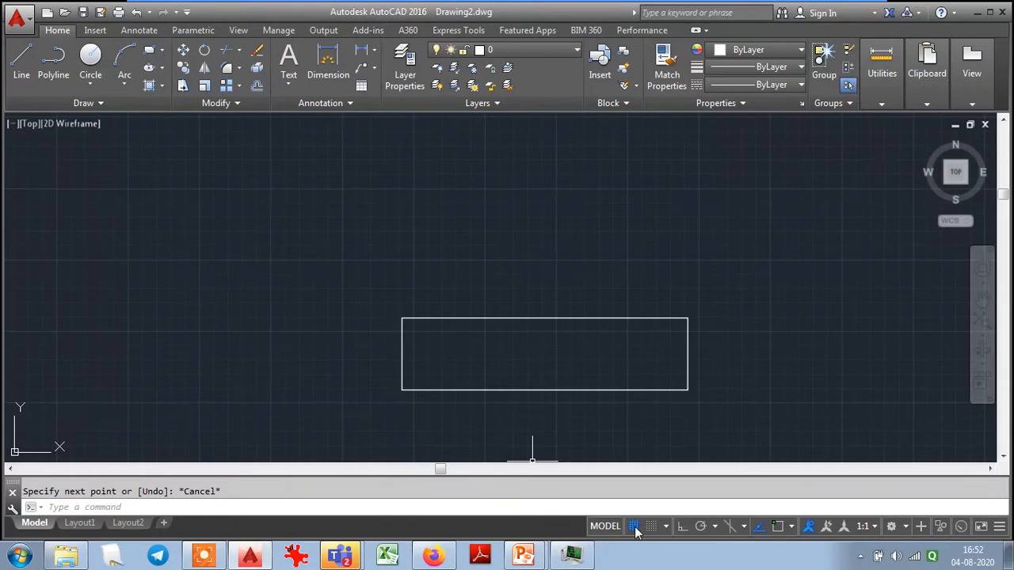
- Examine the Drafting Settings for snap and grid, polar tracking, object snap, 3D object snap, dynamic input, quick properties and selection cycling
{"action": "right_click", "coordinate": [636, 531]}
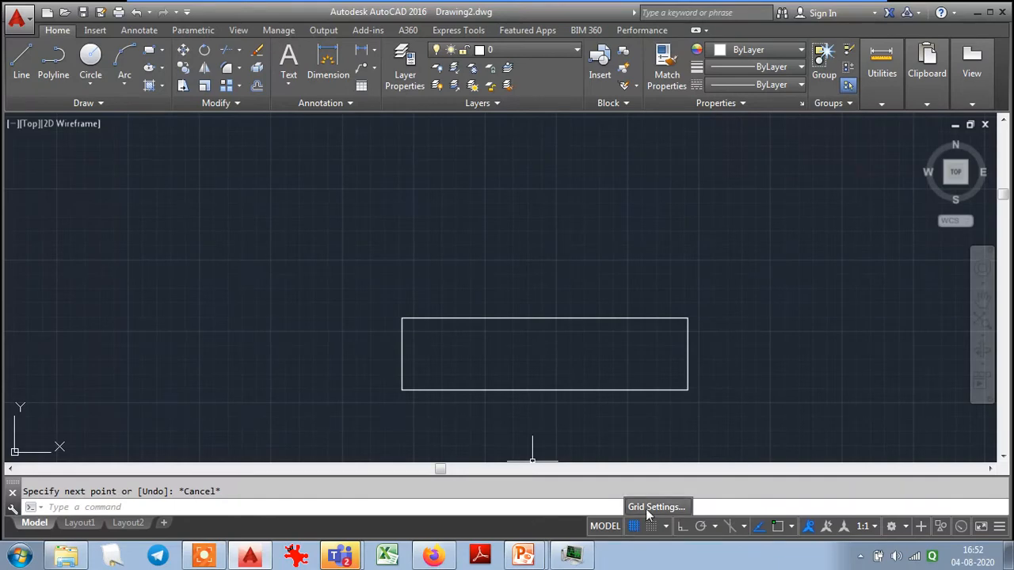
{"action": "left_click", "coordinate": [649, 508]}
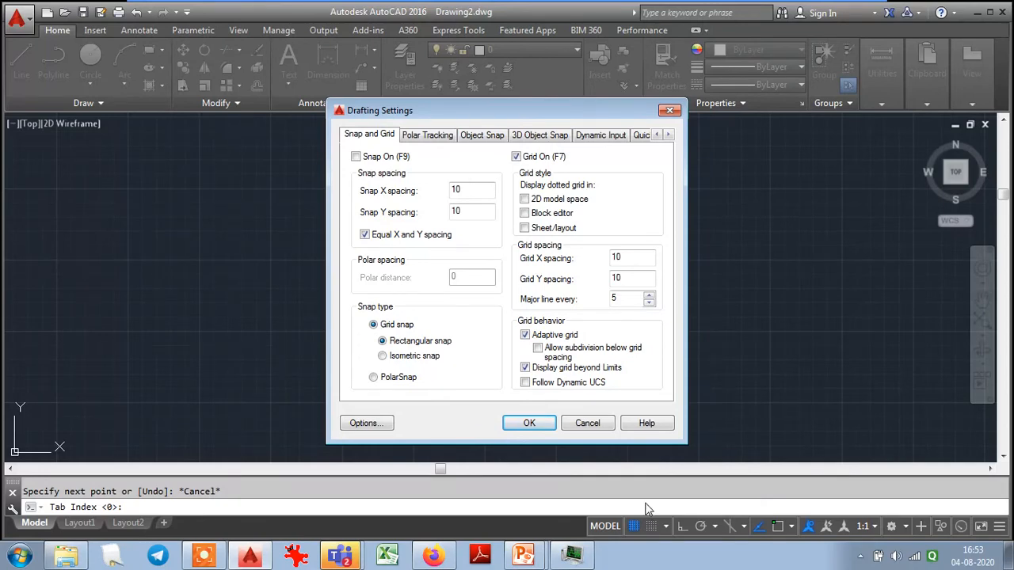
{"action": "left_click", "coordinate": [608, 139]}
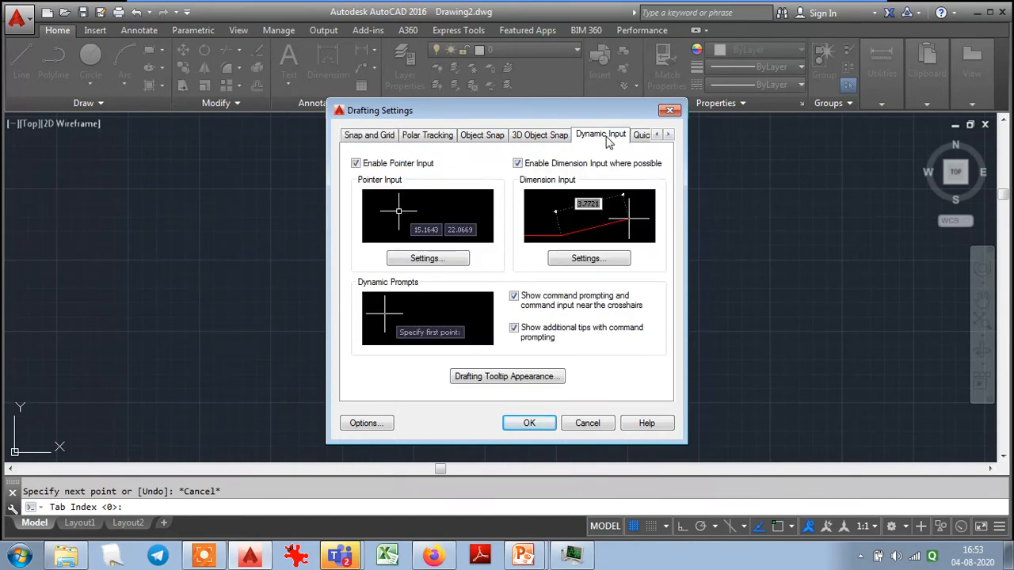
{"action": "left_click", "coordinate": [360, 136]}
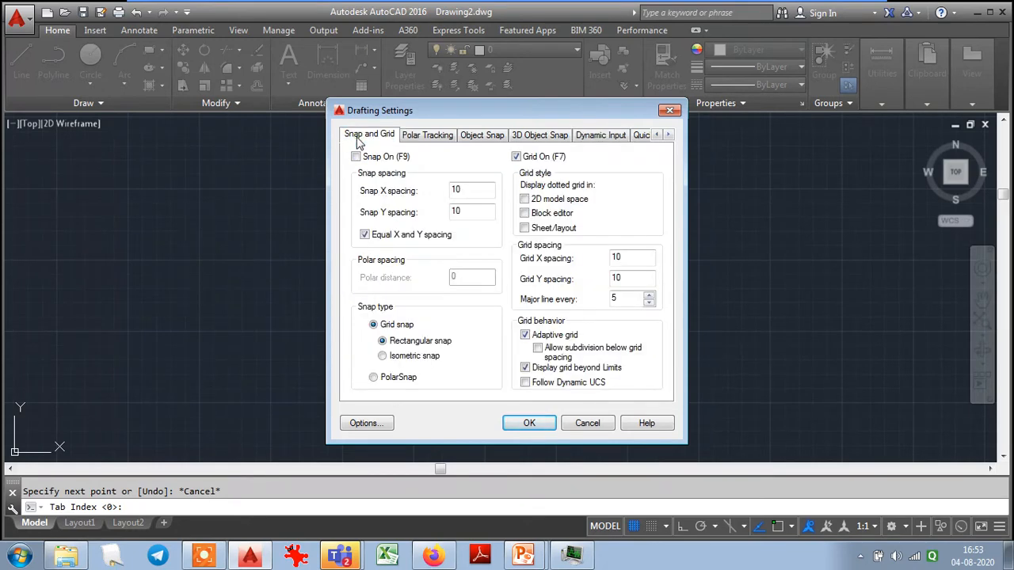
{"action": "left_click", "coordinate": [418, 136]}
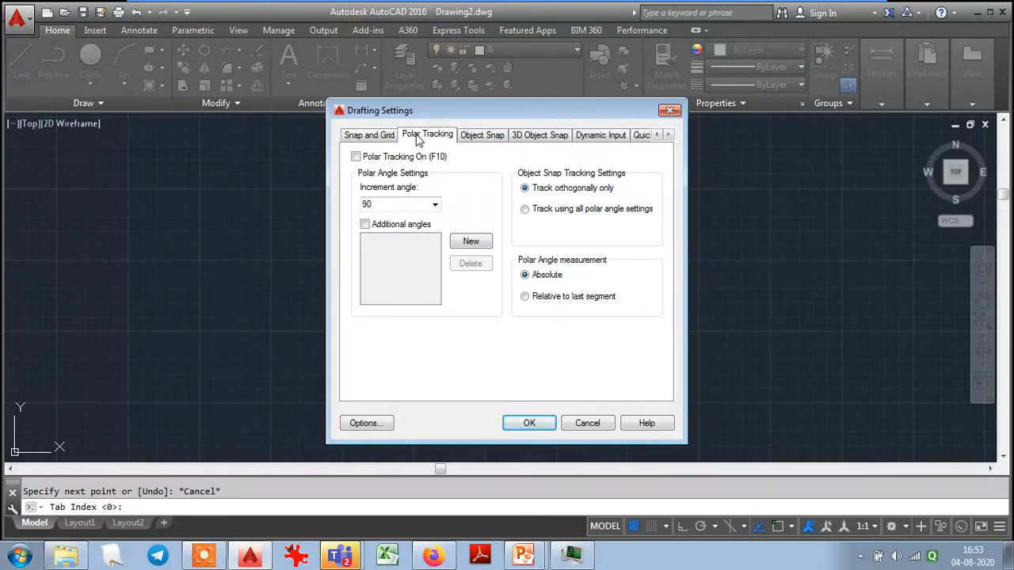
{"action": "left_click", "coordinate": [476, 139]}
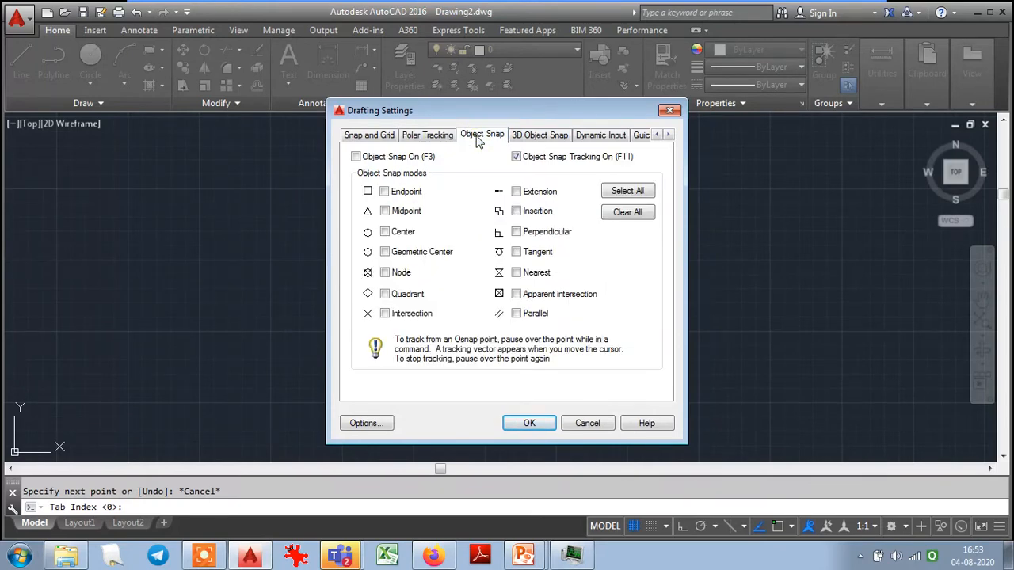
{"action": "left_click", "coordinate": [532, 137]}
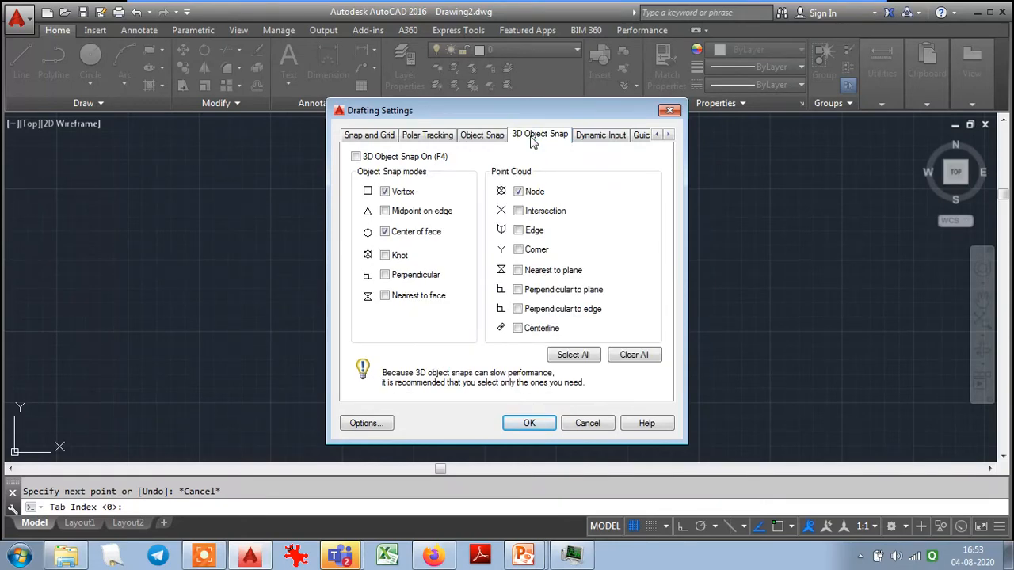
{"action": "left_click", "coordinate": [588, 136]}
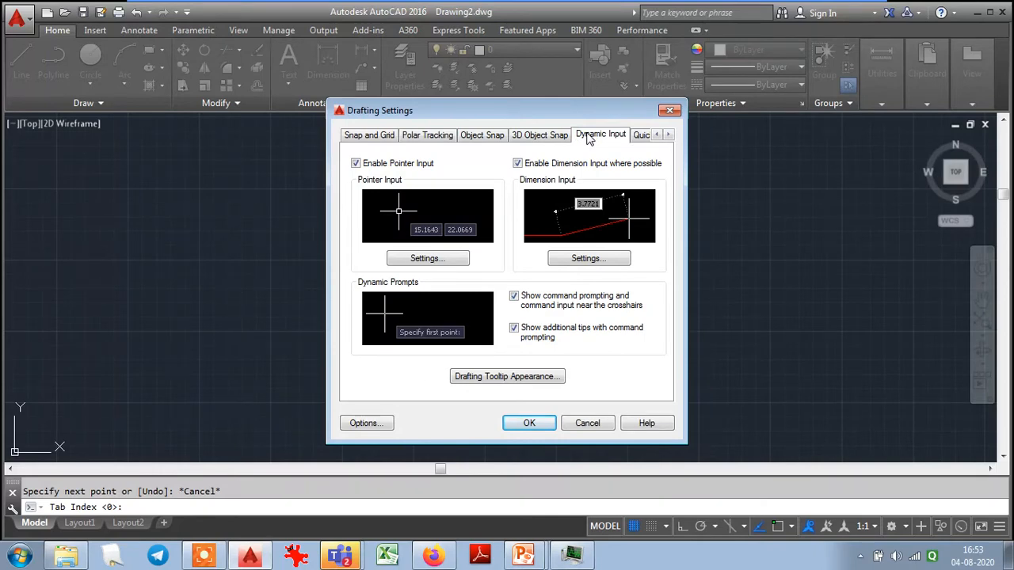
{"action": "left_click", "coordinate": [645, 138]}
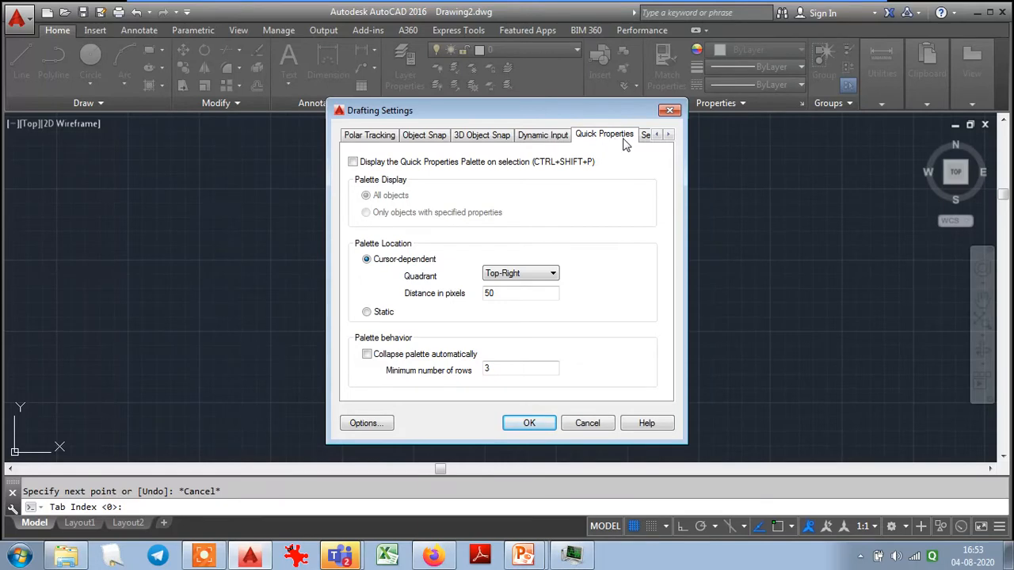
{"action": "left_click", "coordinate": [644, 136]}
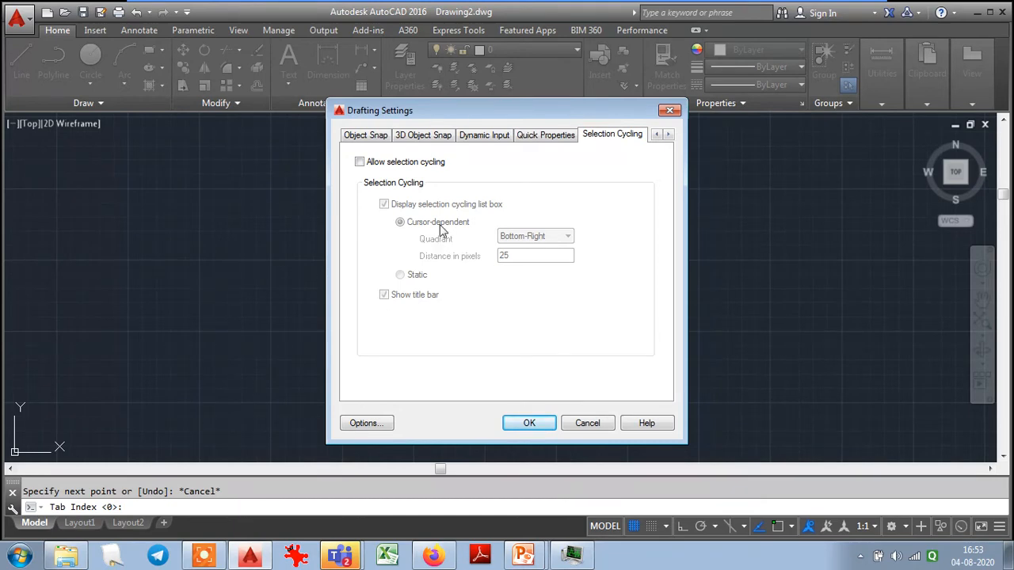
{"action": "left_click", "coordinate": [527, 139]}
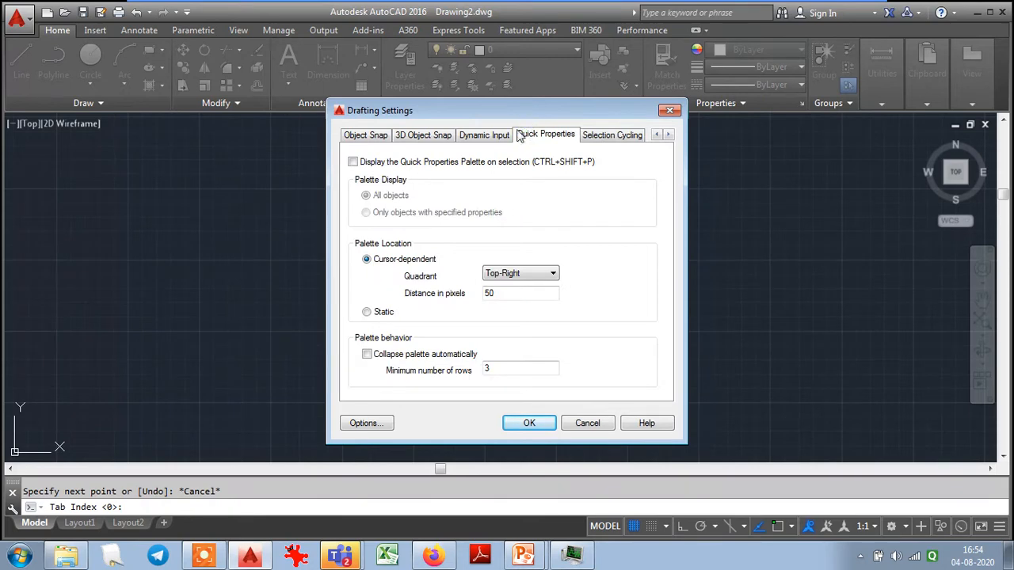
{"action": "left_click", "coordinate": [472, 136]}
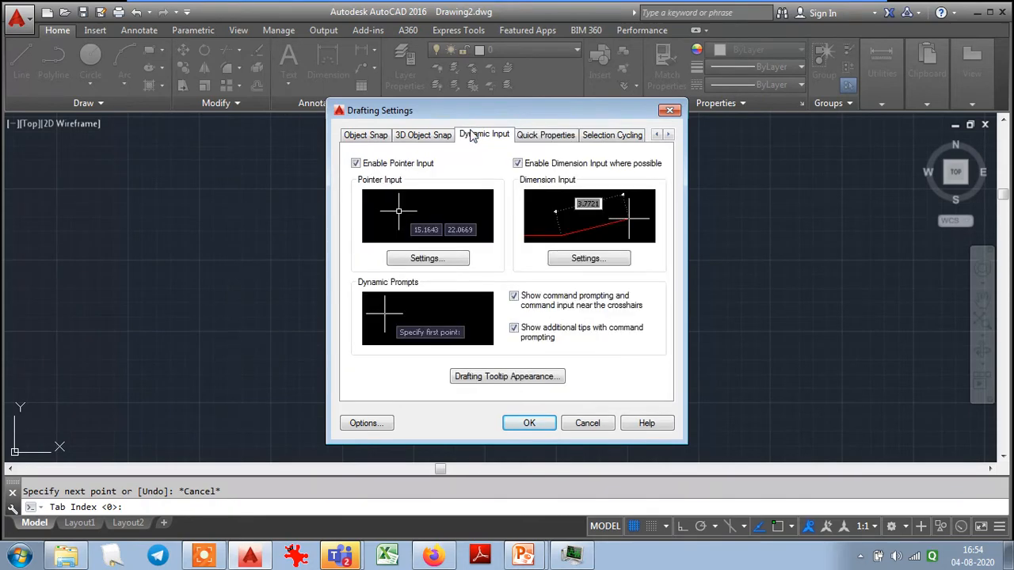
{"action": "left_click", "coordinate": [433, 137]}
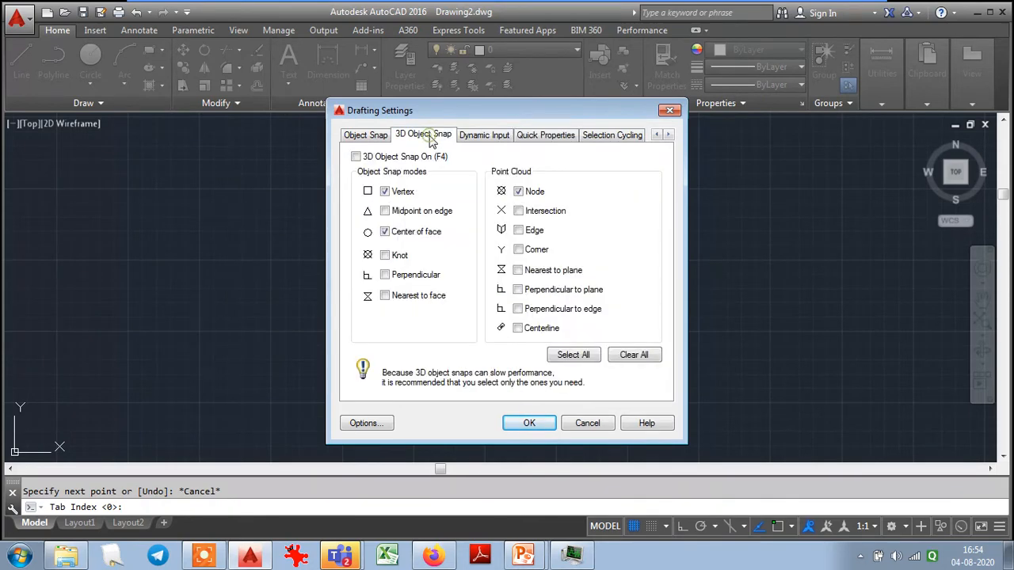
{"action": "left_click", "coordinate": [383, 139]}
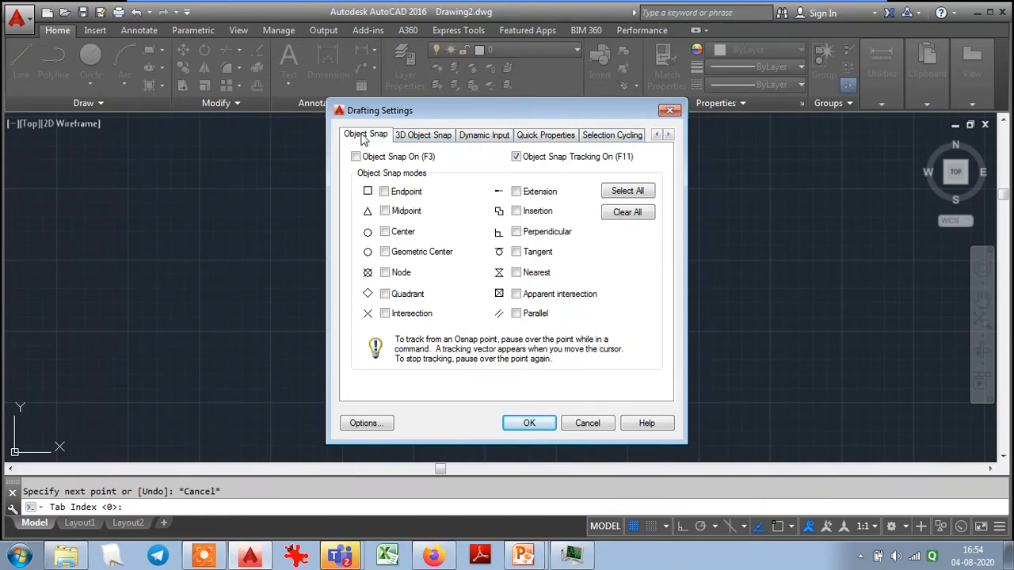
{"action": "left_click", "coordinate": [658, 135]}
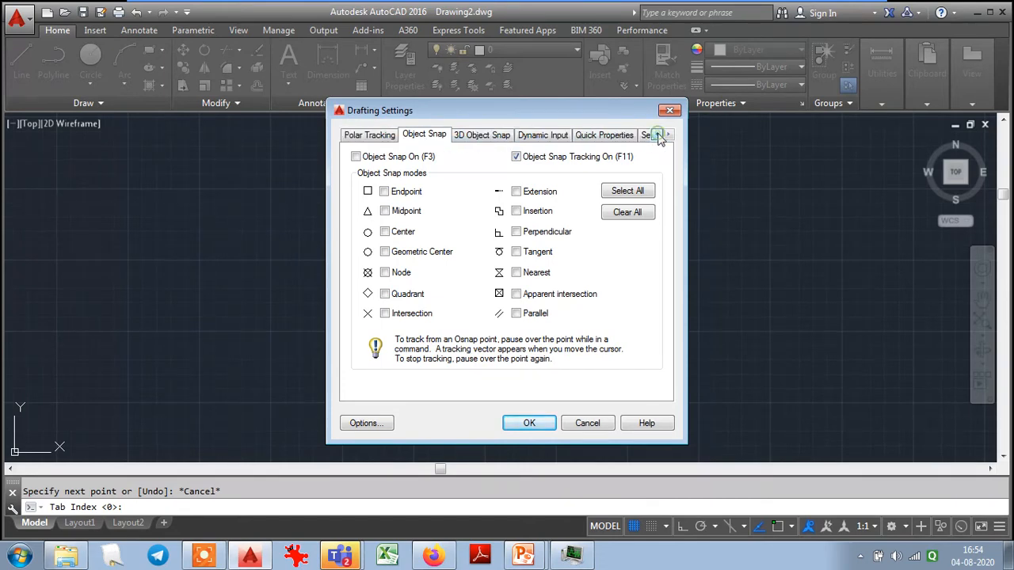
{"action": "left_click", "coordinate": [656, 134]}
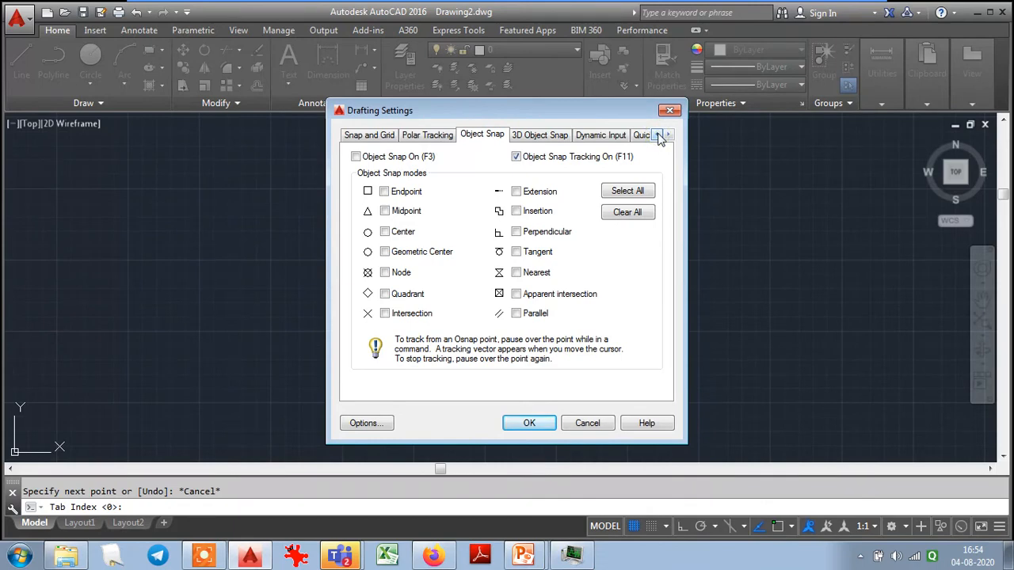
{"action": "left_click", "coordinate": [425, 139]}
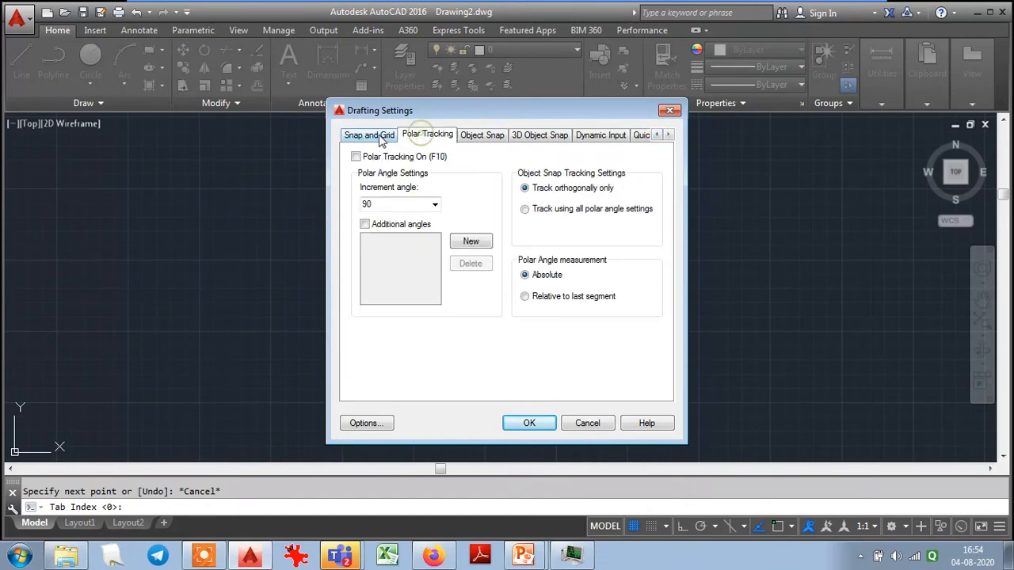
{"action": "left_click", "coordinate": [379, 138]}
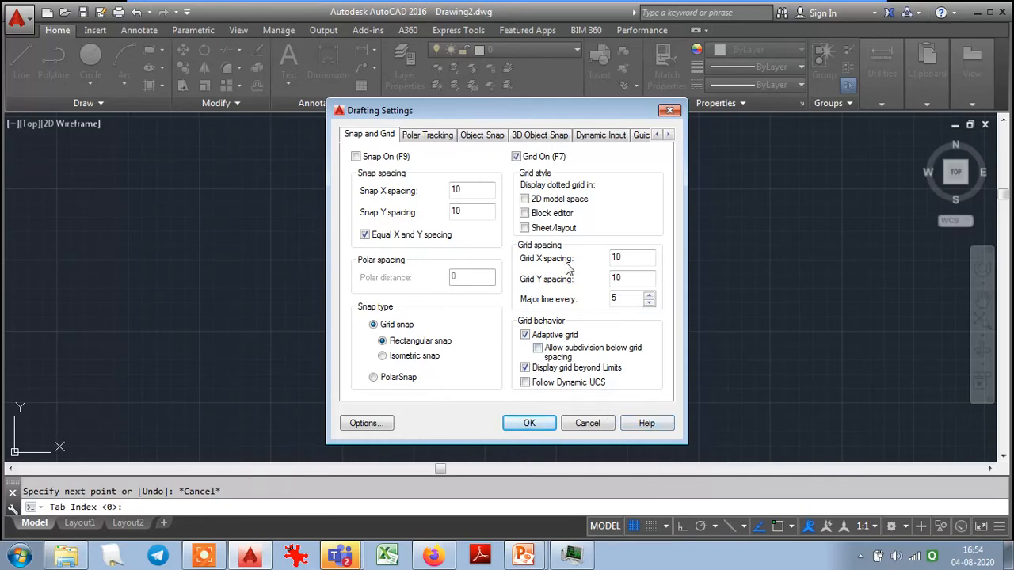
{"action": "left_click", "coordinate": [669, 111]}
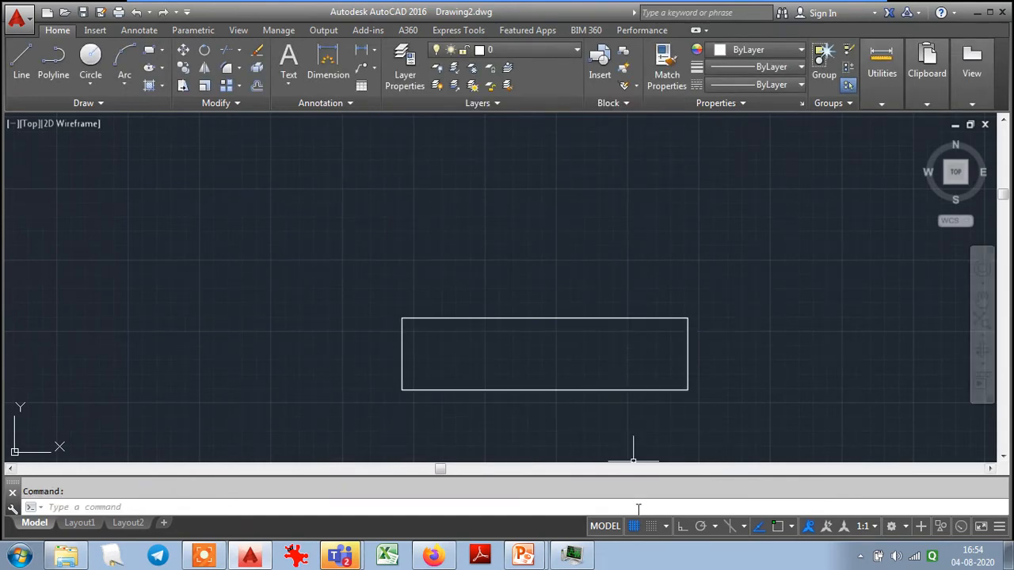
- Select the four lines of the rectangle with a crossing window and erase them
{"action": "left_click", "coordinate": [713, 404]}
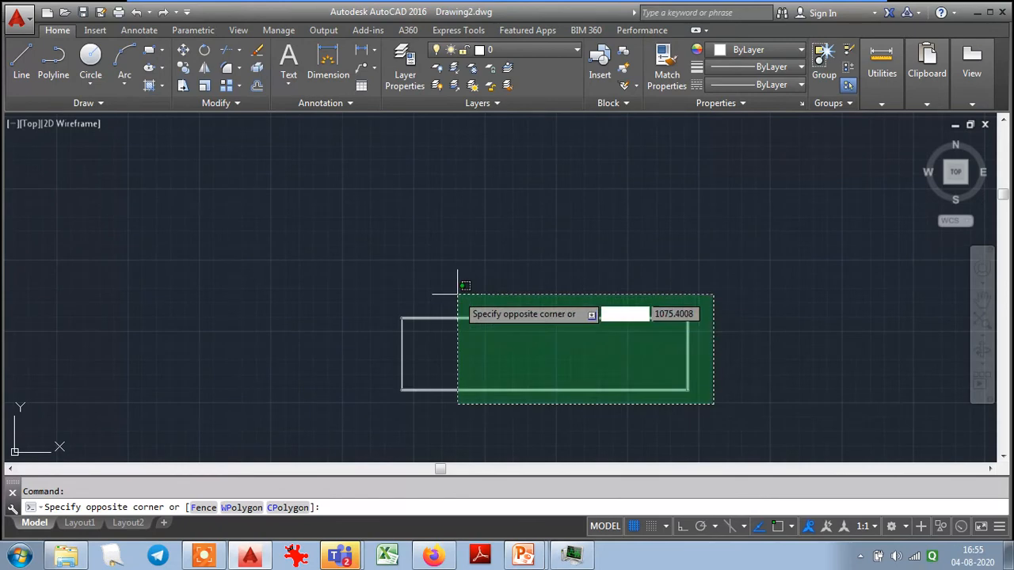
{"action": "left_click", "coordinate": [329, 276]}
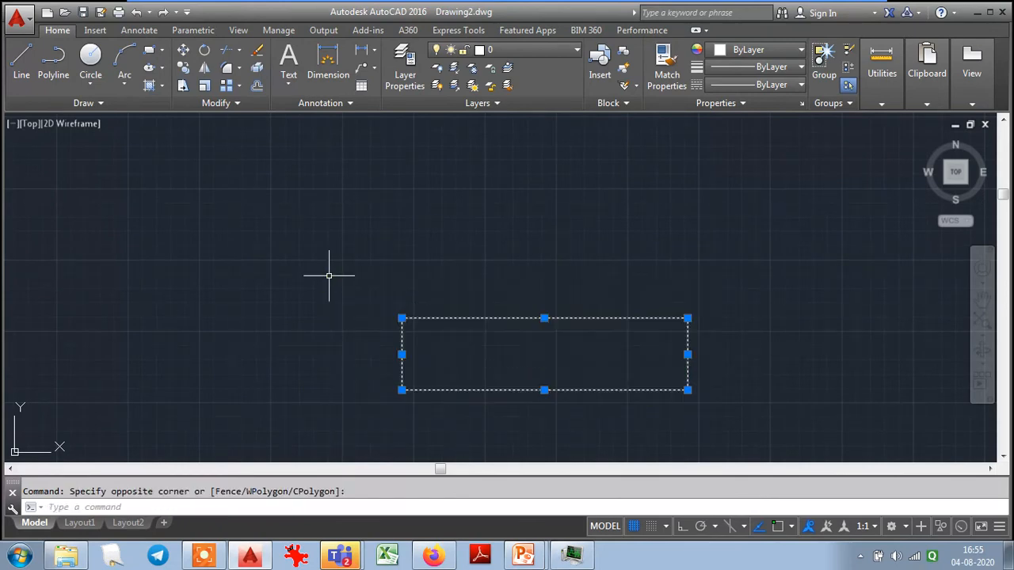
{"action": "key", "text": "Delete"}
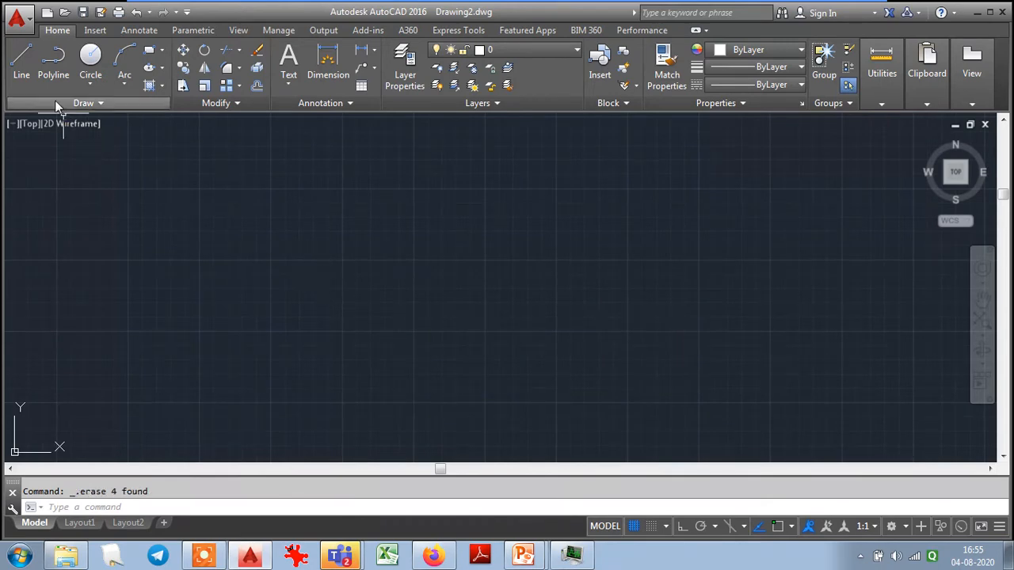
{"action": "left_click", "coordinate": [22, 54]}
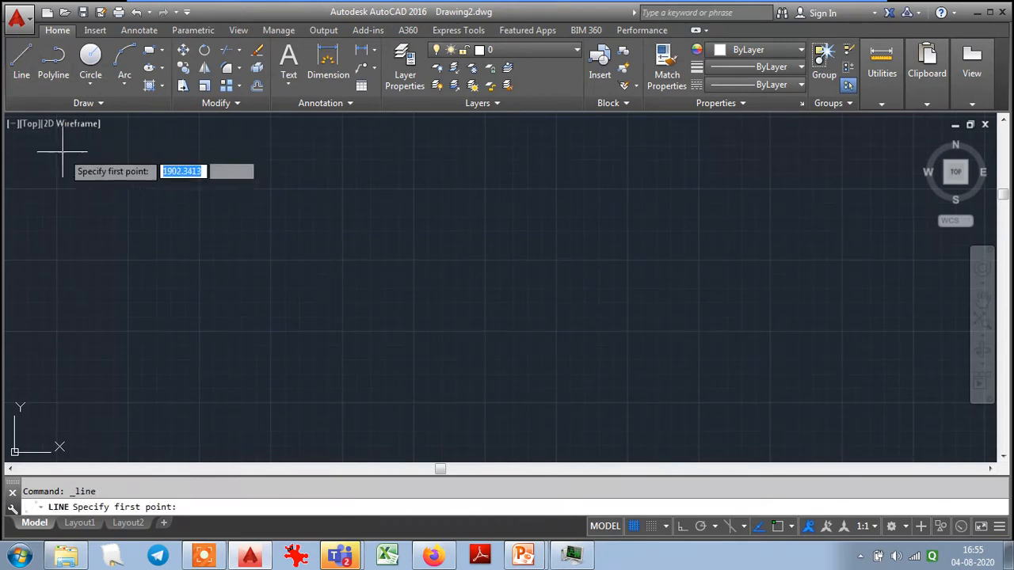
{"action": "left_click", "coordinate": [345, 310]}
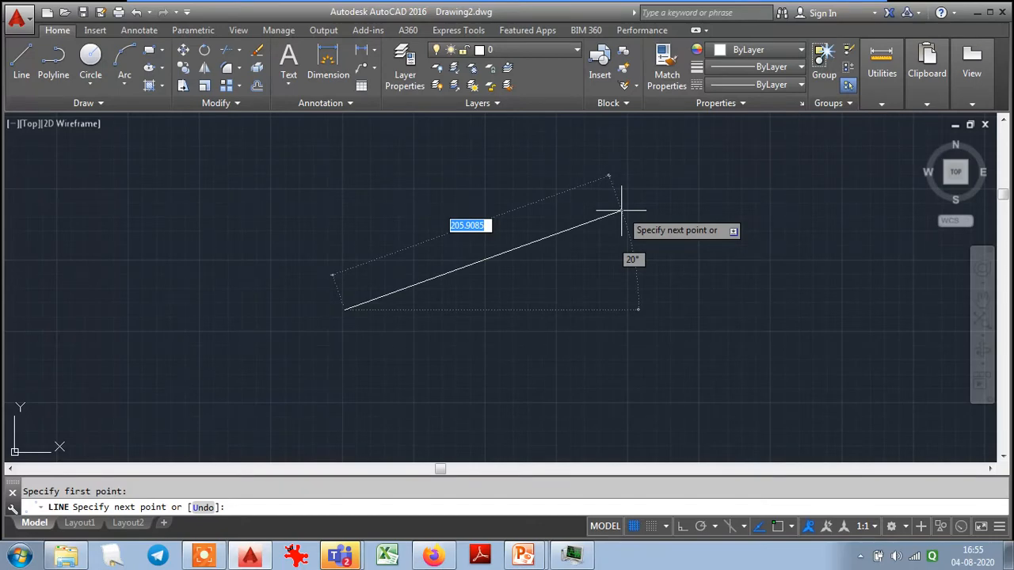
{"action": "key", "text": "Escape"}
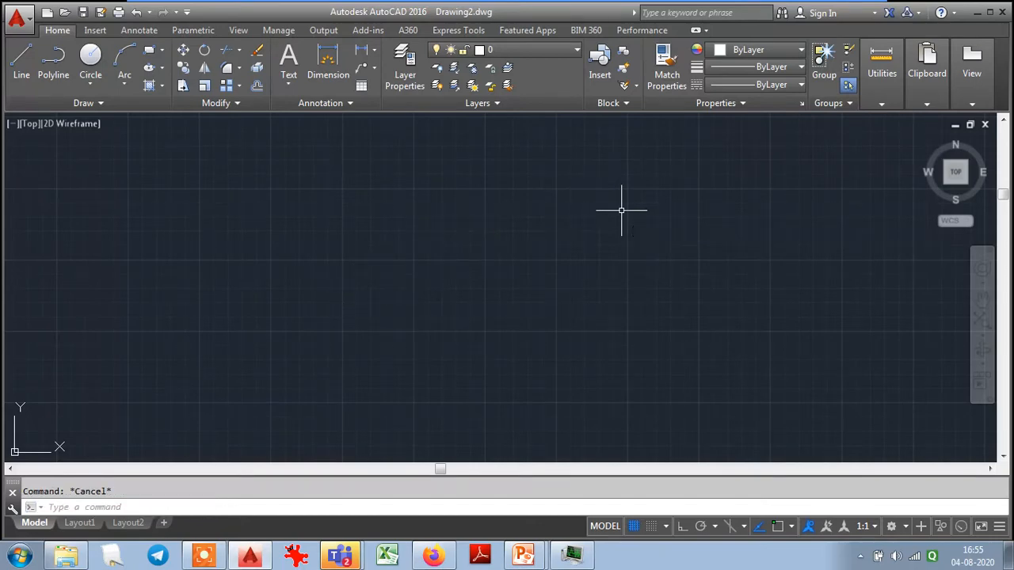
- Use DSETTINGS to turn off pointer input, dimension input, command prompting near the crosshairs and additional tips for dynamic input
{"action": "type", "text": "dd"}
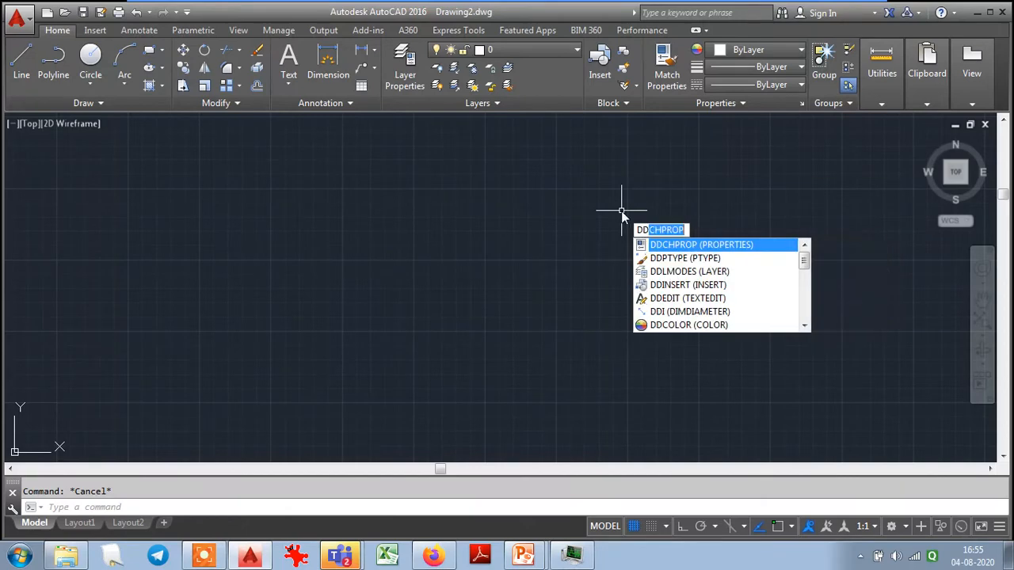
{"action": "type", "text": "s"}
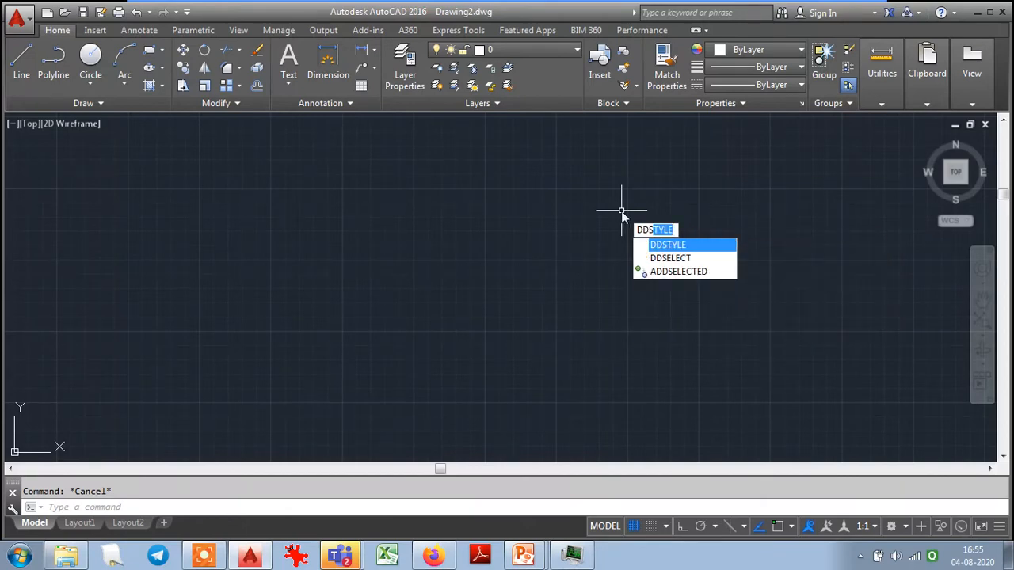
{"action": "key", "text": "BackSpace"}
{"action": "key", "text": "BackSpace"}
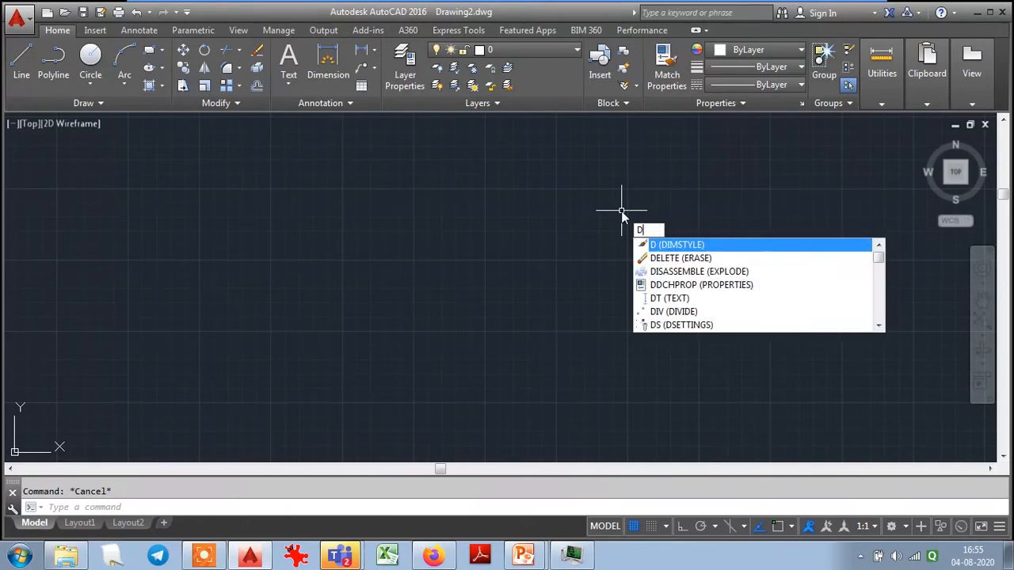
{"action": "type", "text": "sett"}
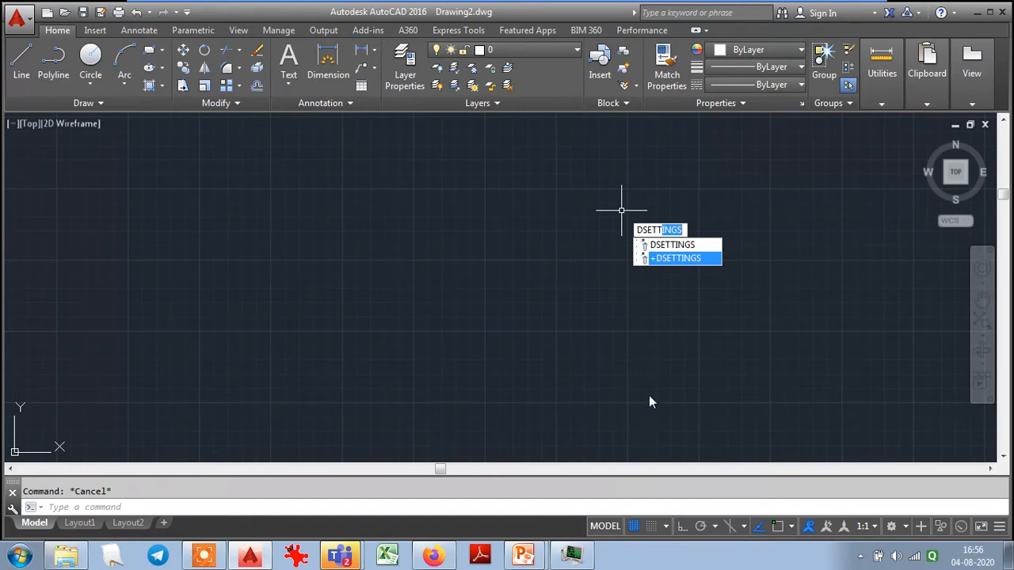
{"action": "key", "text": "Return"}
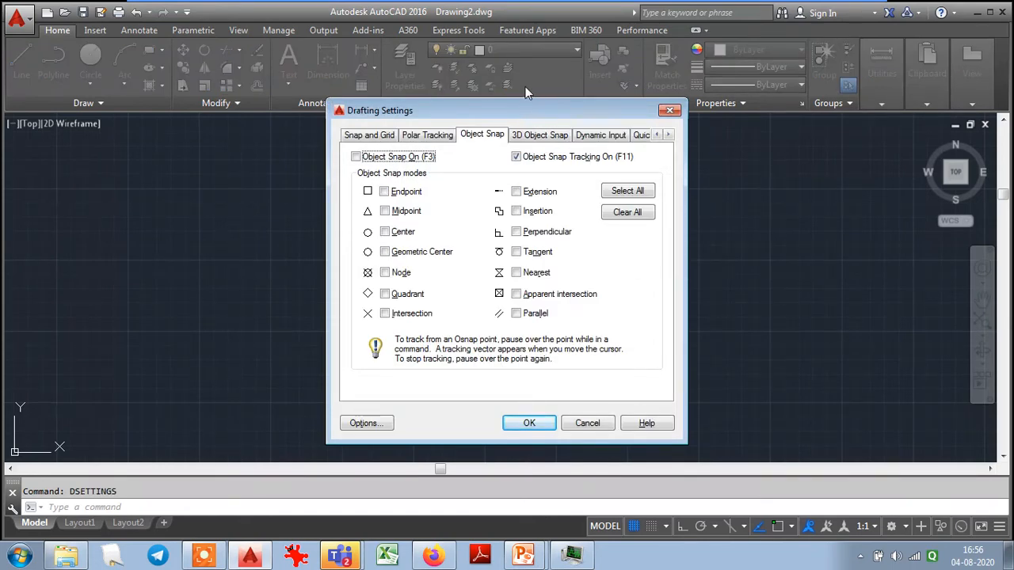
{"action": "left_click", "coordinate": [600, 136]}
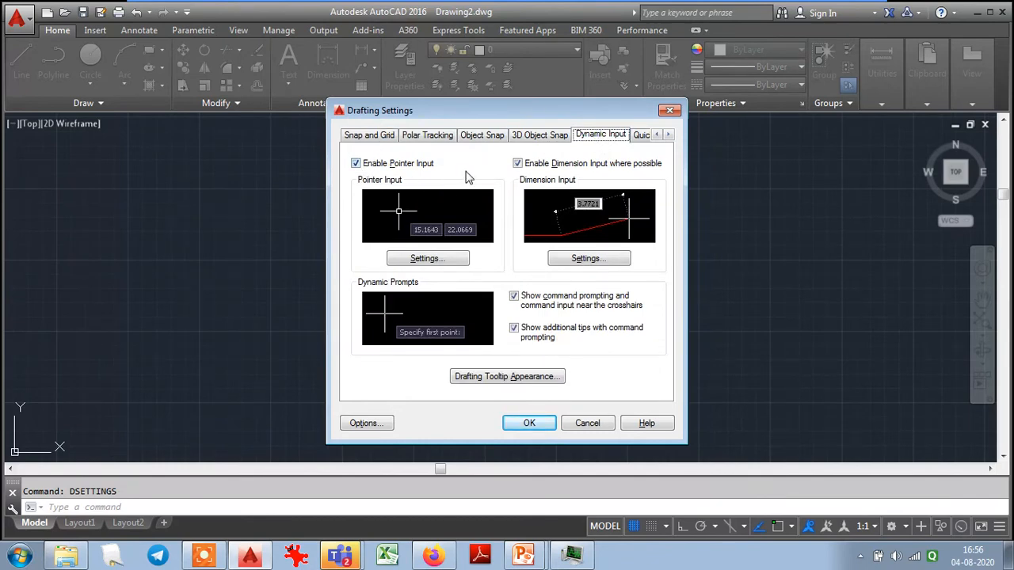
{"action": "left_click", "coordinate": [356, 163]}
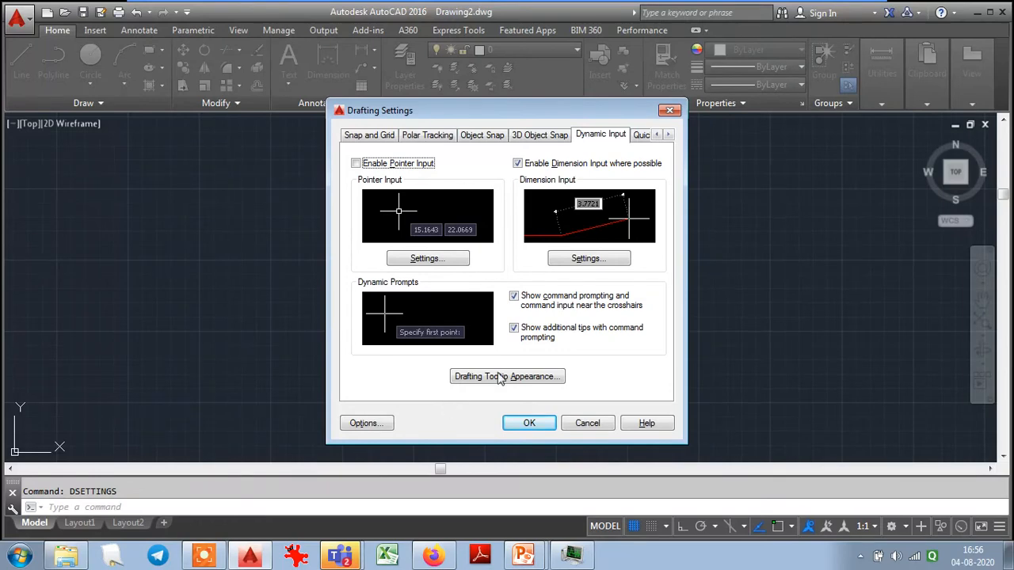
{"action": "left_click", "coordinate": [517, 164]}
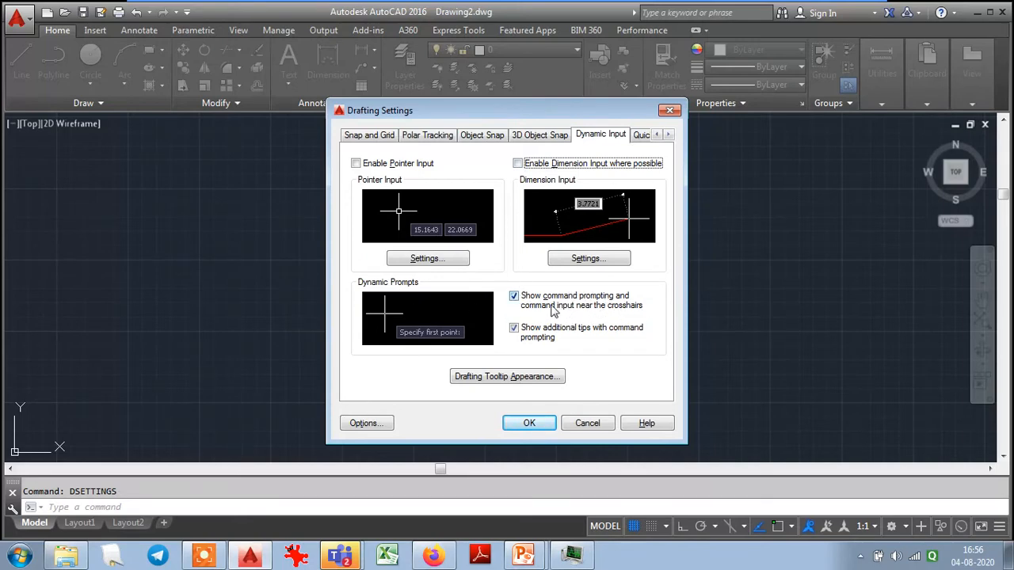
{"action": "left_click", "coordinate": [513, 297]}
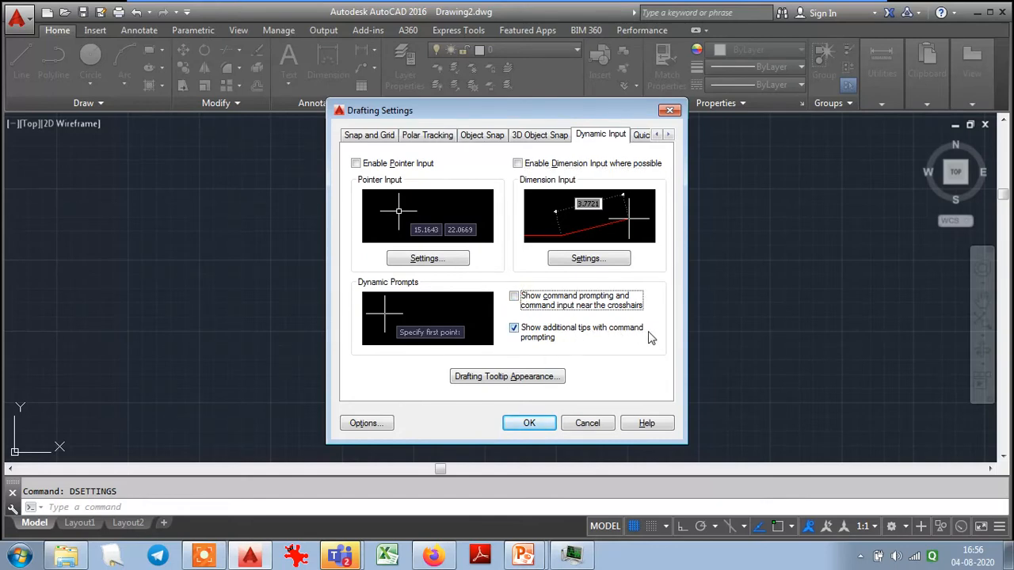
{"action": "left_click", "coordinate": [514, 329]}
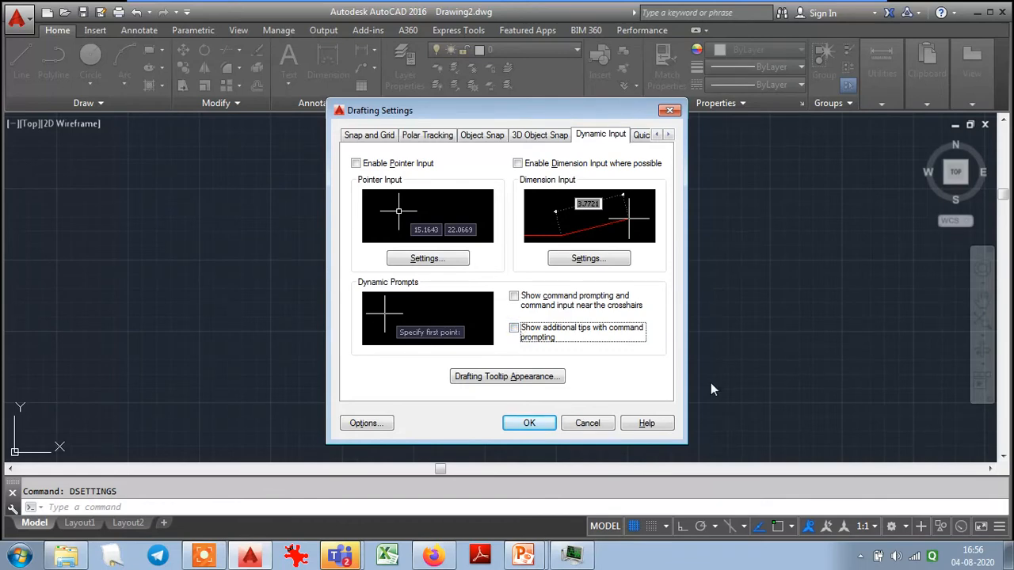
{"action": "left_click", "coordinate": [528, 428]}
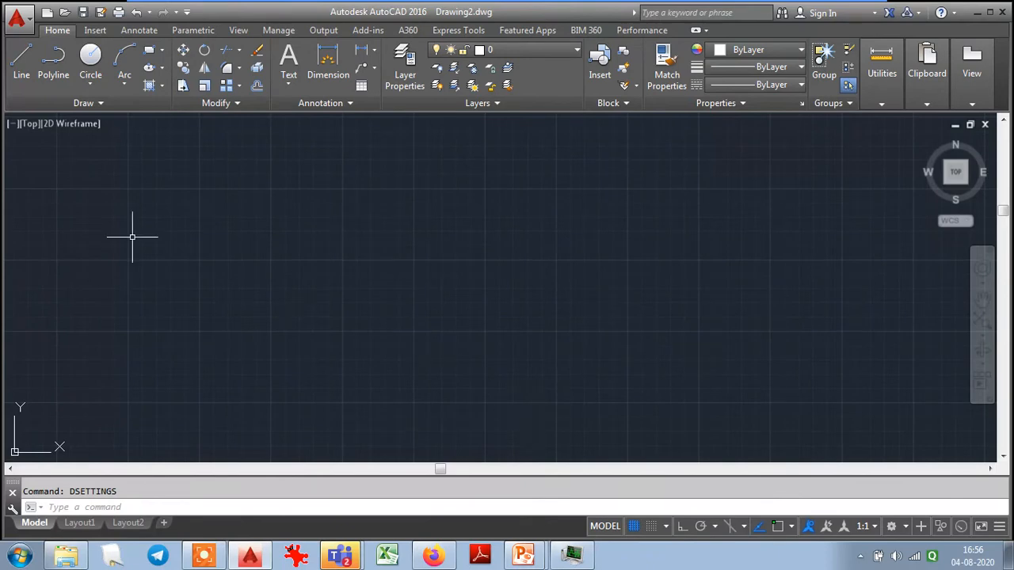
{"action": "left_click", "coordinate": [21, 61]}
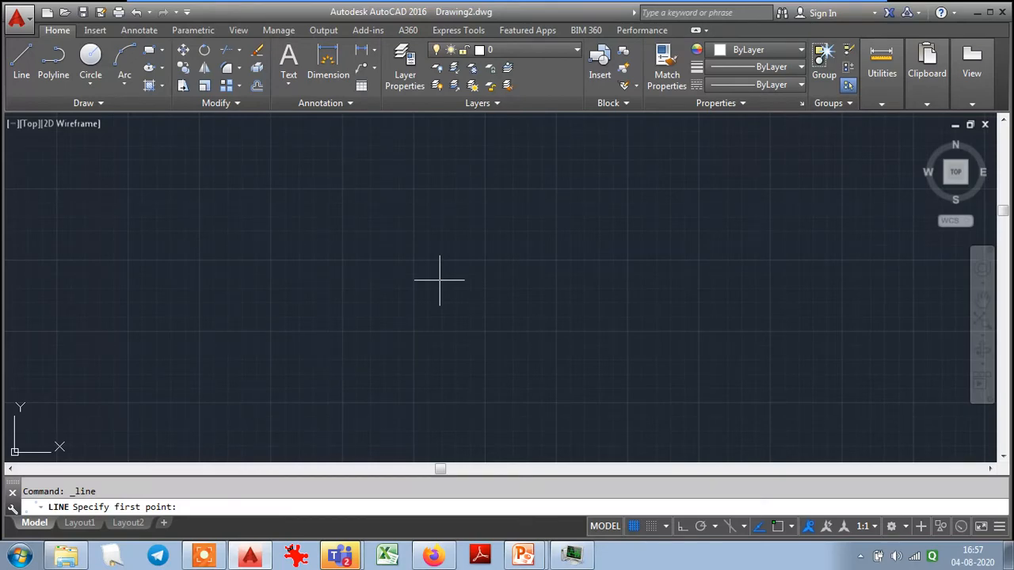
{"action": "left_click", "coordinate": [287, 330]}
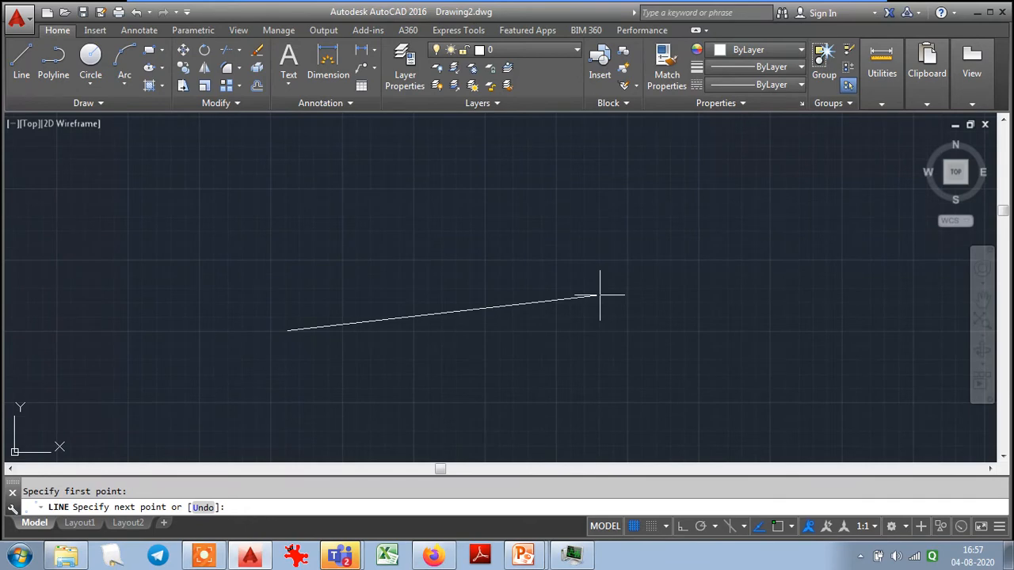
{"action": "type", "text": "@20"}
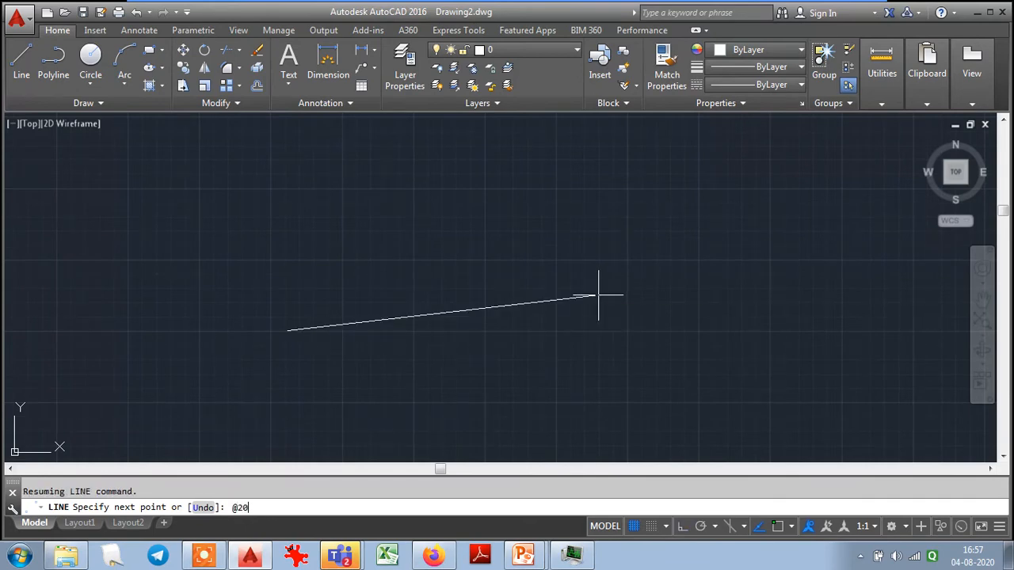
{"action": "type", "text": "0<0"}
{"action": "key", "text": "F2"}
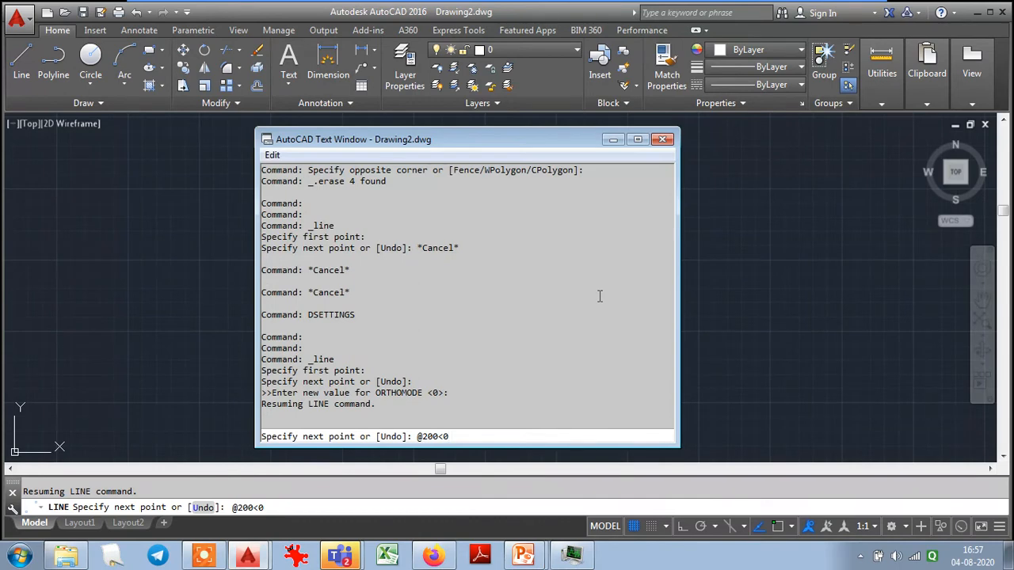
{"action": "key", "text": "Return"}
{"action": "key", "text": "F2"}
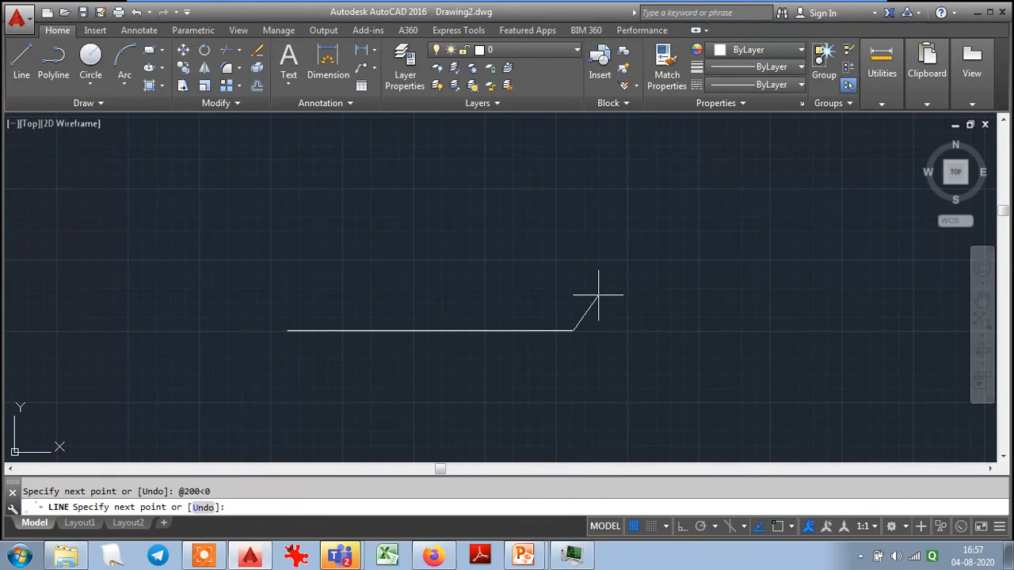
{"action": "type", "text": "@200<72"}
{"action": "key", "text": "Return"}
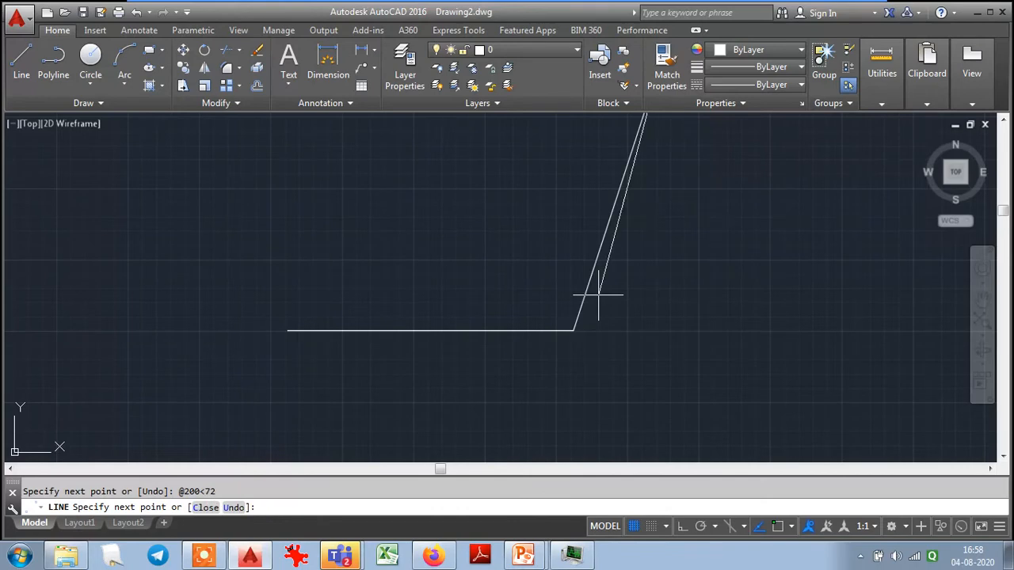
{"action": "type", "text": "@200<144"}
{"action": "key", "text": "Return"}
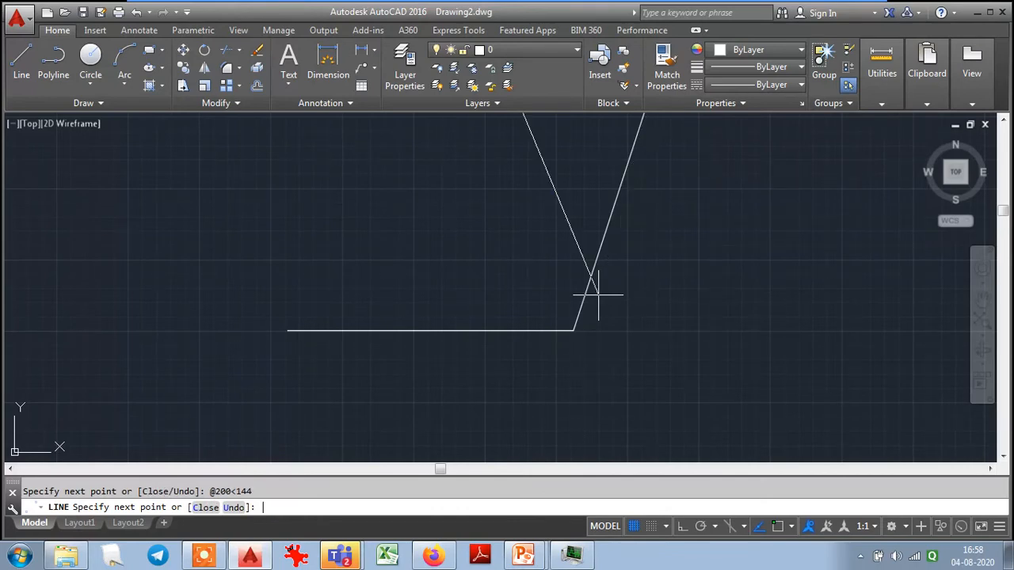
{"action": "type", "text": "@200<216"}
{"action": "key", "text": "Return"}
{"action": "type", "text": "c"}
{"action": "key", "text": "Return"}
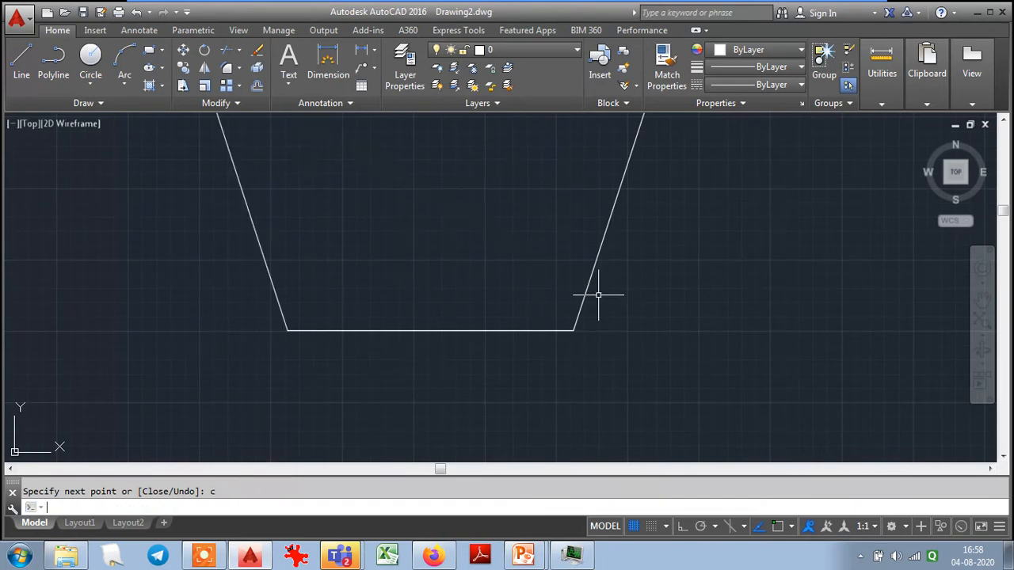
{"action": "left_click", "coordinate": [982, 322]}
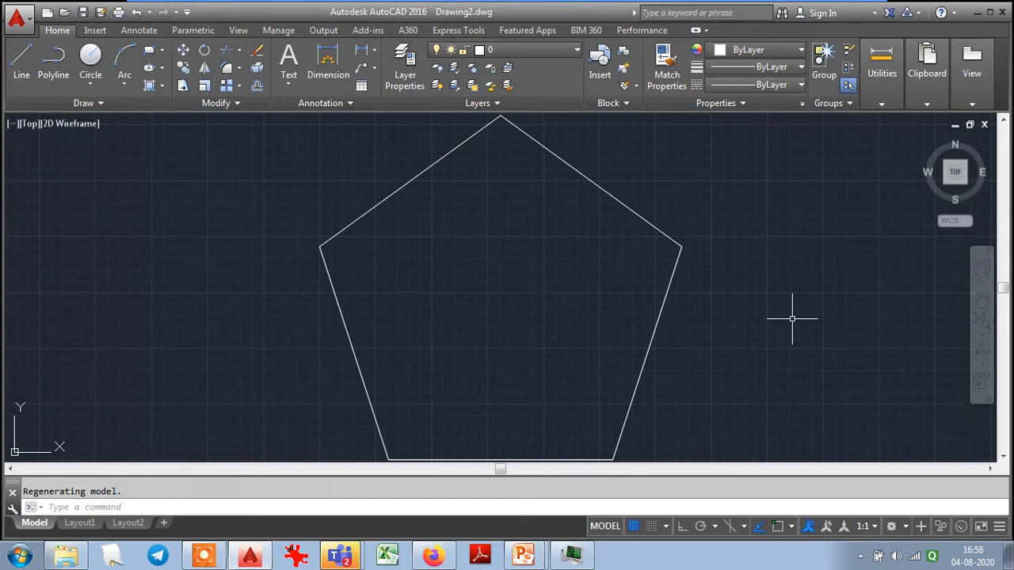
{"action": "scroll", "coordinate": [792, 318], "scroll_direction": "down", "scroll_amount": 2}
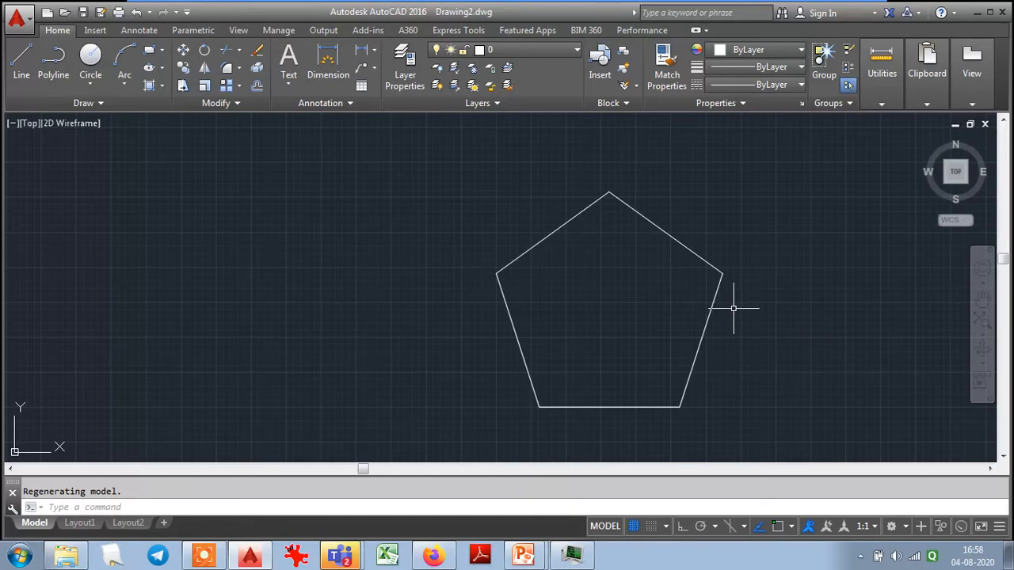
- Use DSETTINGS to turn on pointer input, dimension input, command prompting near the crosshairs and additional tips for dynamic input
{"action": "type", "text": "dse"}
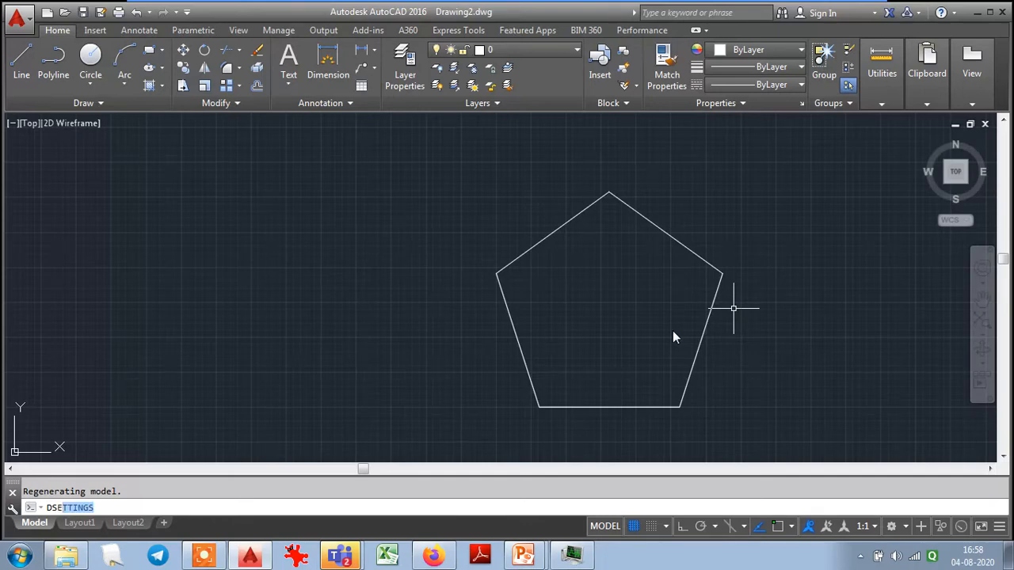
{"action": "key", "text": "Return"}
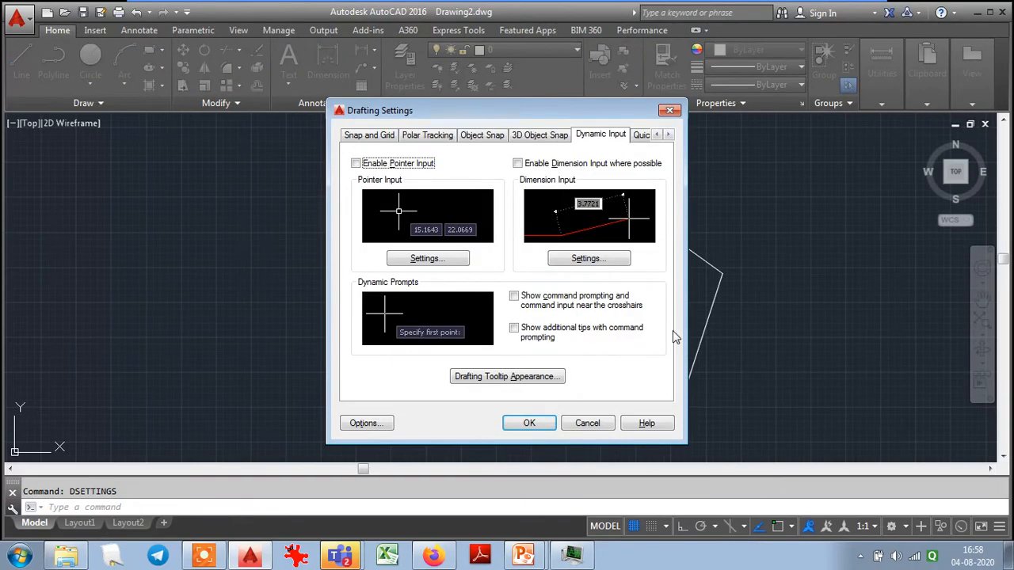
{"action": "left_click", "coordinate": [356, 163]}
{"action": "left_click", "coordinate": [518, 163]}
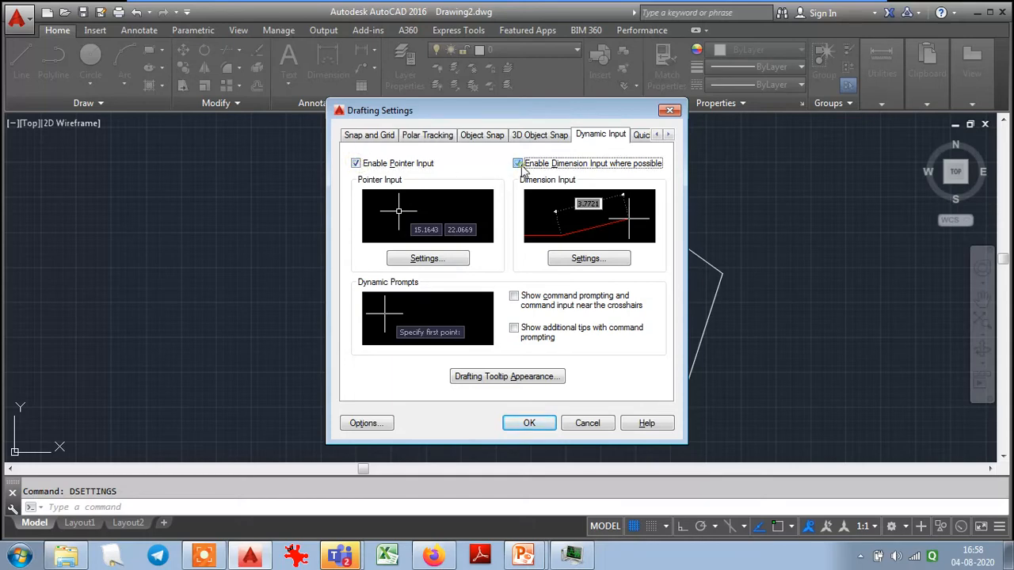
{"action": "left_click", "coordinate": [514, 296]}
{"action": "left_click", "coordinate": [514, 328]}
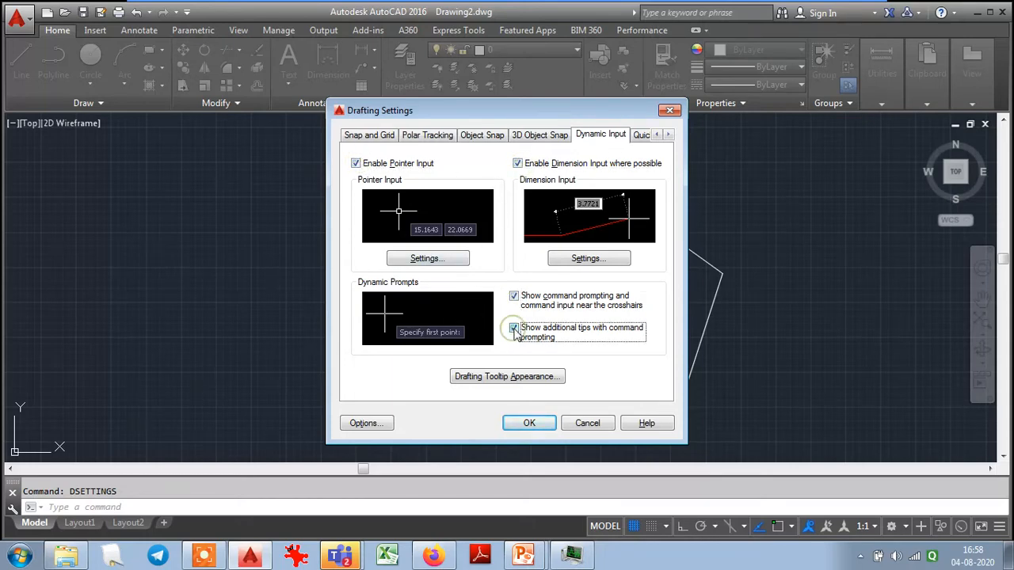
{"action": "left_click", "coordinate": [529, 423]}
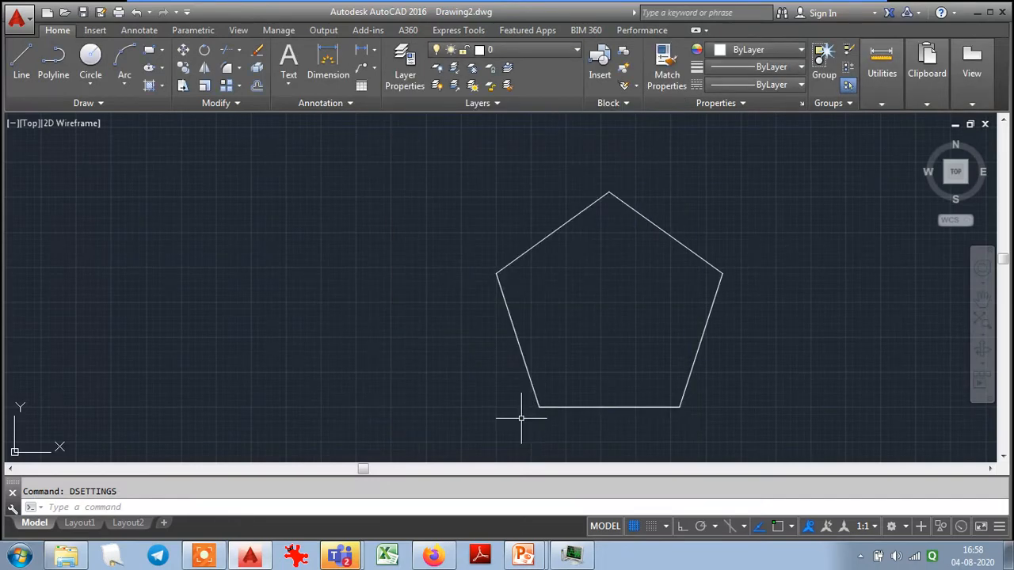
- Start a second line in the empty area left of the pentagon with a vertical segment 200 long at 90°
{"action": "left_click", "coordinate": [21, 67]}
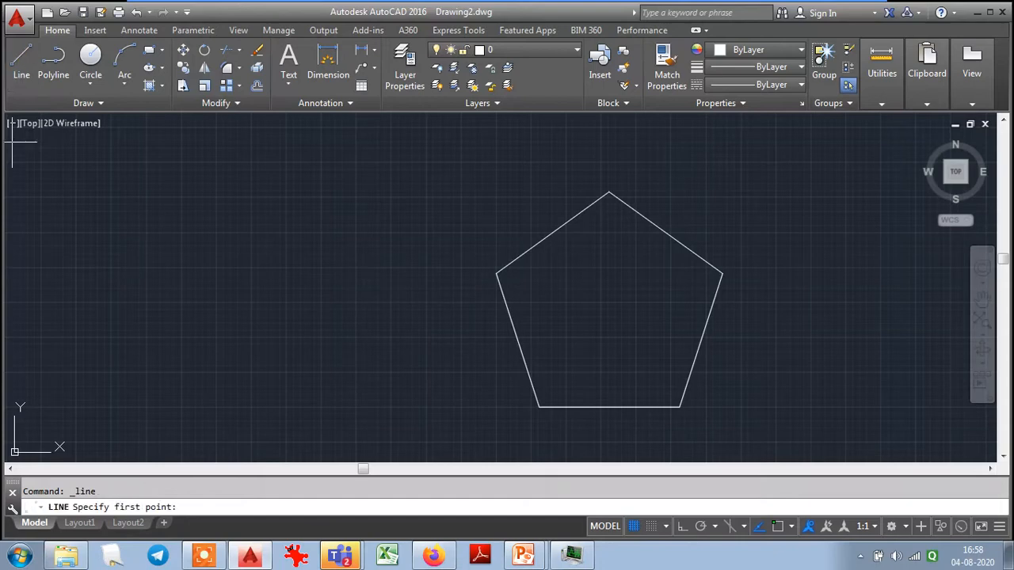
{"action": "left_click", "coordinate": [176, 365]}
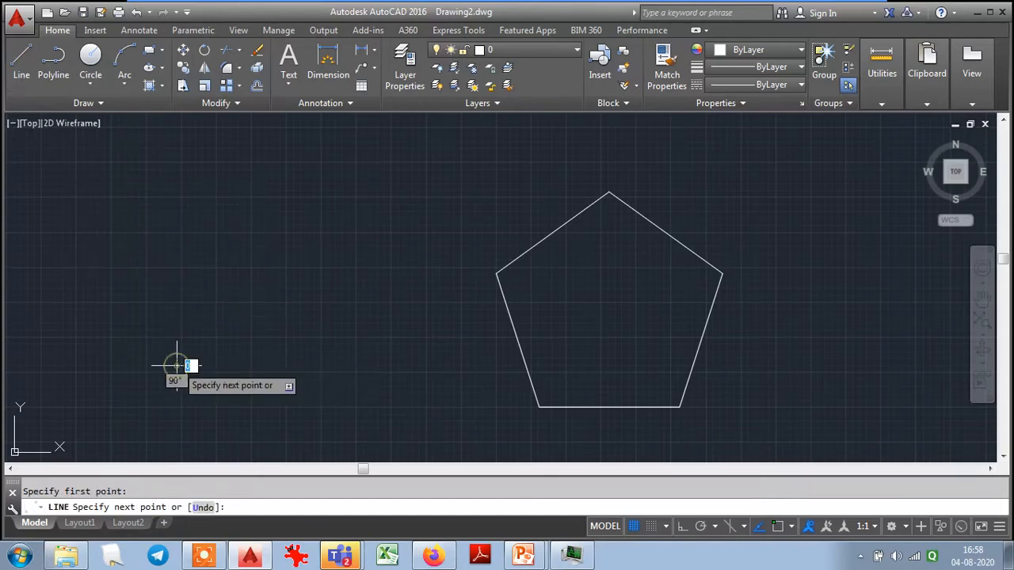
{"action": "type", "text": "@200"}
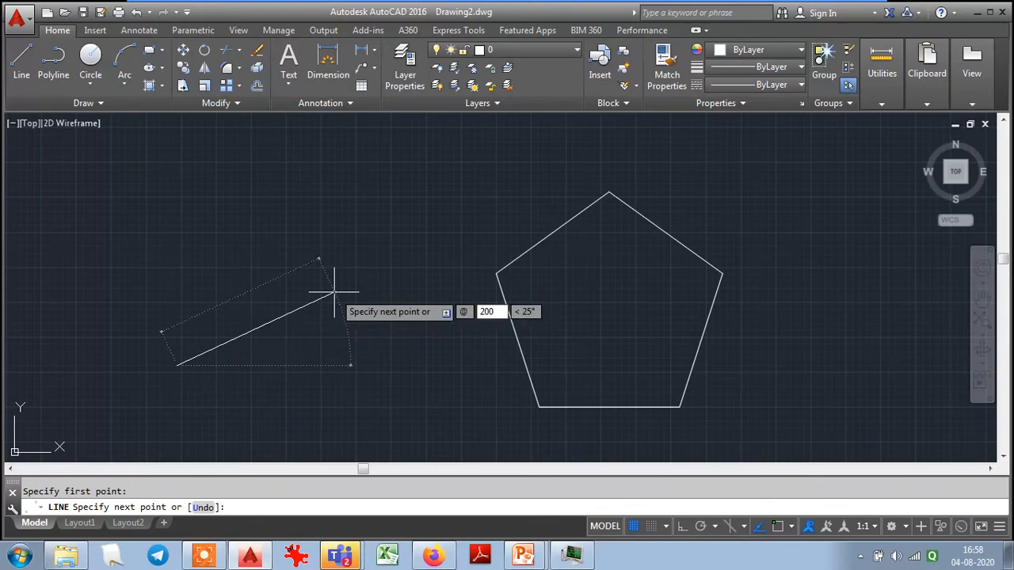
{"action": "key", "text": "Tab"}
{"action": "type", "text": "90"}
{"action": "key", "text": "Return"}
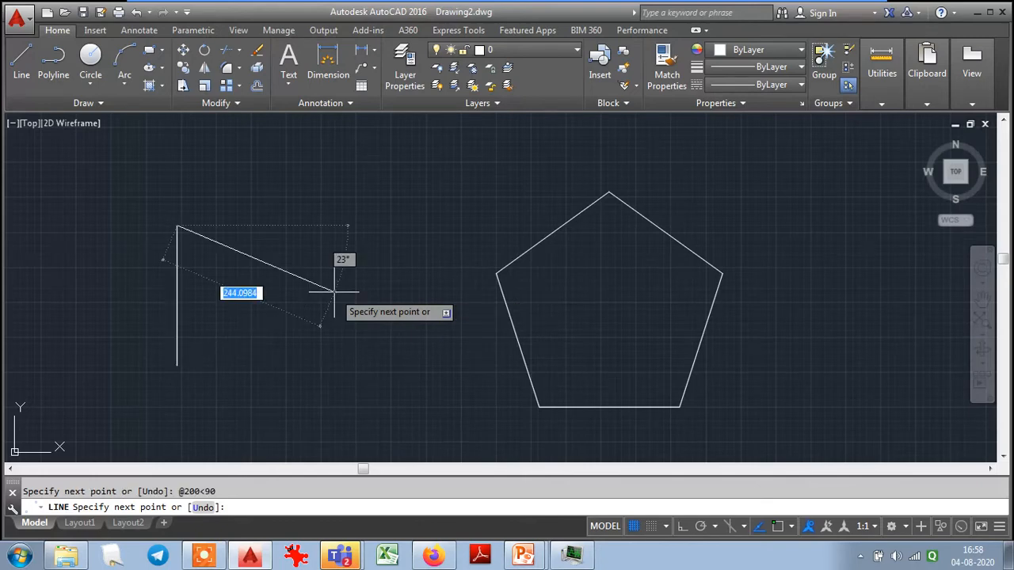
- Continue the second outline with two segments, 200 long at 162° and 200 long at 234°
{"action": "type", "text": "@200"}
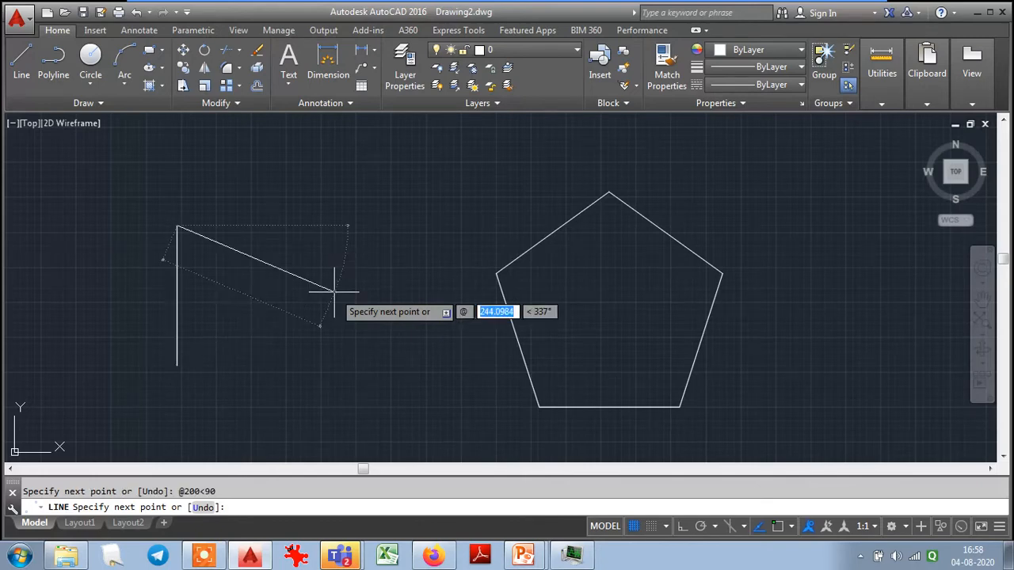
{"action": "key", "text": "Tab"}
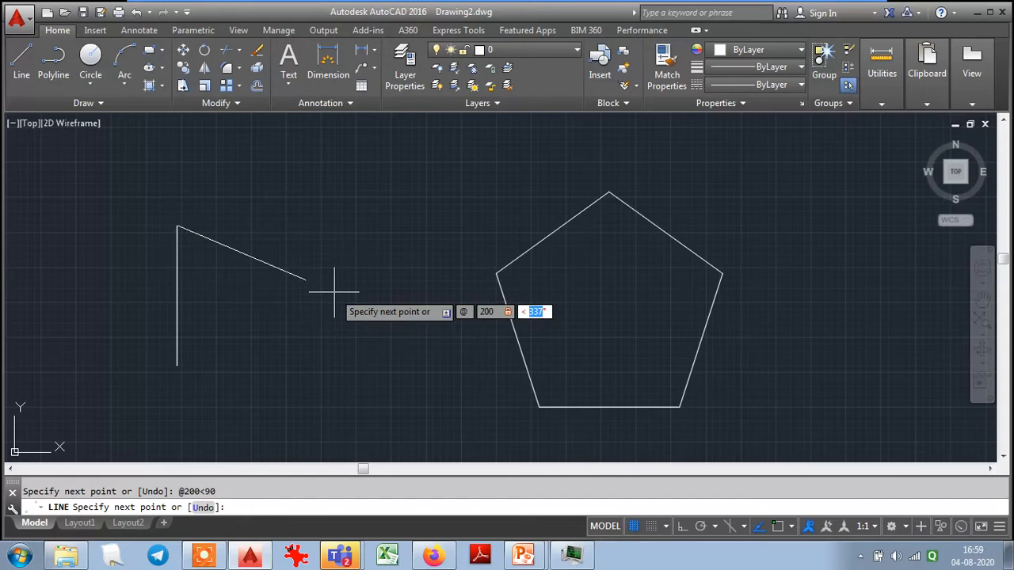
{"action": "type", "text": "162"}
{"action": "key", "text": "Return"}
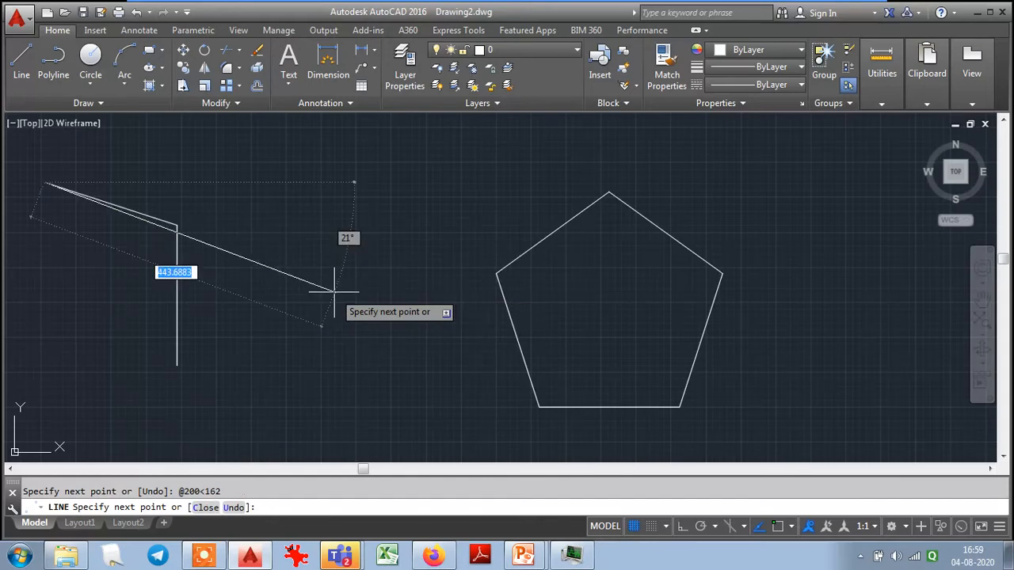
{"action": "type", "text": "@200"}
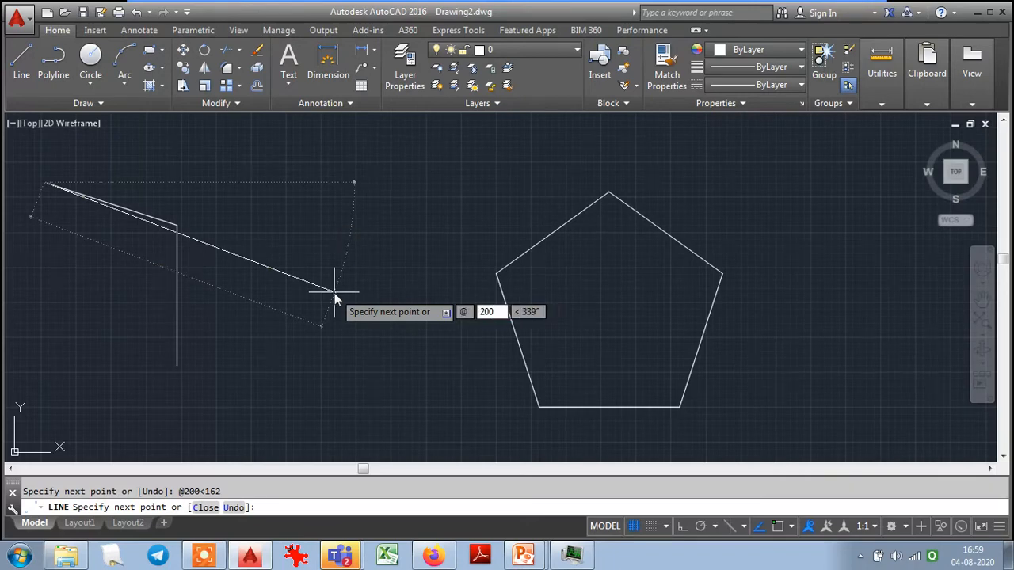
{"action": "key", "text": "Tab"}
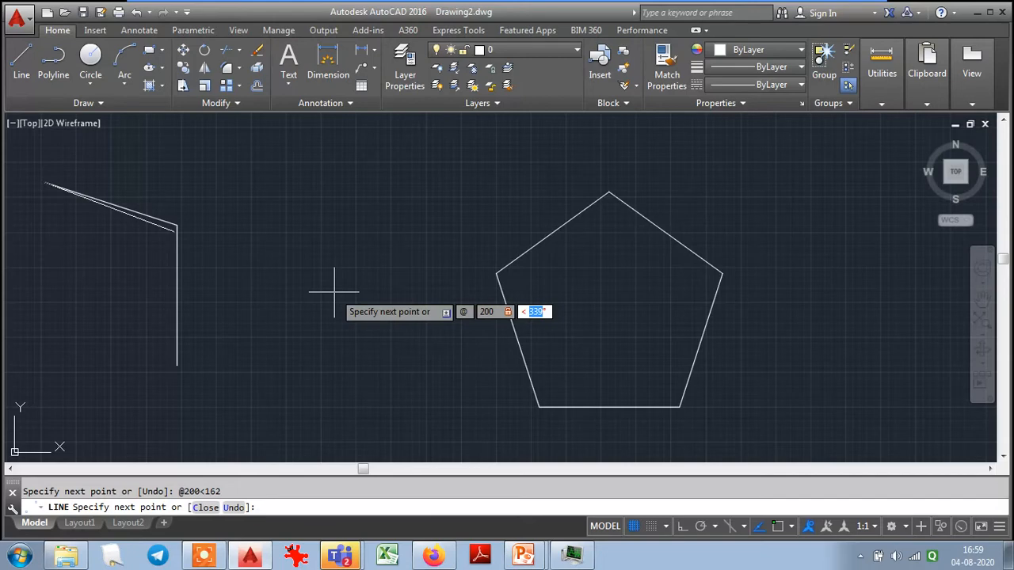
{"action": "type", "text": "234"}
{"action": "key", "text": "Return"}
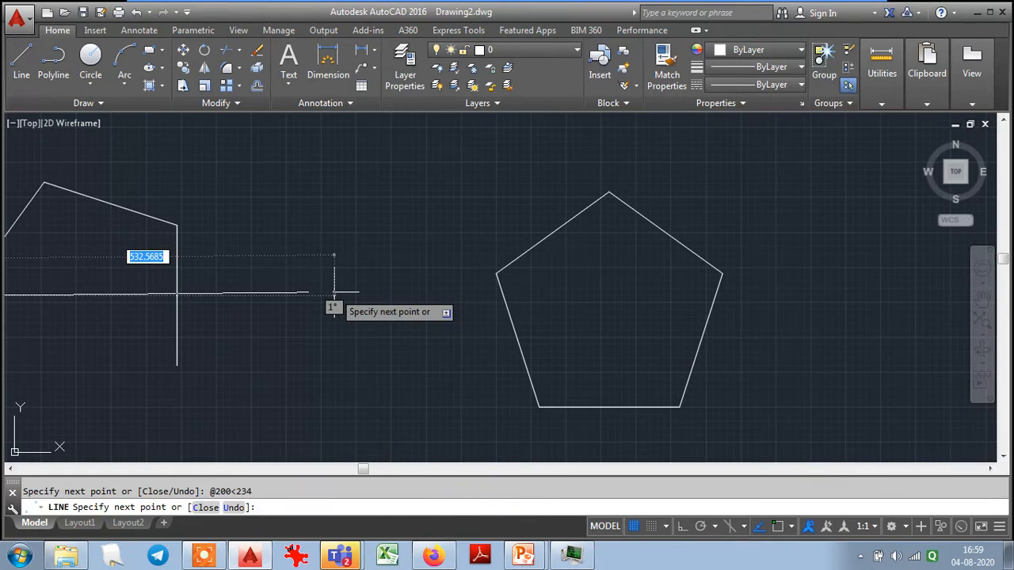
- Add a segment 200 long at 306° and close the second pentagon
{"action": "type", "text": "@"}
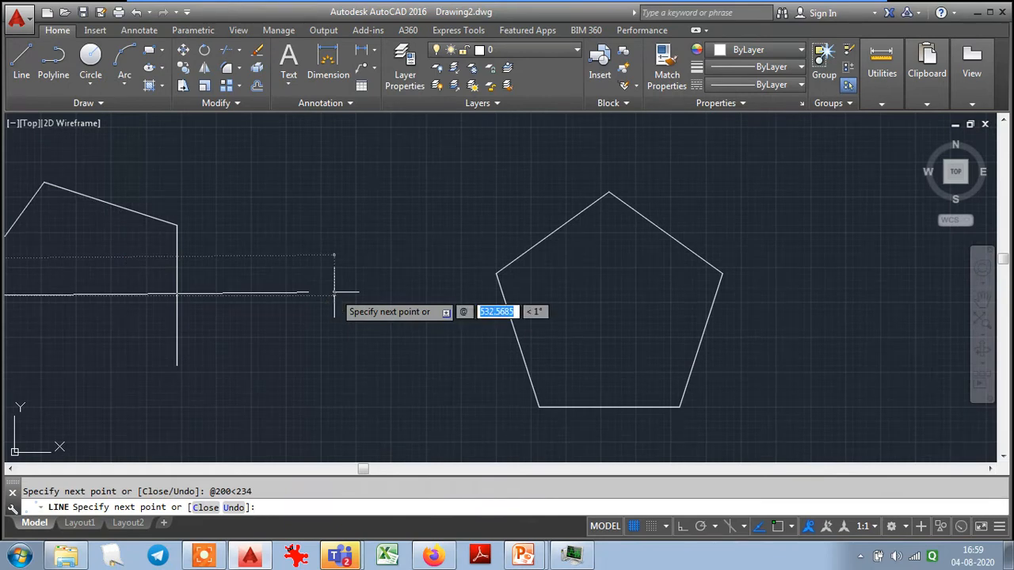
{"action": "type", "text": "200"}
{"action": "key", "text": "Tab"}
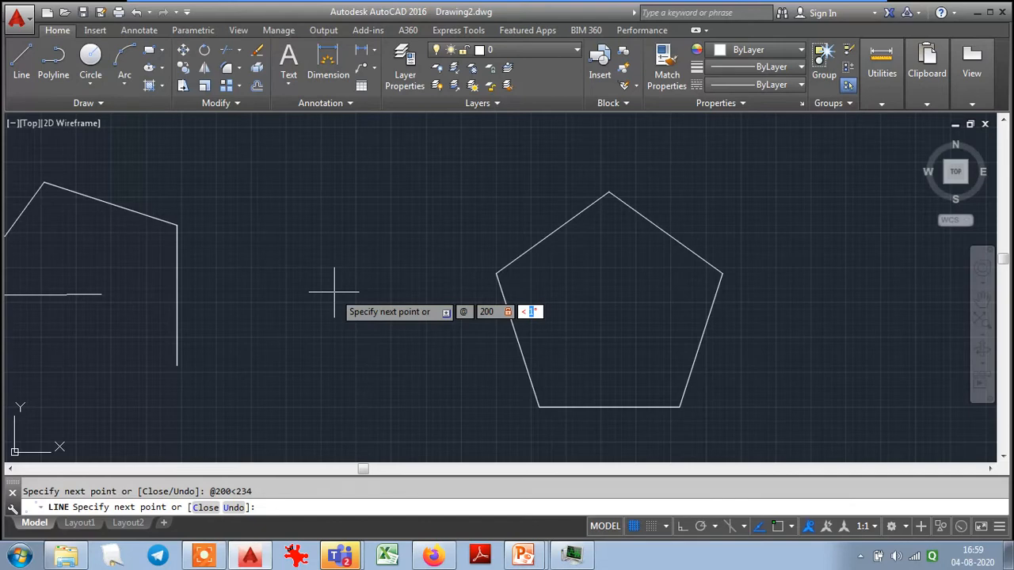
{"action": "type", "text": "306"}
{"action": "key", "text": "Return"}
{"action": "type", "text": "c"}
{"action": "key", "text": "Return"}
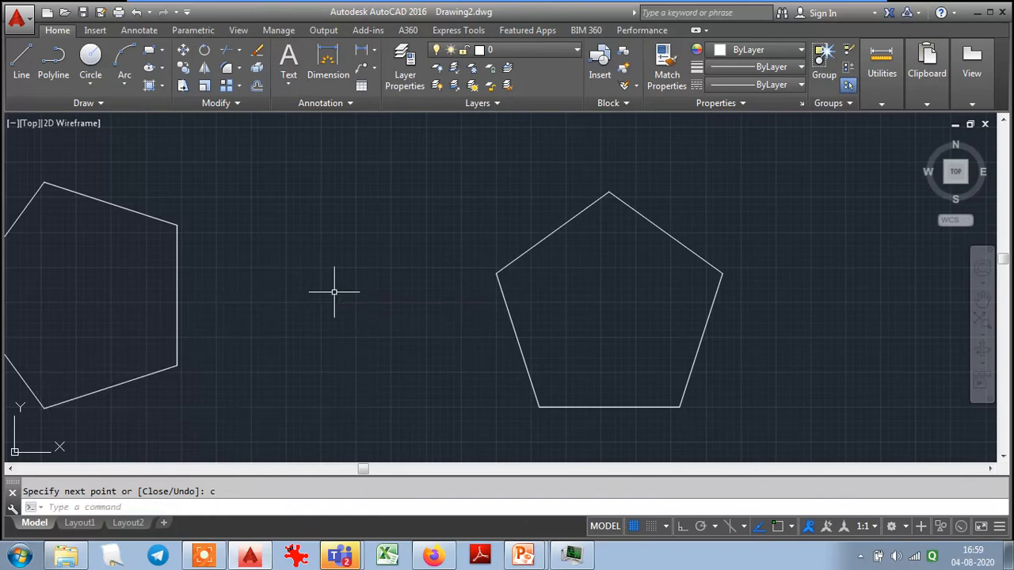
{"action": "scroll", "coordinate": [341, 314], "scroll_direction": "down", "scroll_amount": 2}
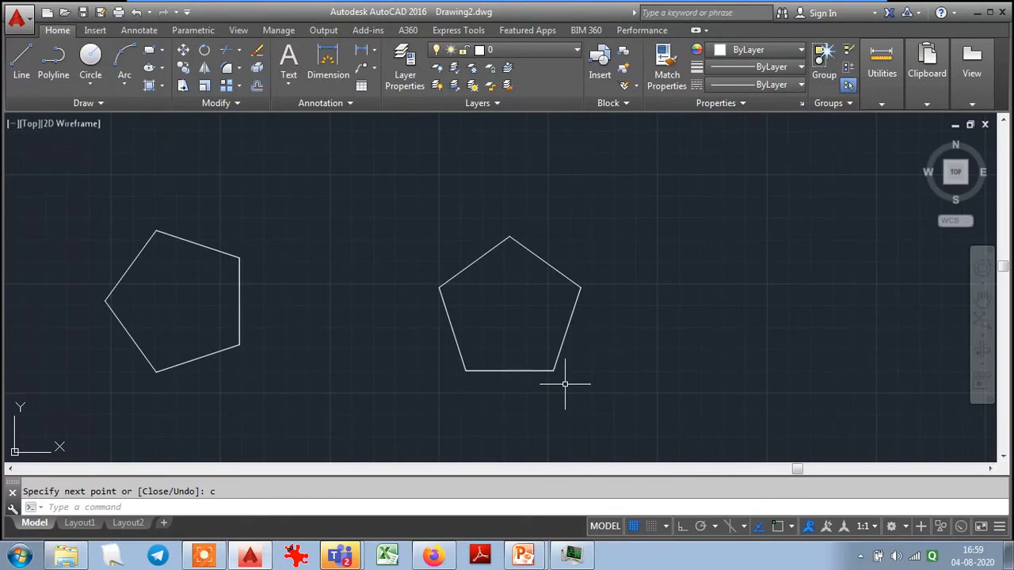
- Review the polar coordinates entered for both pentagons in the maximized command history window
{"action": "key", "text": "F2"}
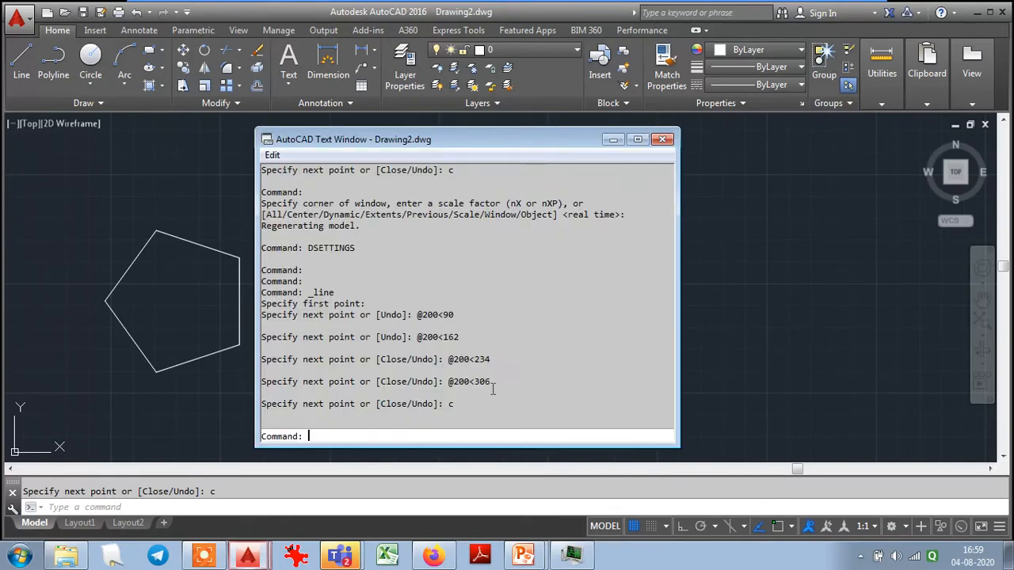
{"action": "left_click", "coordinate": [638, 140]}
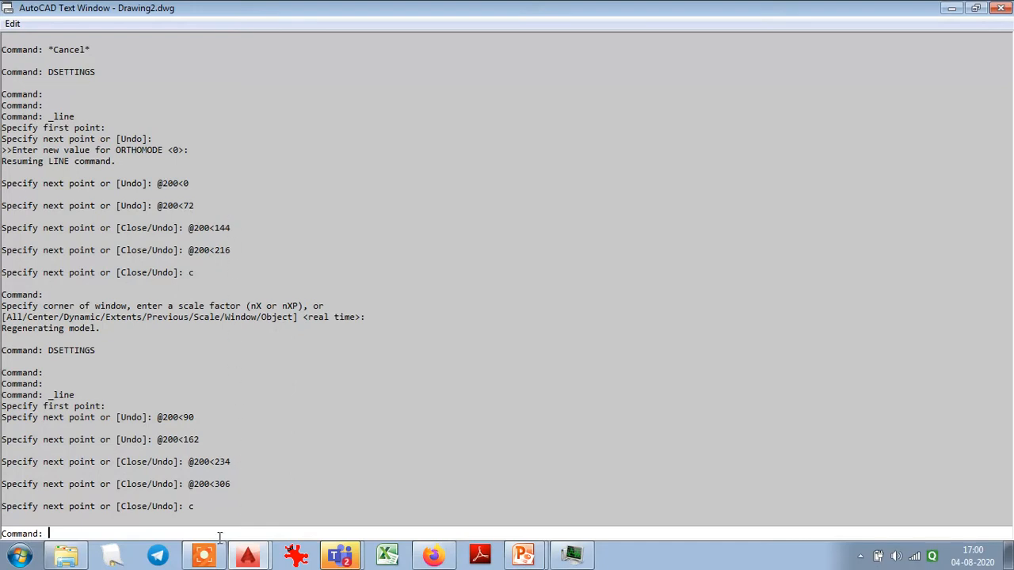
{"action": "key", "text": "F2"}
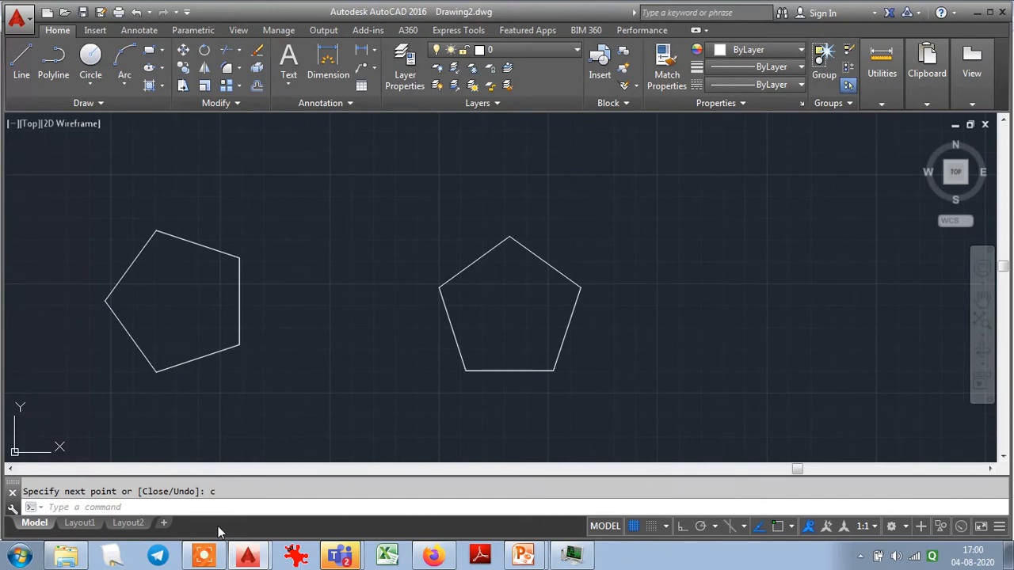
{"action": "key", "text": "F2"}
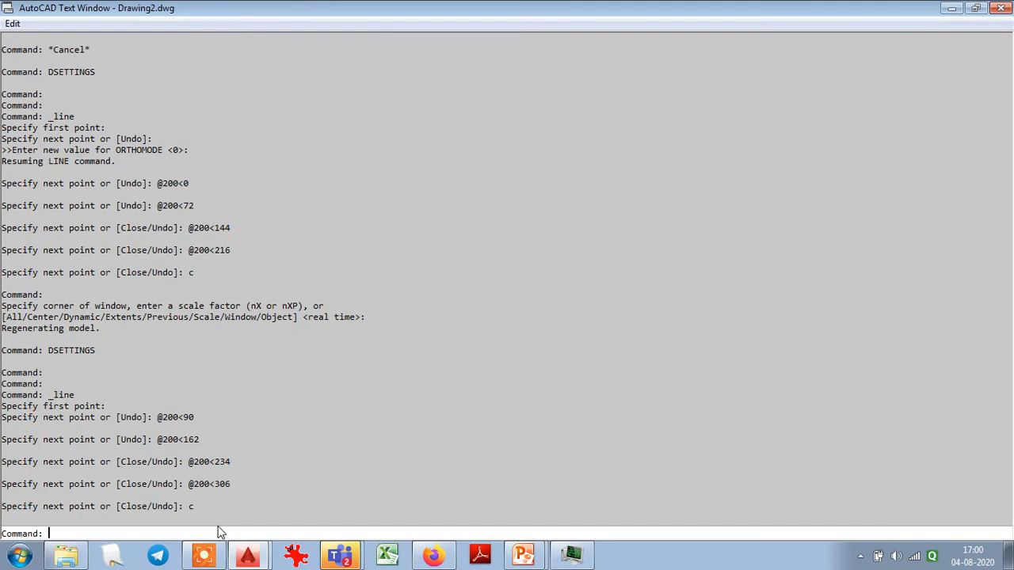
{"action": "key", "text": "F2"}
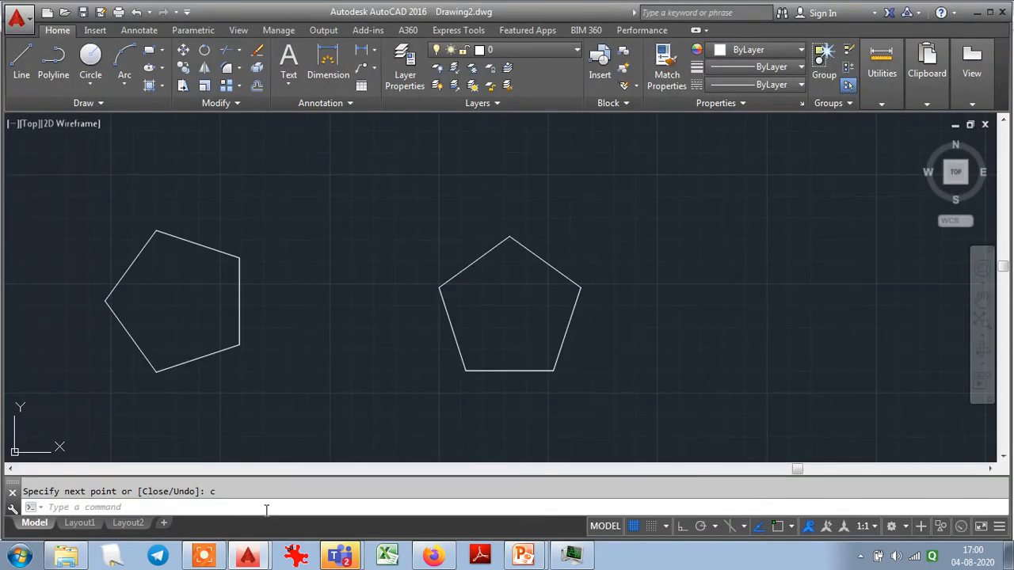
- Switch the grid display off in the drafting settings, and toggle it on and off again
{"action": "type", "text": "DSETTINGS"}
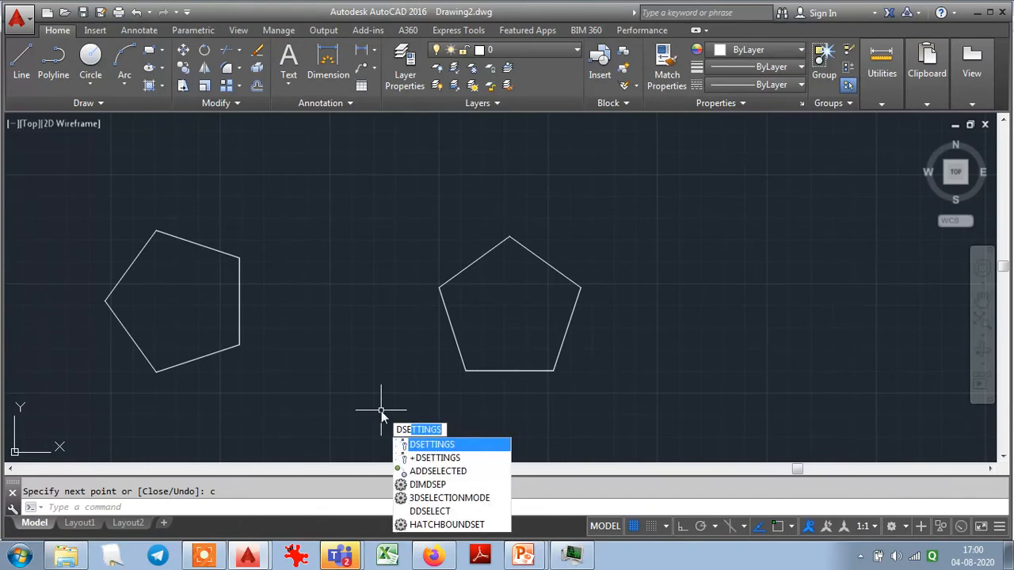
{"action": "key", "text": "Return"}
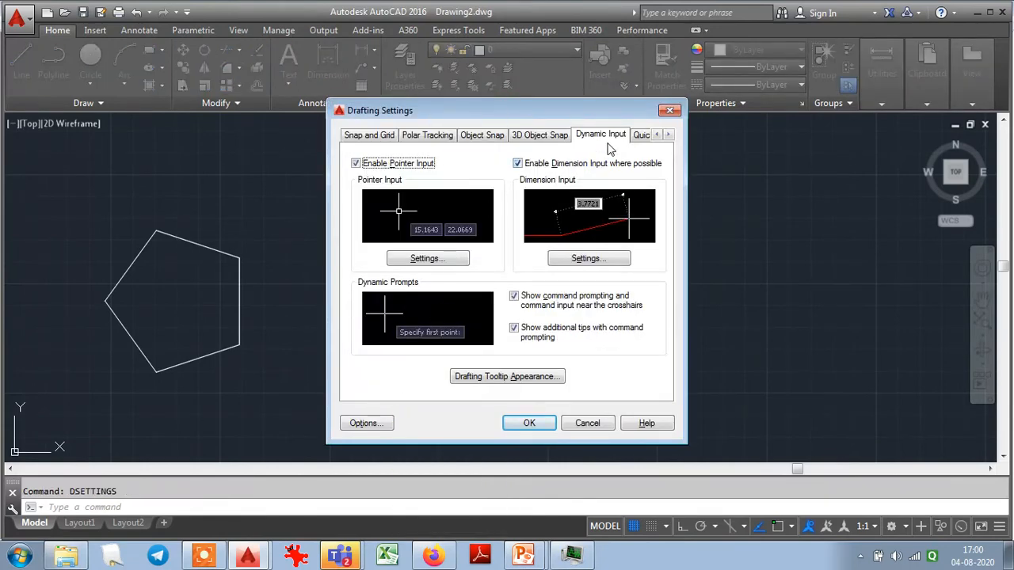
{"action": "left_click", "coordinate": [374, 137]}
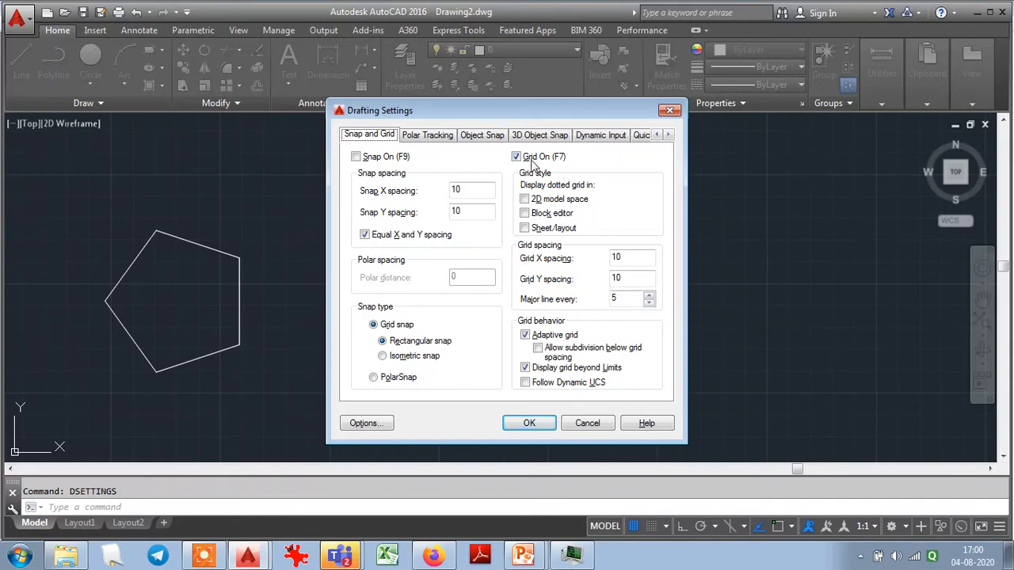
{"action": "left_click", "coordinate": [516, 157]}
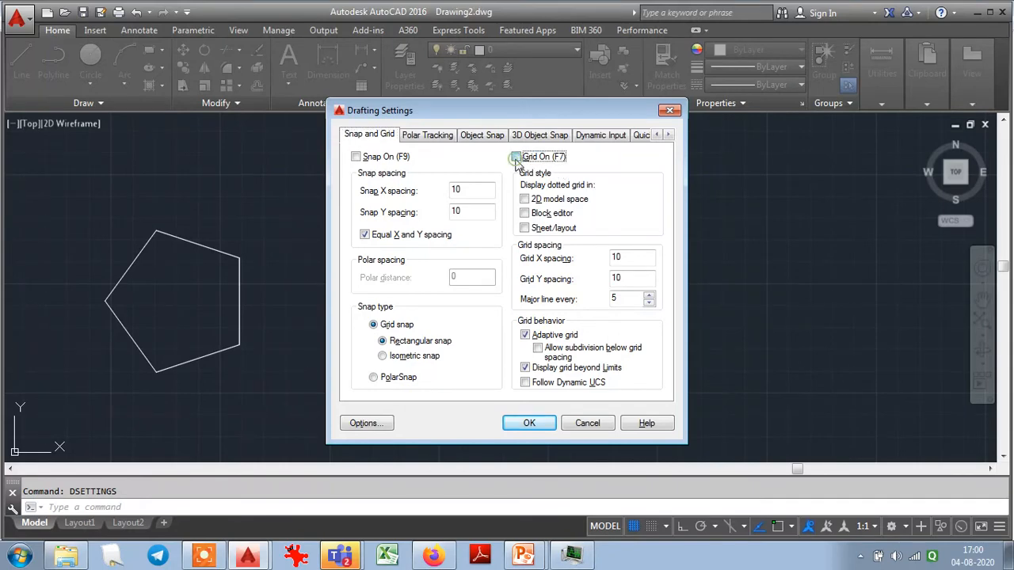
{"action": "left_click", "coordinate": [529, 423]}
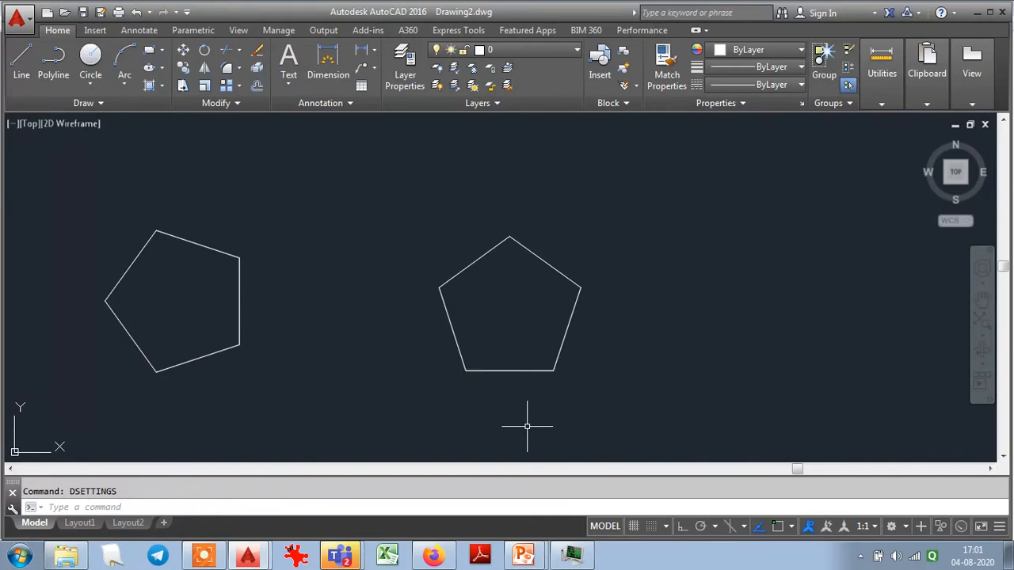
{"action": "left_click", "coordinate": [634, 527]}
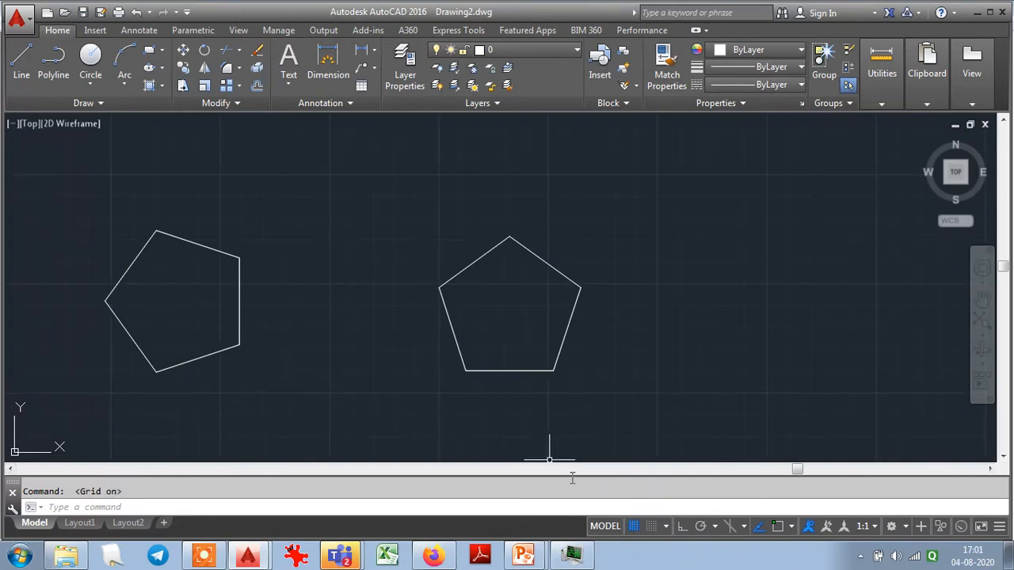
{"action": "left_click", "coordinate": [633, 527]}
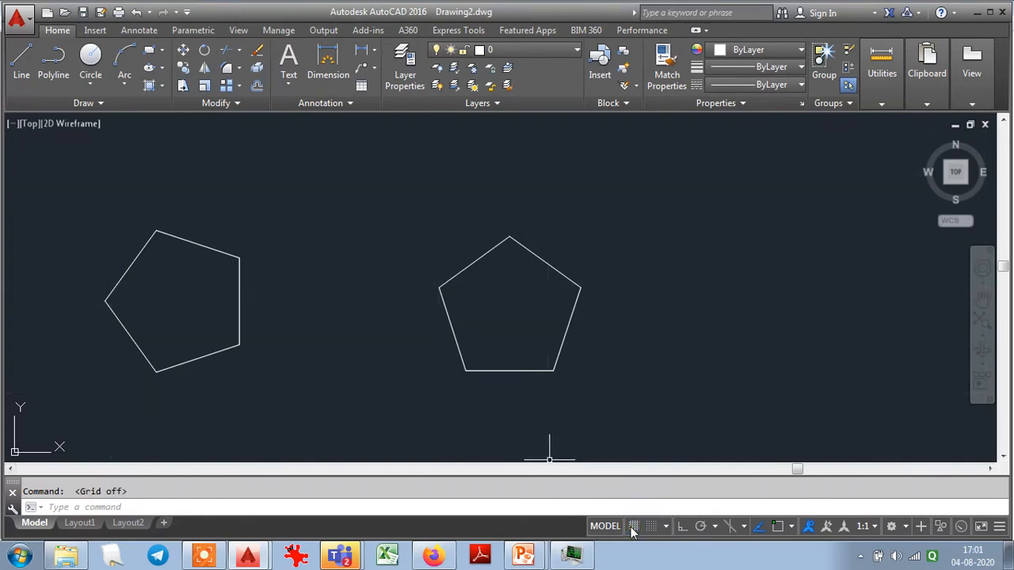
- Turn the grid on with X and Y spacing of 100 and a major line every 25
{"action": "right_click", "coordinate": [634, 529]}
{"action": "left_click", "coordinate": [641, 508]}
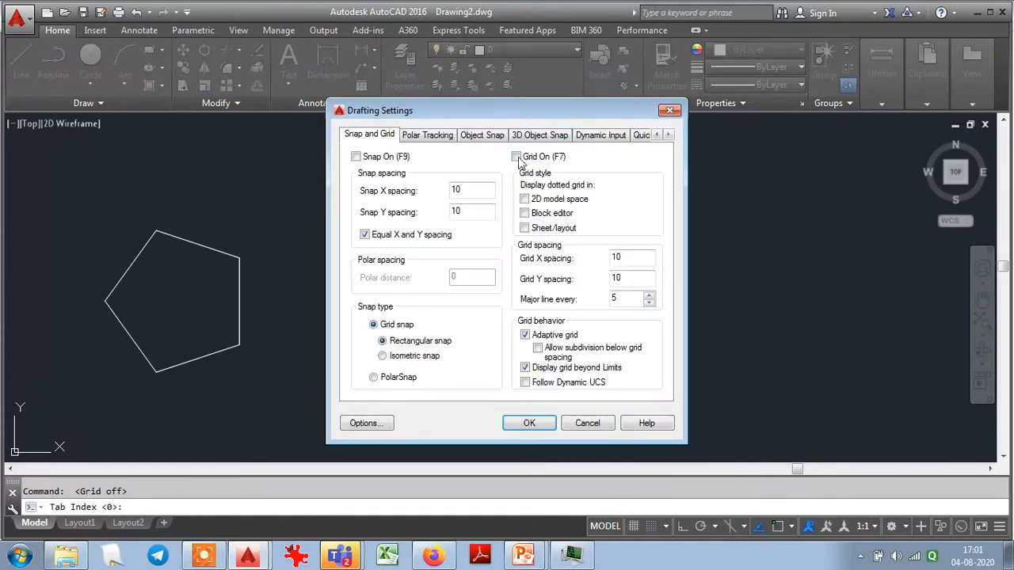
{"action": "left_click", "coordinate": [515, 156]}
{"action": "type", "text": "0"}
{"action": "left_click", "coordinate": [626, 278]}
{"action": "type", "text": "0"}
{"action": "left_click", "coordinate": [615, 299]}
{"action": "key", "text": "BackSpace"}
{"action": "type", "text": "25"}
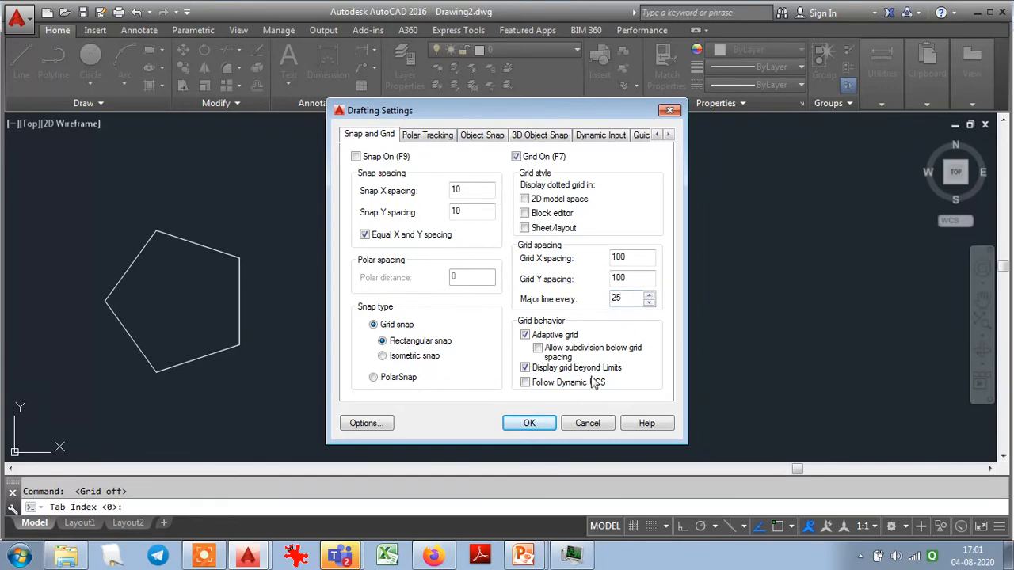
{"action": "left_click", "coordinate": [529, 423]}
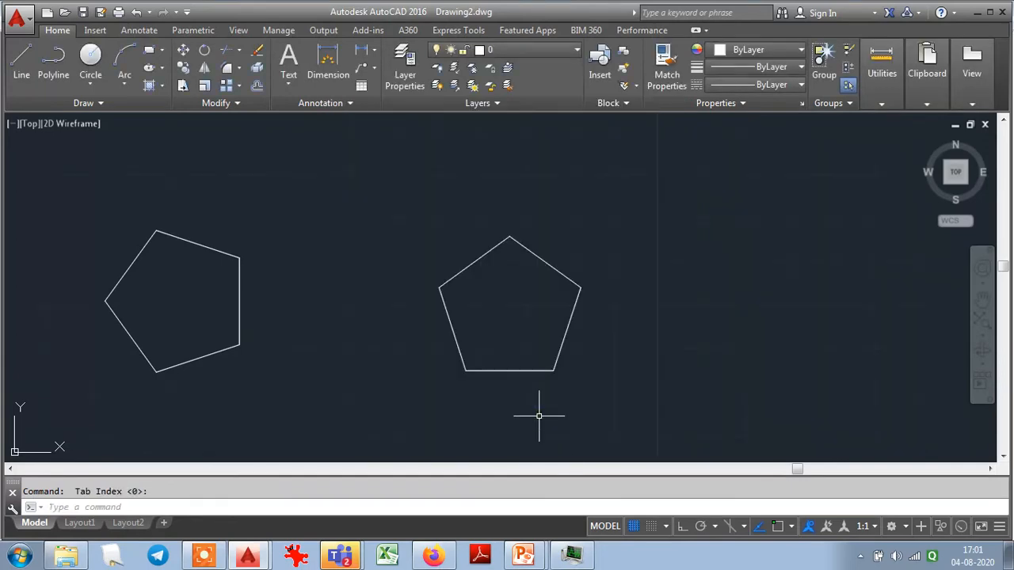
- Examine the new grid around the pentagons at different zoom levels and recheck the grid settings
{"action": "scroll", "coordinate": [599, 220], "scroll_direction": "down", "scroll_amount": 8}
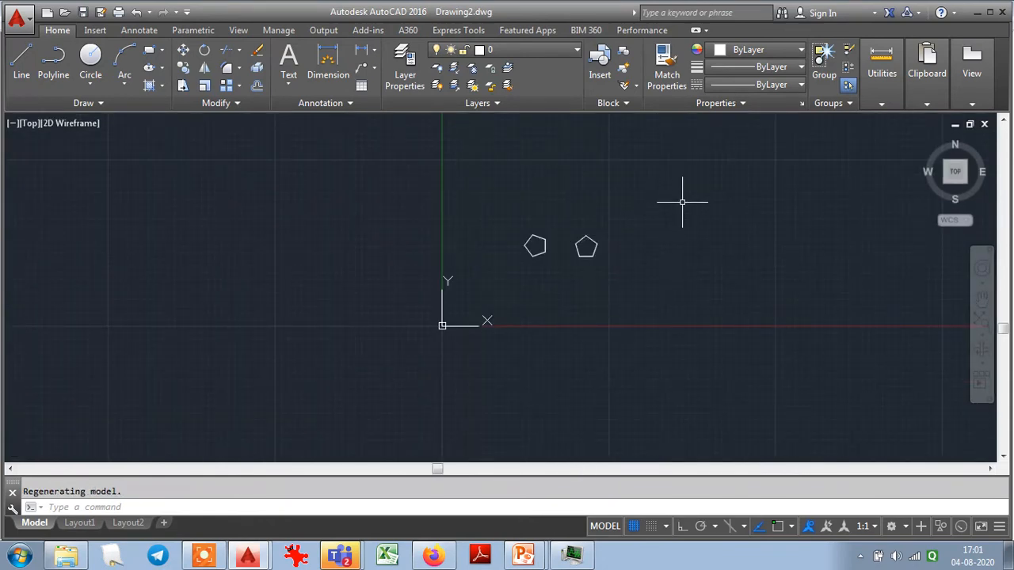
{"action": "scroll", "coordinate": [682, 202], "scroll_direction": "up", "scroll_amount": 4}
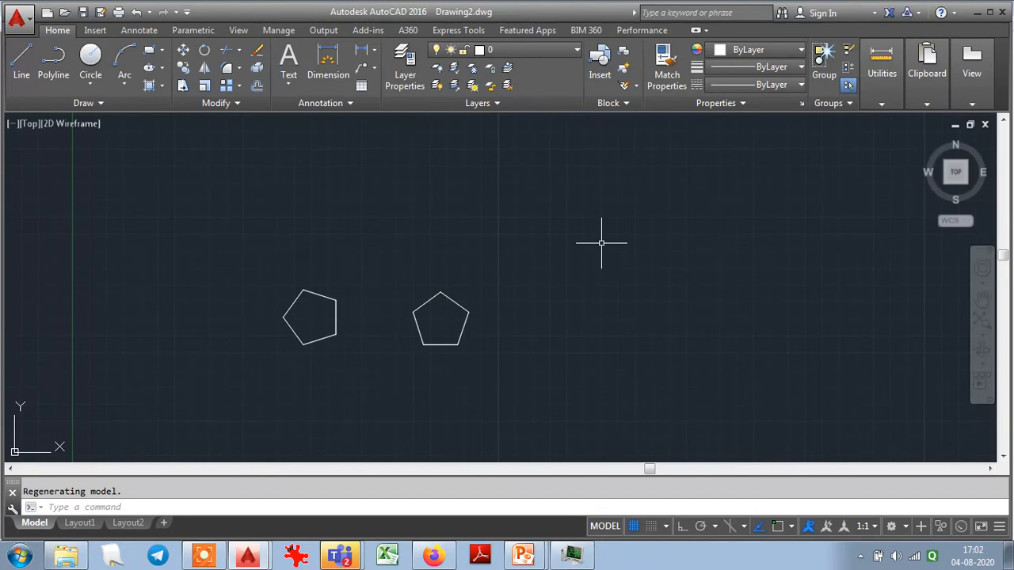
{"action": "right_click", "coordinate": [633, 529]}
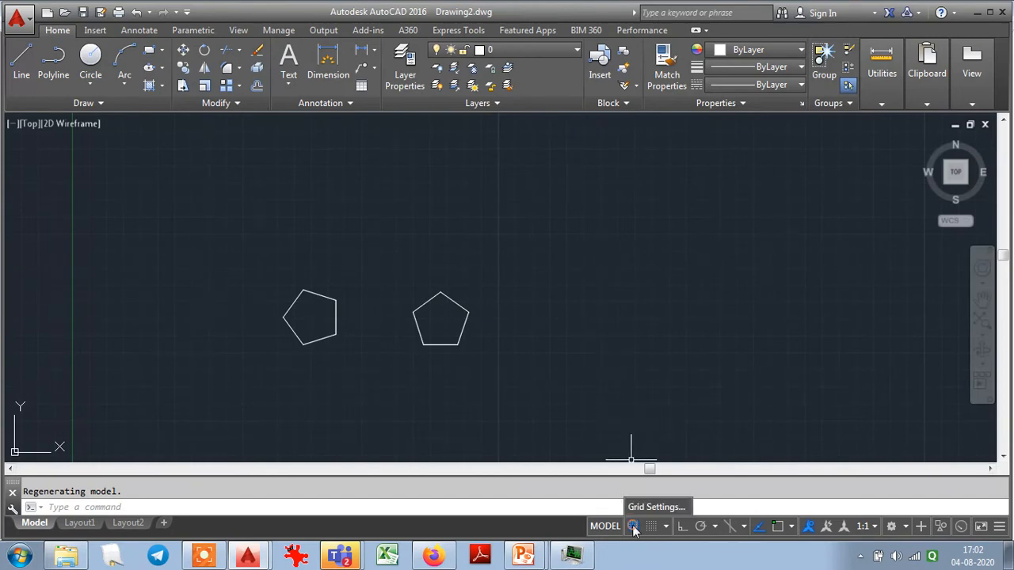
{"action": "left_click", "coordinate": [640, 508]}
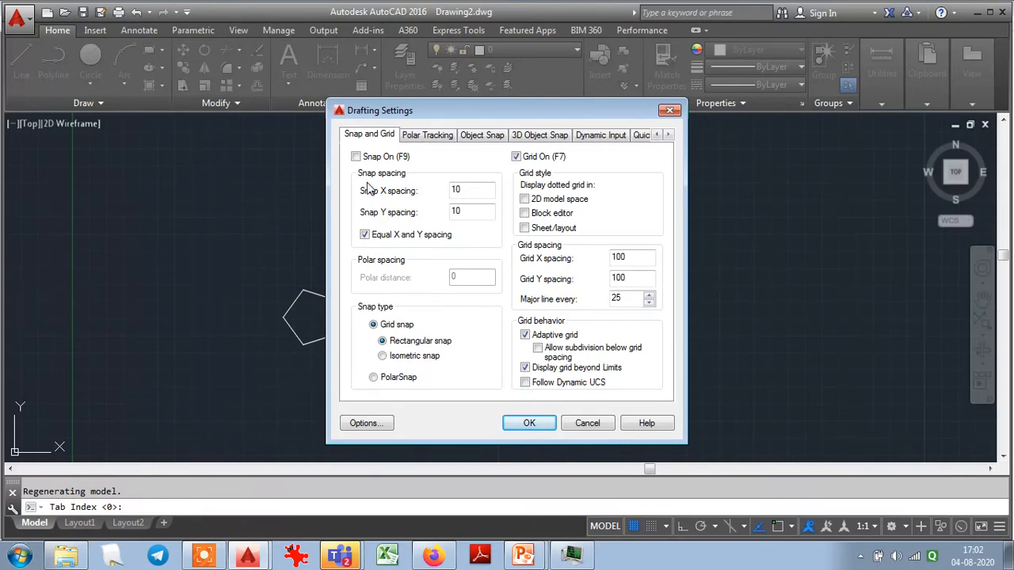
{"action": "left_click", "coordinate": [546, 423]}
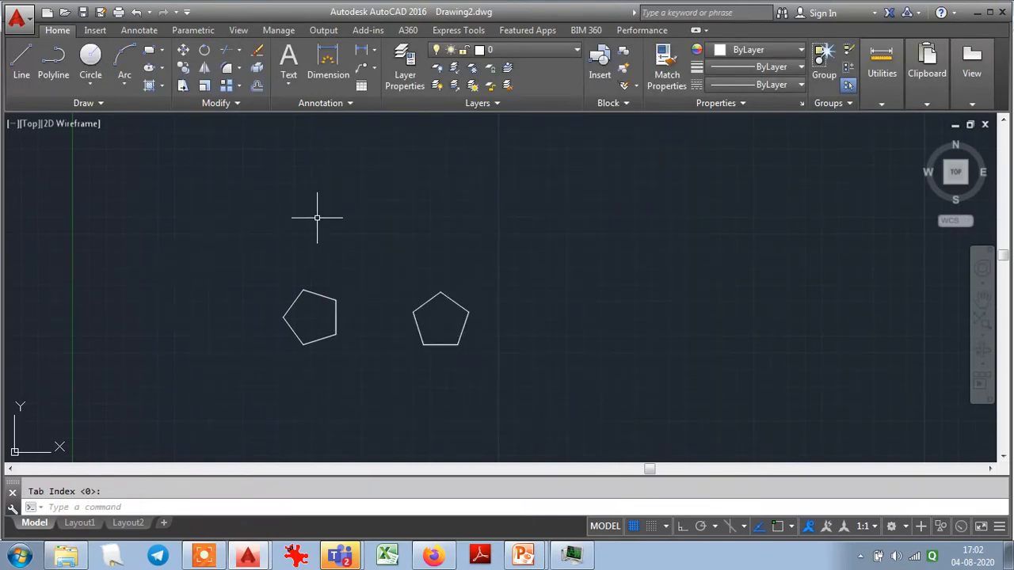
- Turn on snap mode in the drafting settings while the Line command is running
{"action": "left_click", "coordinate": [20, 64]}
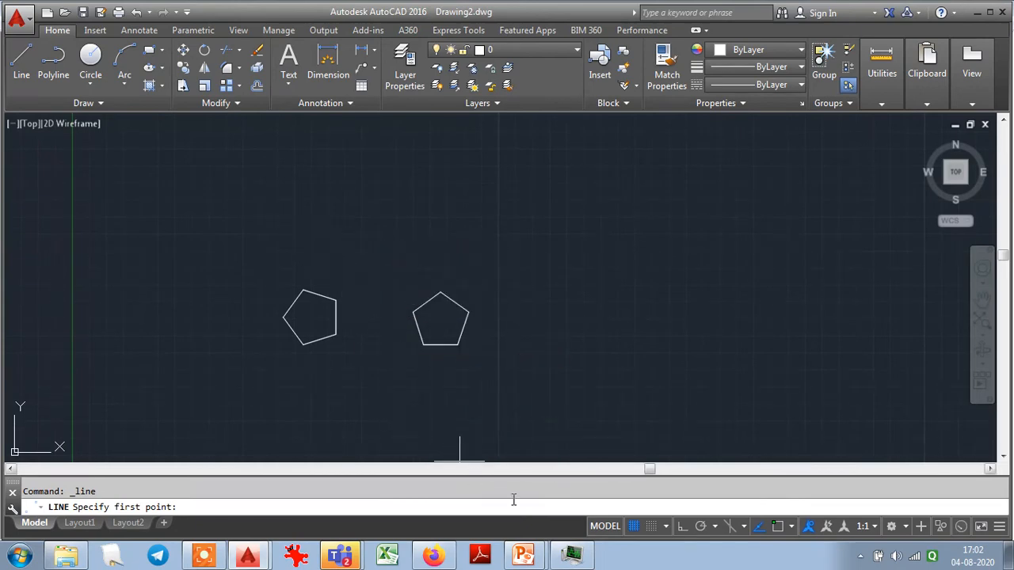
{"action": "right_click", "coordinate": [642, 531]}
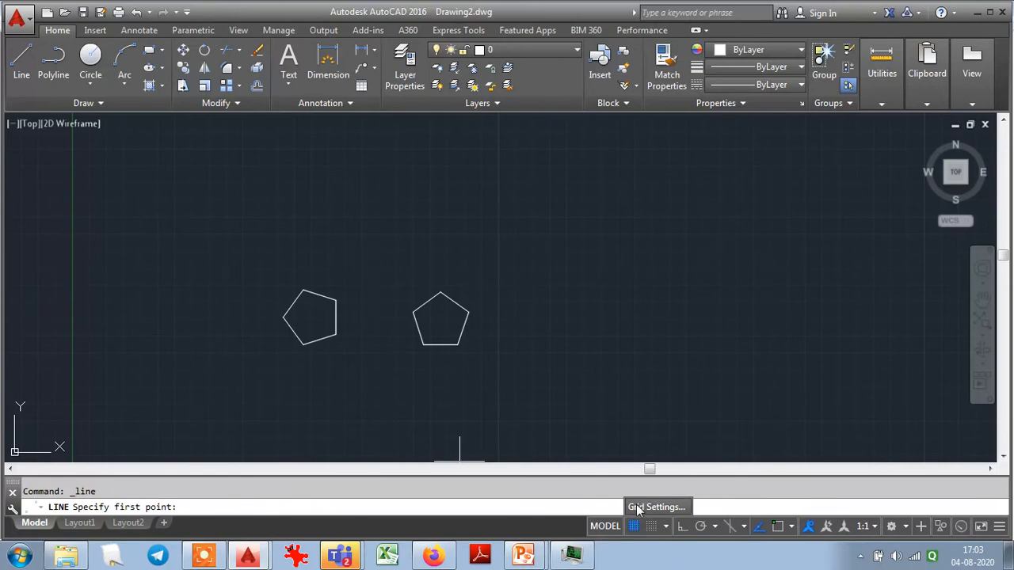
{"action": "left_click", "coordinate": [638, 507]}
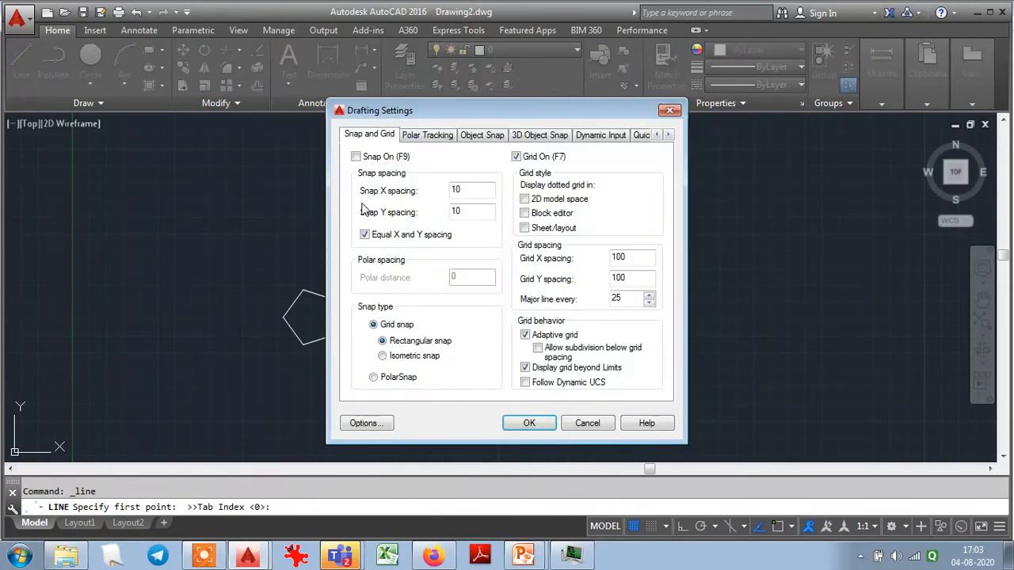
{"action": "left_click", "coordinate": [355, 157]}
{"action": "left_click", "coordinate": [529, 423]}
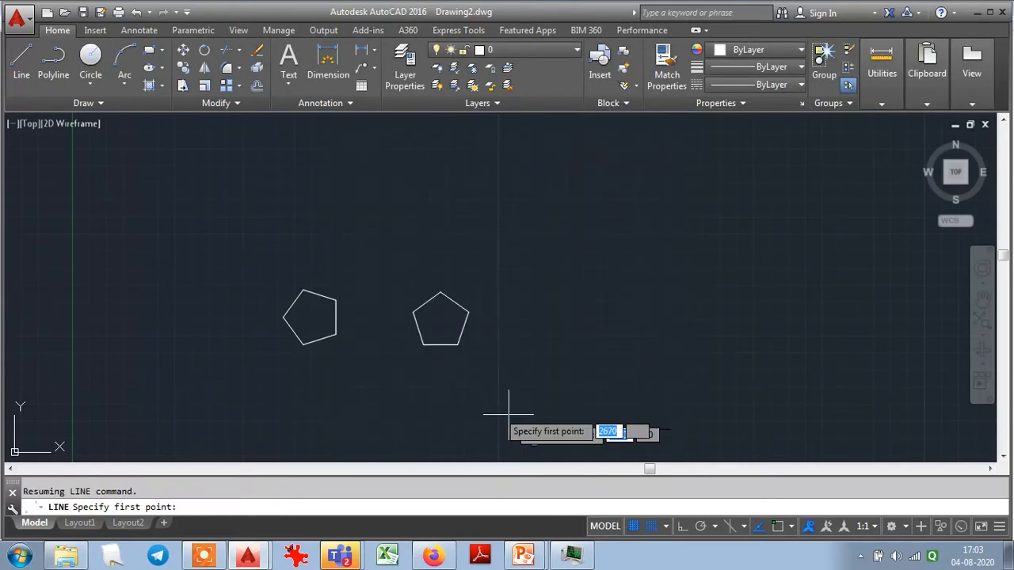
- Start a line at 1960, 1560 above the pentagons and turn on ortho mode
{"action": "left_click", "coordinate": [24, 59]}
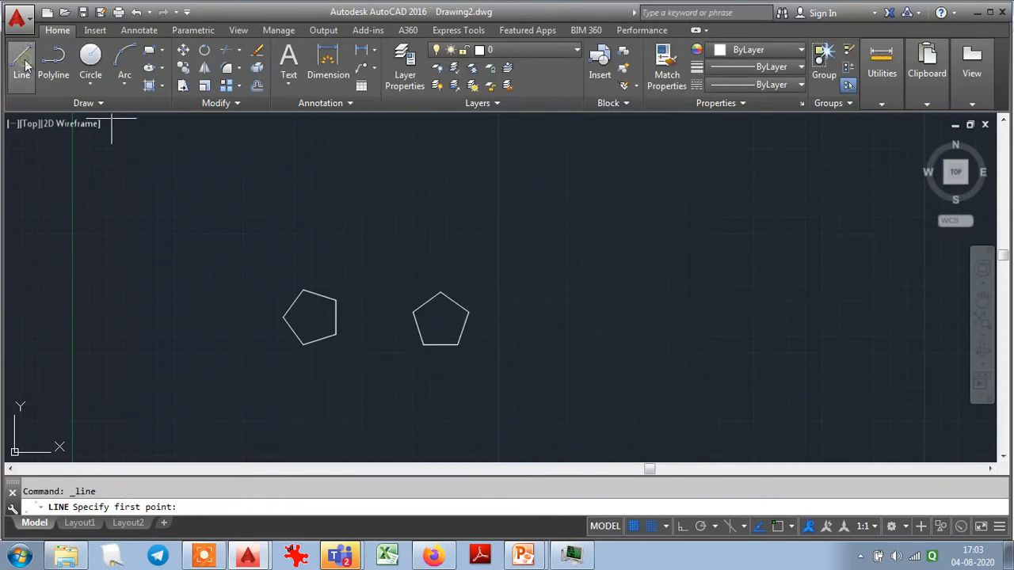
{"action": "left_click", "coordinate": [406, 257]}
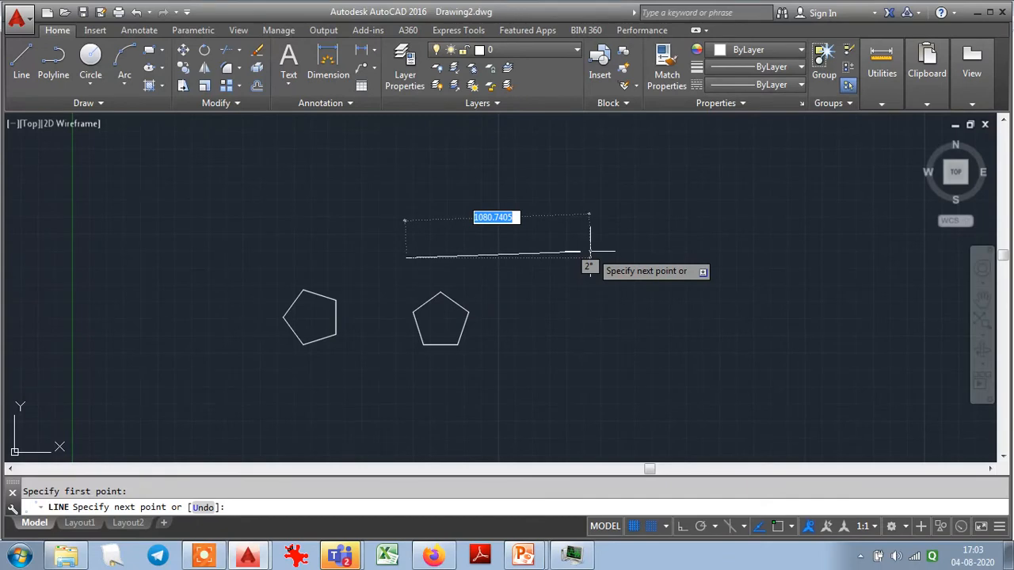
{"action": "left_click", "coordinate": [679, 526]}
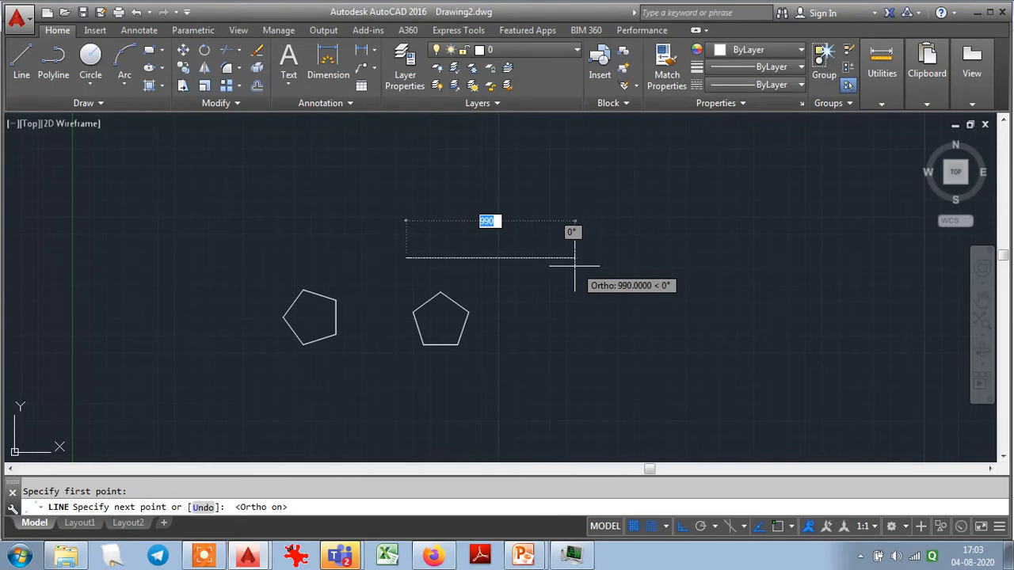
- Check the snap settings without changing them, and toggle snap off and on during the line
{"action": "right_click", "coordinate": [646, 530]}
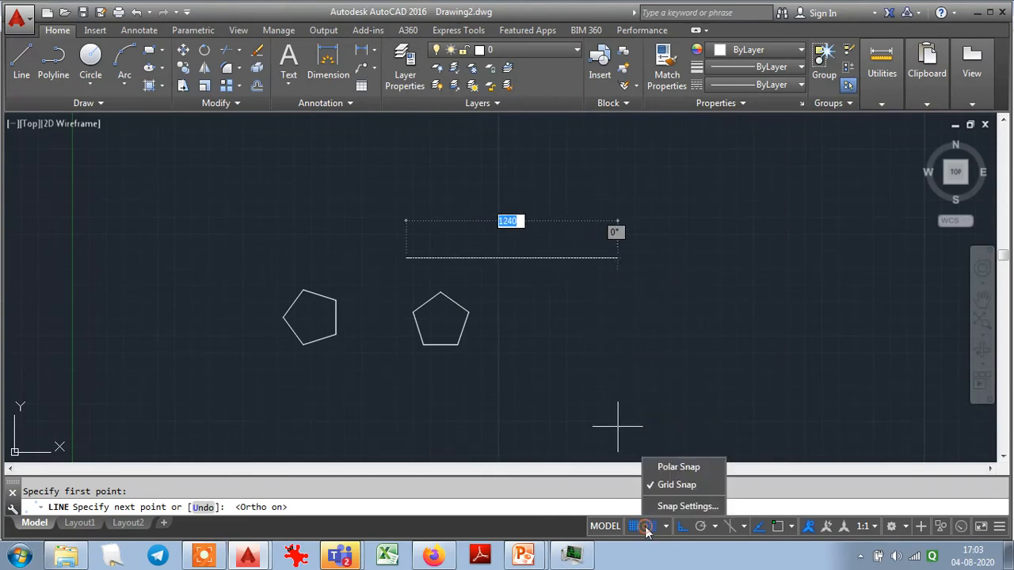
{"action": "left_click", "coordinate": [666, 505]}
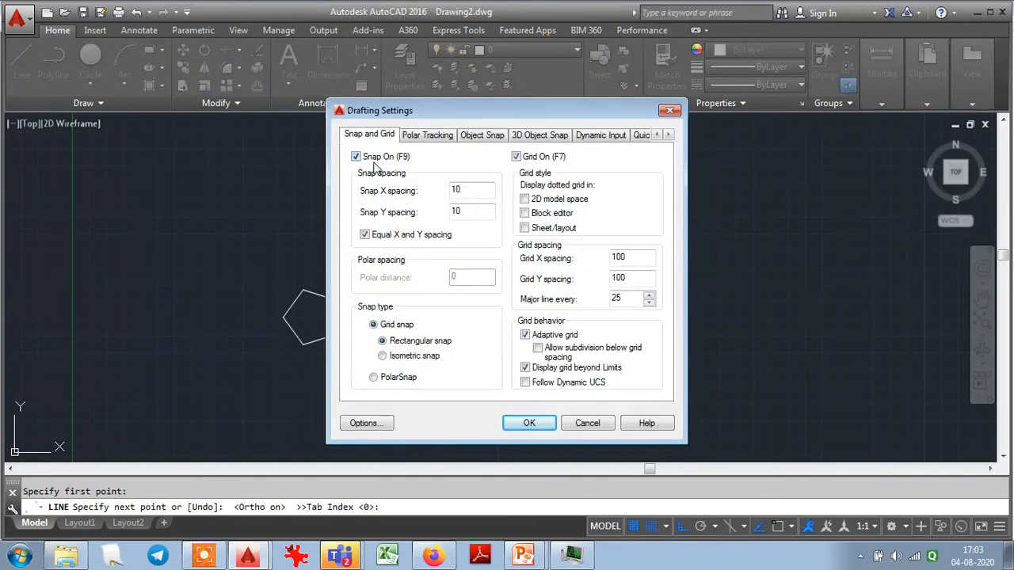
{"action": "left_click", "coordinate": [590, 423]}
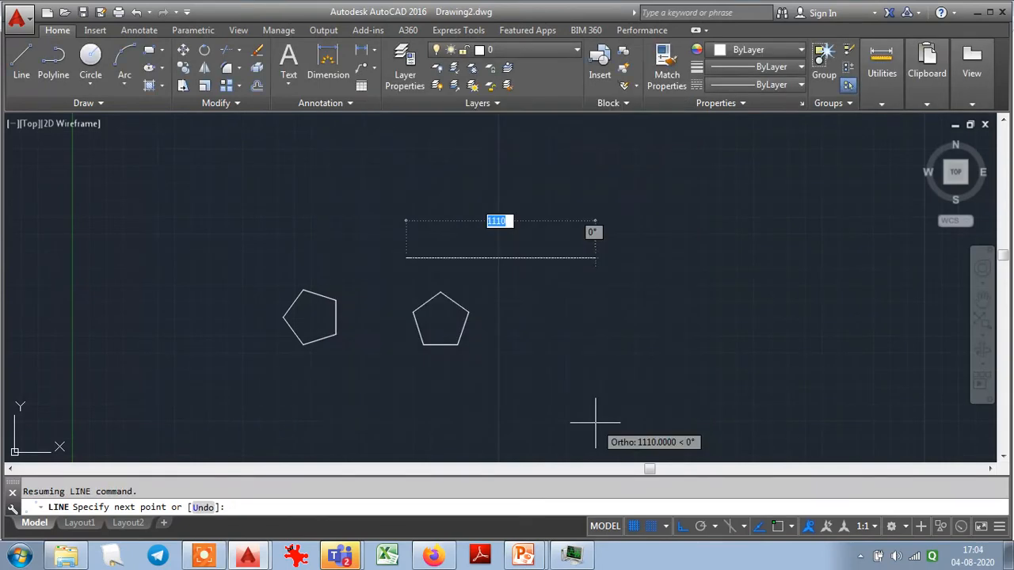
{"action": "left_click", "coordinate": [650, 527]}
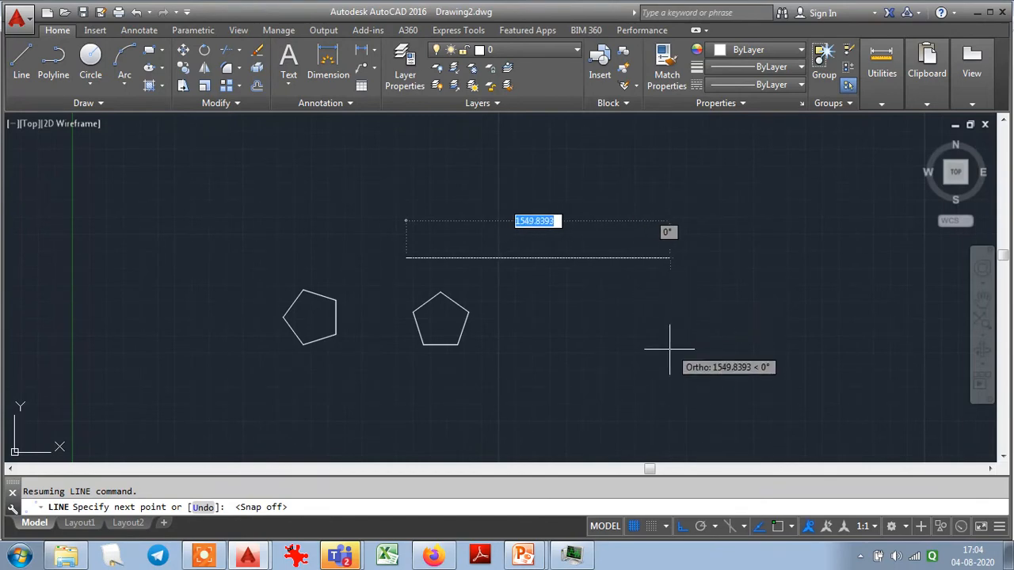
{"action": "left_click", "coordinate": [650, 526]}
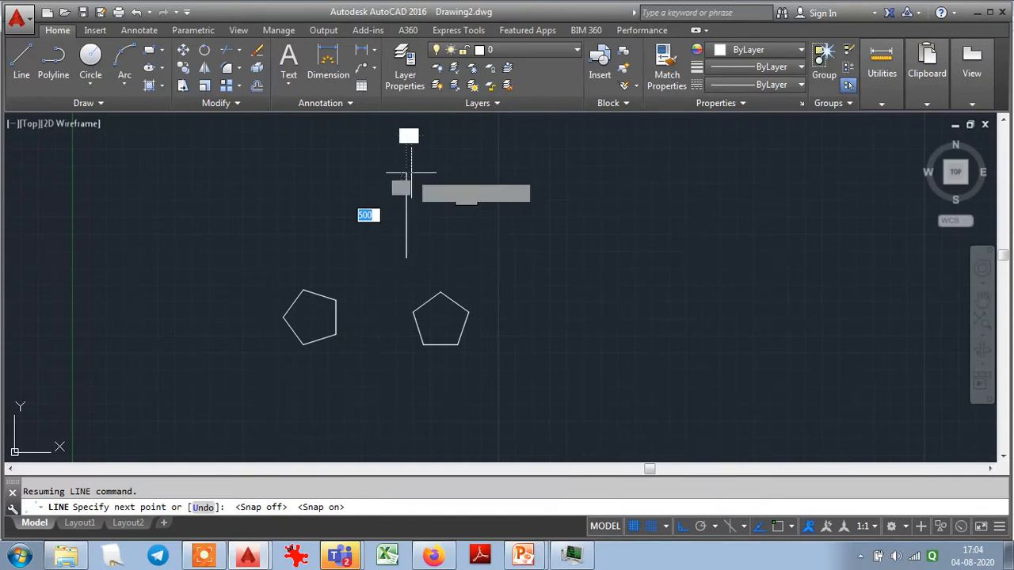
- Draw a square with 500-unit sides by snapping orthogonal segments up, across and down, and close the outline
{"action": "left_click", "coordinate": [410, 169]}
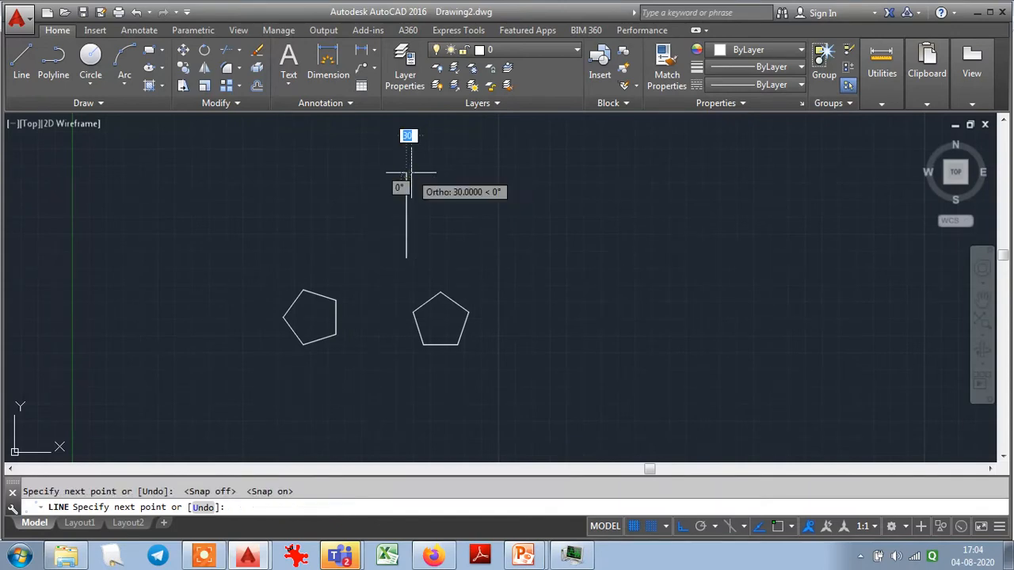
{"action": "left_click", "coordinate": [491, 171]}
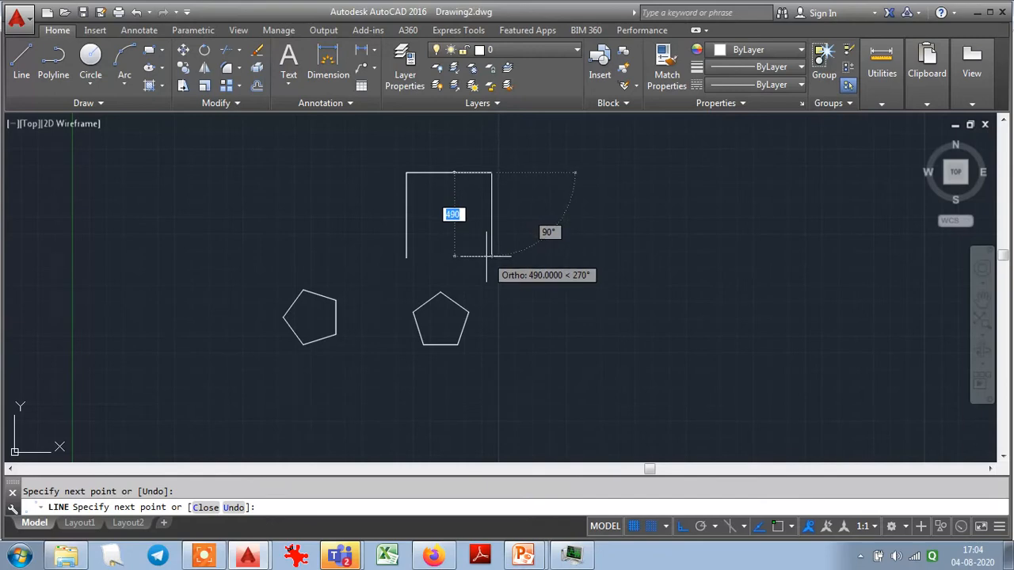
{"action": "left_click", "coordinate": [486, 255]}
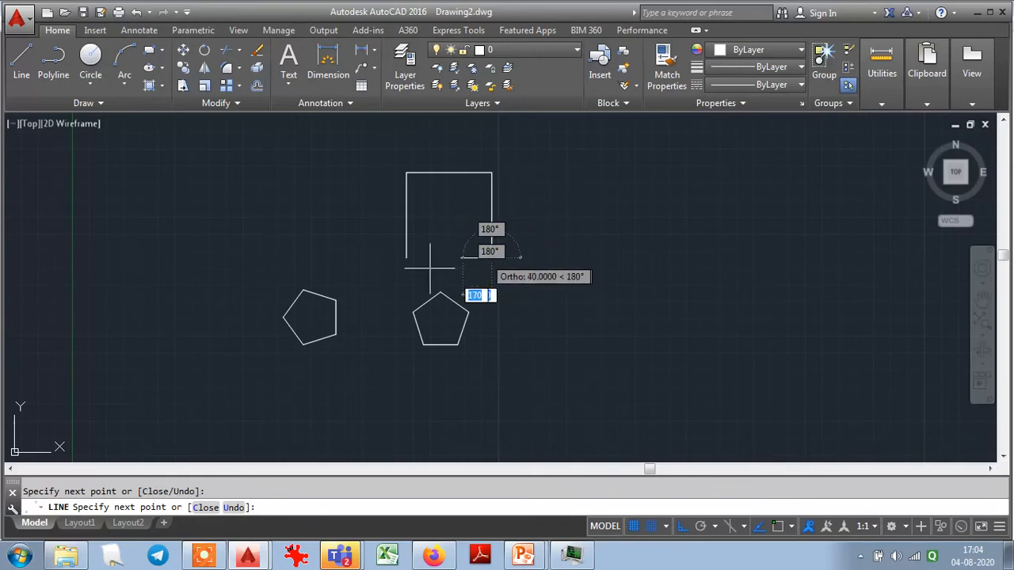
{"action": "left_click", "coordinate": [205, 508]}
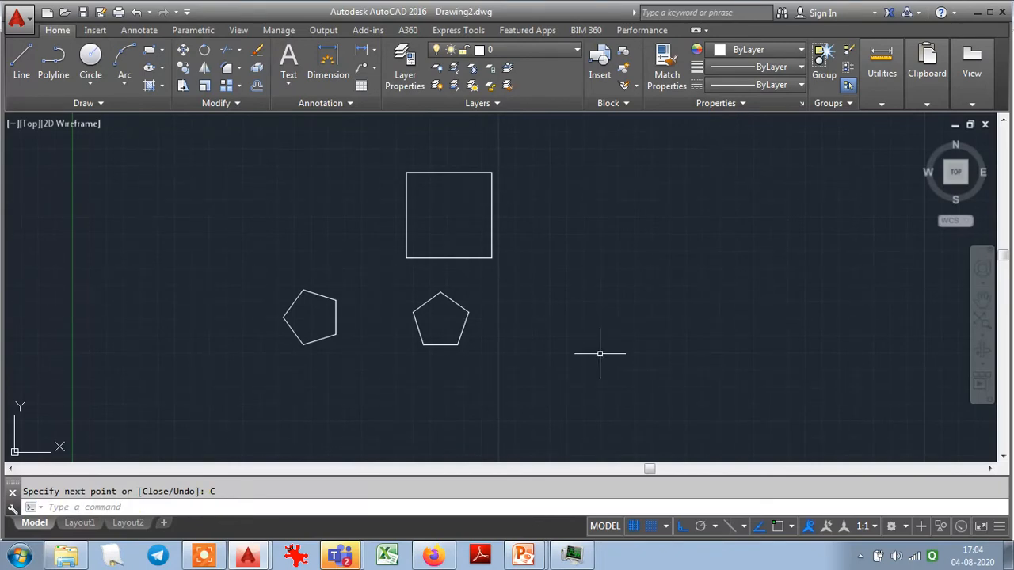
- Set the snap X and Y spacing to 5 in the drafting settings
{"action": "right_click", "coordinate": [650, 529]}
{"action": "left_click", "coordinate": [652, 507]}
{"action": "left_click_drag", "start_coordinate": [461, 189], "coordinate": [448, 191]}
{"action": "type", "text": "5"}
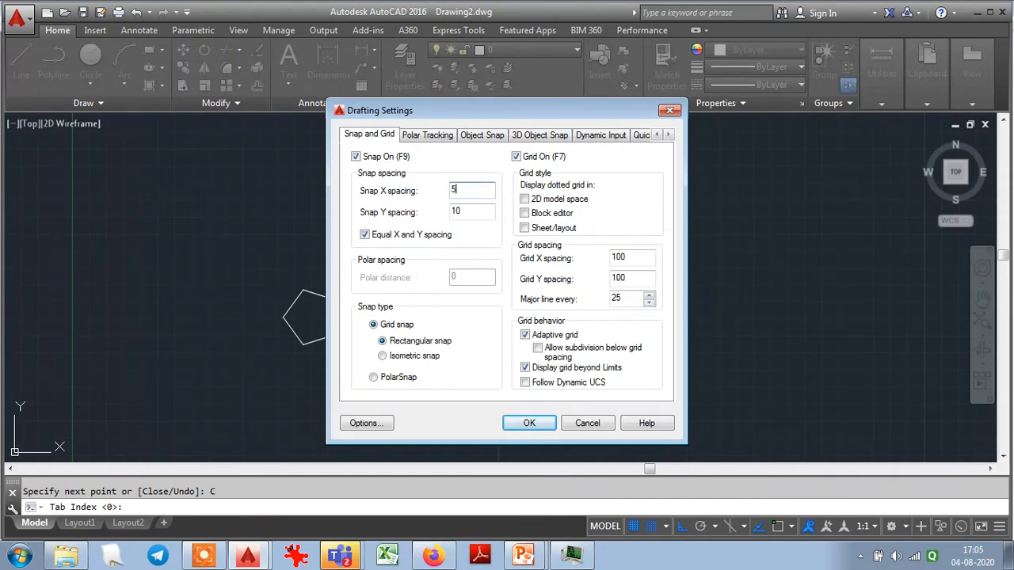
{"action": "left_click", "coordinate": [465, 209]}
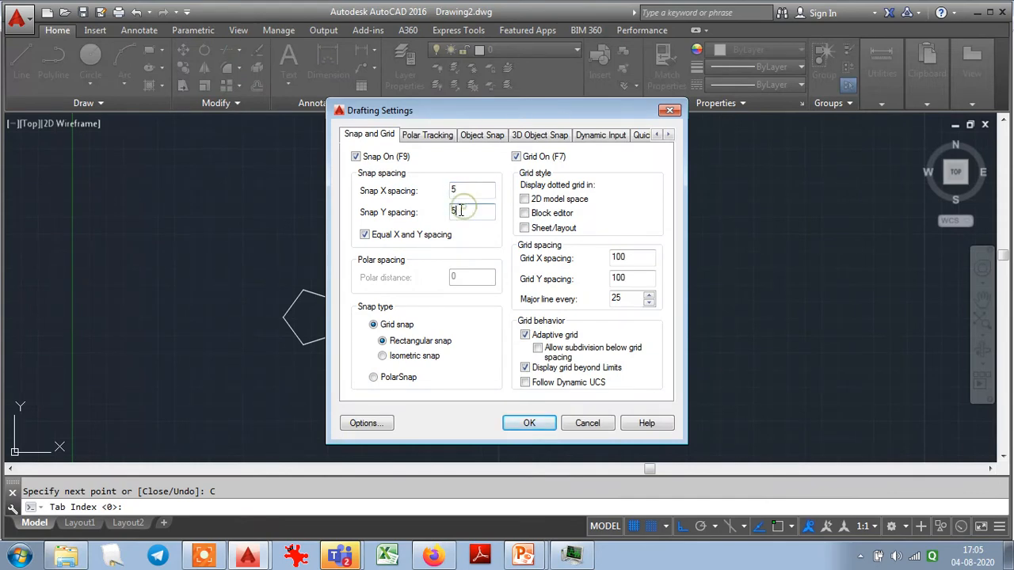
{"action": "left_click", "coordinate": [527, 423]}
{"action": "left_click", "coordinate": [21, 57]}
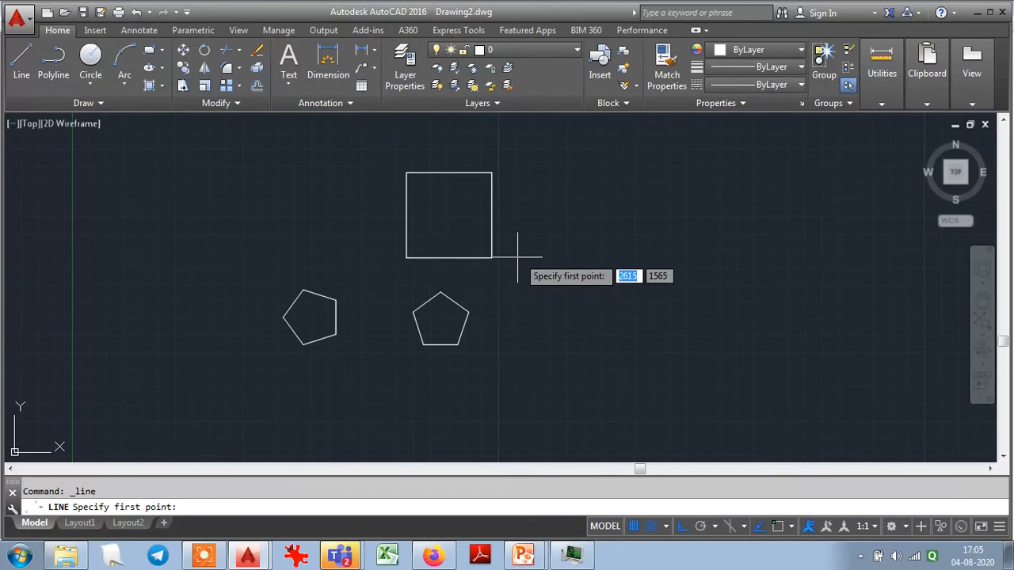
{"action": "left_click", "coordinate": [570, 299]}
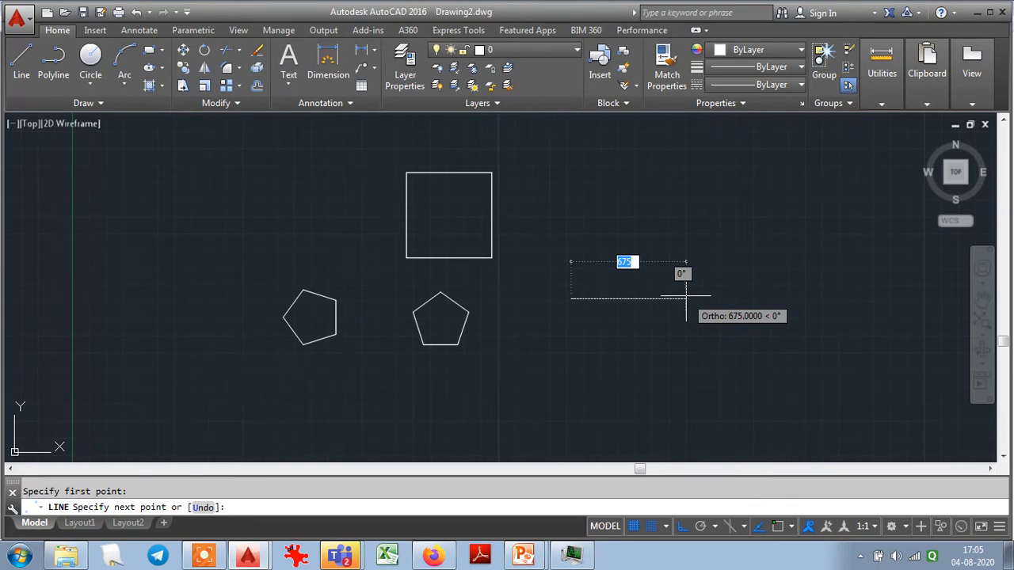
{"action": "left_click", "coordinate": [665, 526]}
{"action": "left_click", "coordinate": [657, 511]}
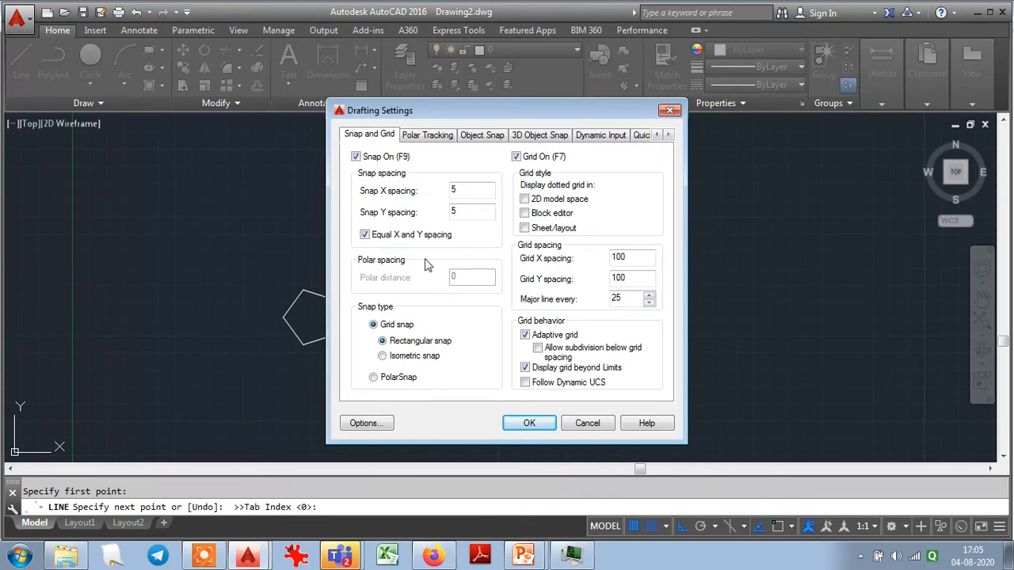
{"action": "left_click", "coordinate": [420, 136]}
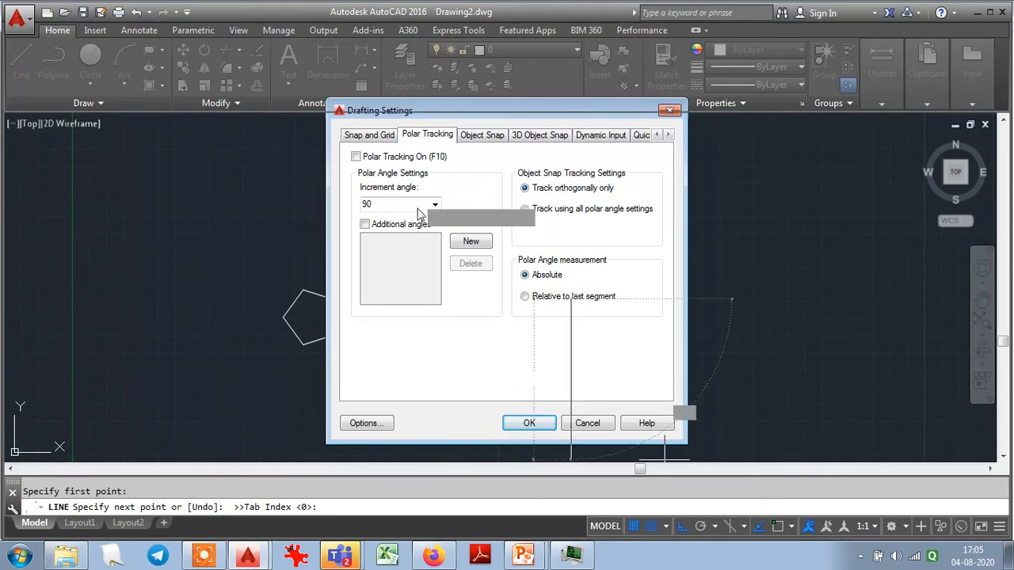
{"action": "key", "text": "Escape"}
- Erase the square and both pentagons, and turn off snap and the grid display
{"action": "left_click", "coordinate": [547, 361]}
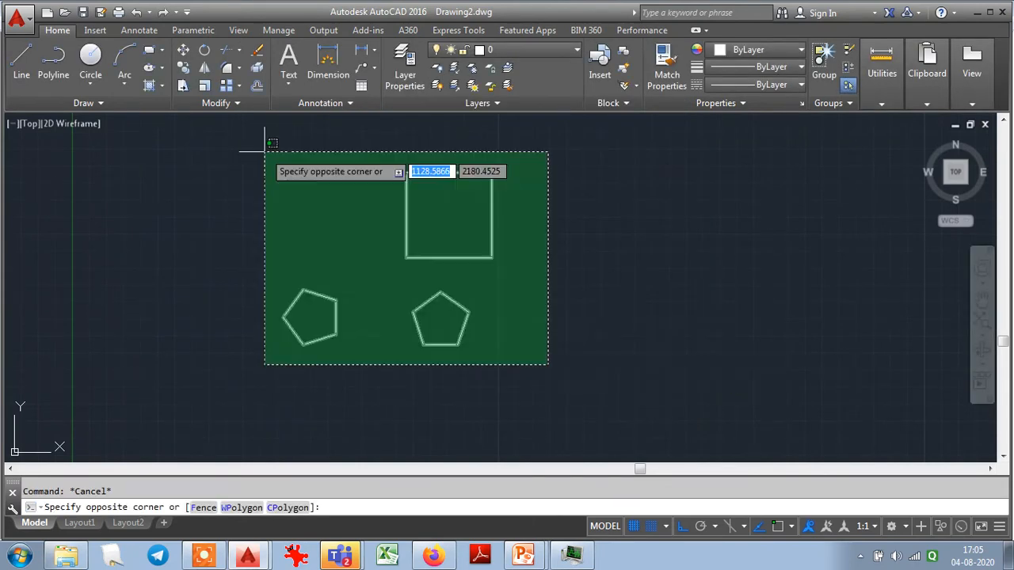
{"action": "left_click", "coordinate": [252, 150]}
{"action": "key", "text": "Delete"}
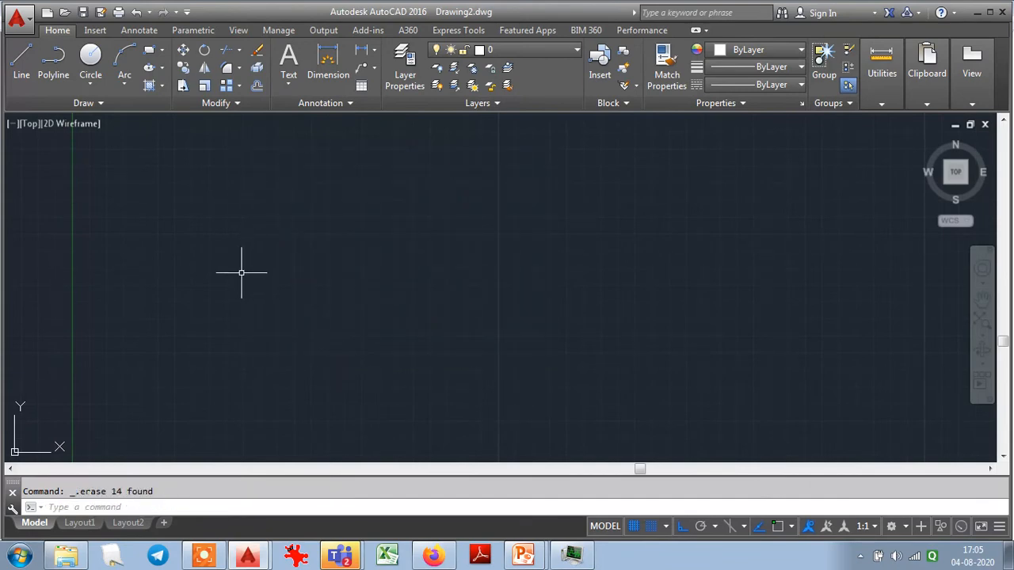
{"action": "left_click", "coordinate": [649, 527]}
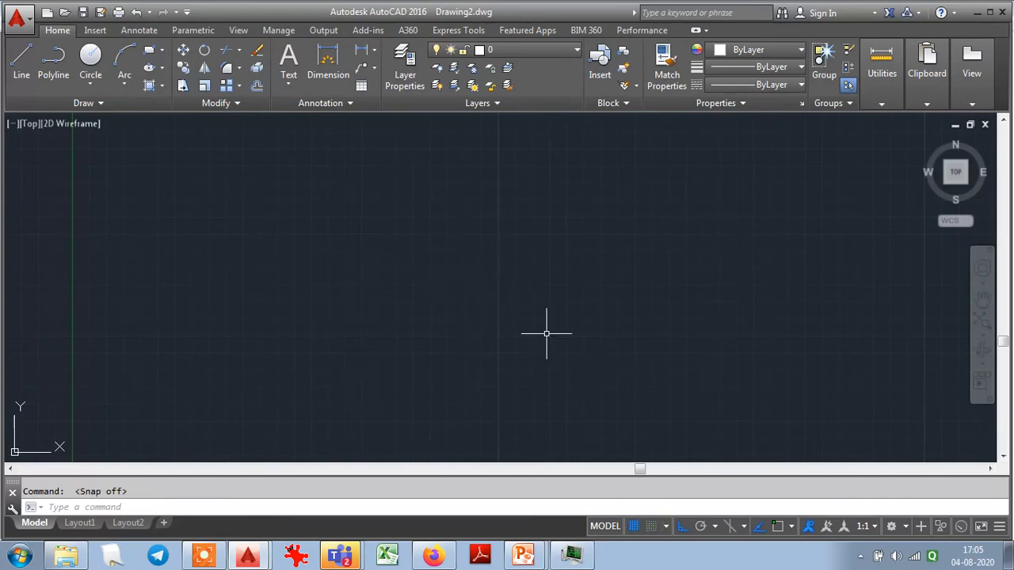
{"action": "left_click", "coordinate": [635, 528]}
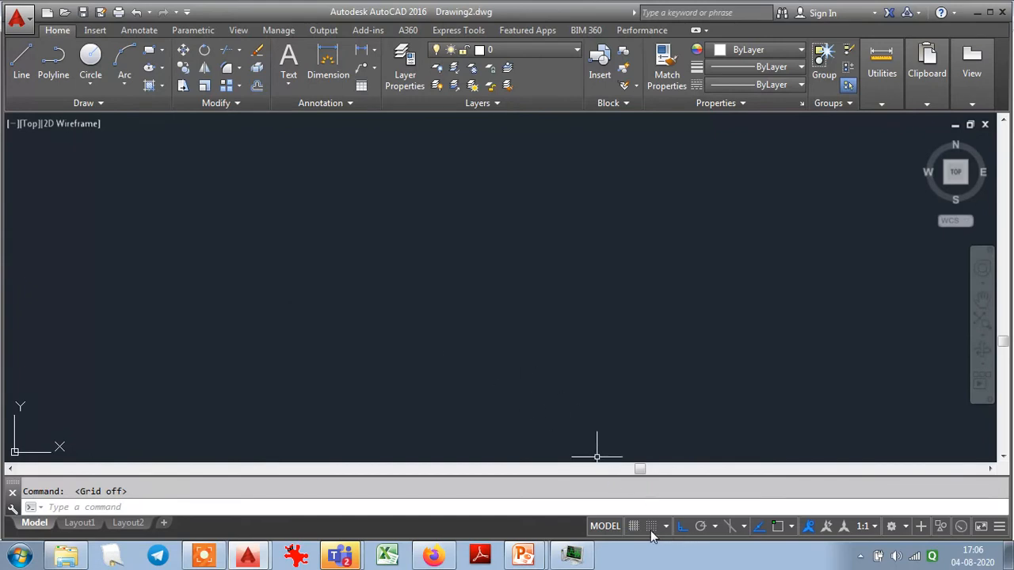
- Turn on polar tracking in the drafting settings with an increment angle of 30°
{"action": "type", "text": "ds"}
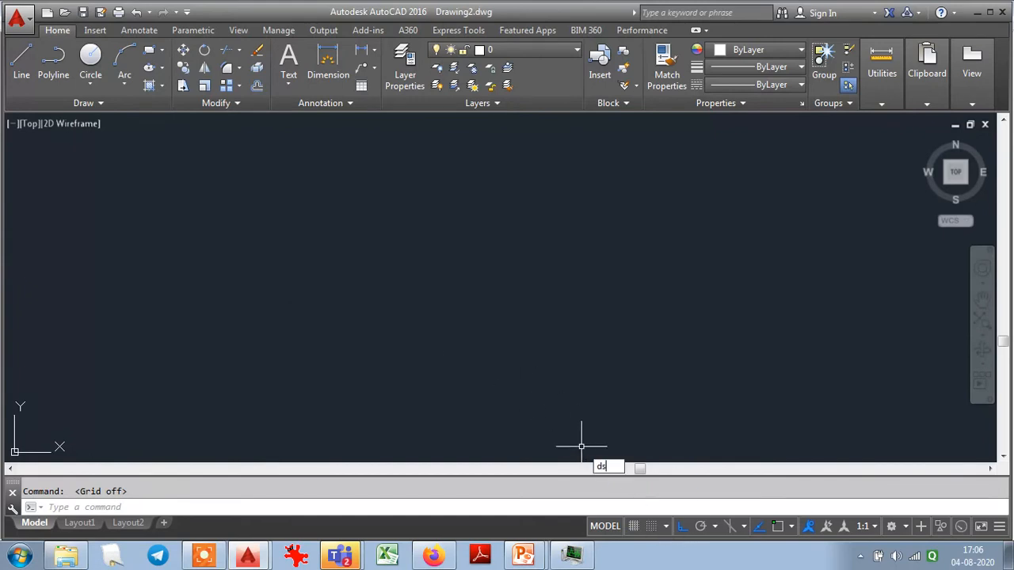
{"action": "key", "text": "Return"}
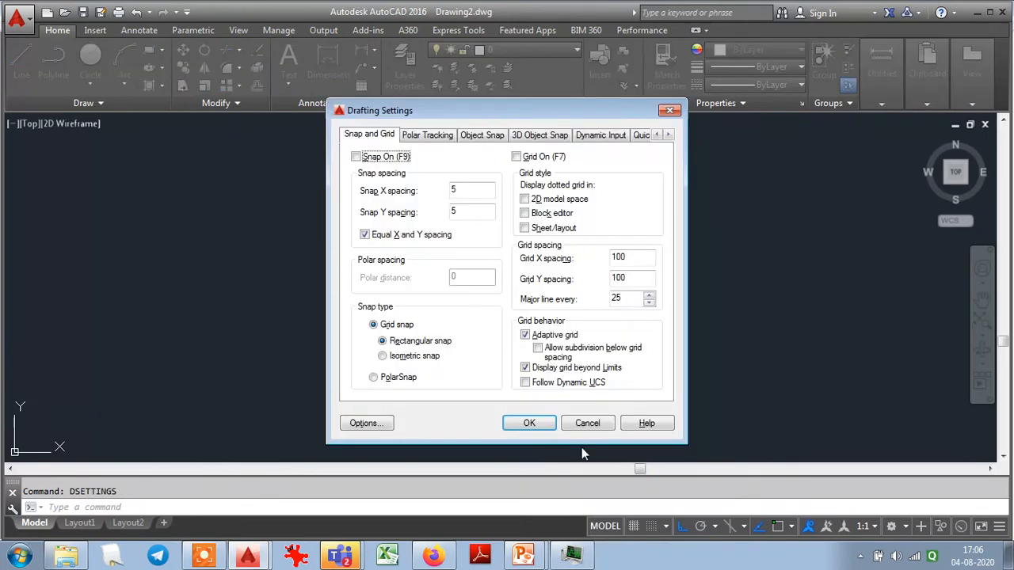
{"action": "left_click", "coordinate": [408, 136]}
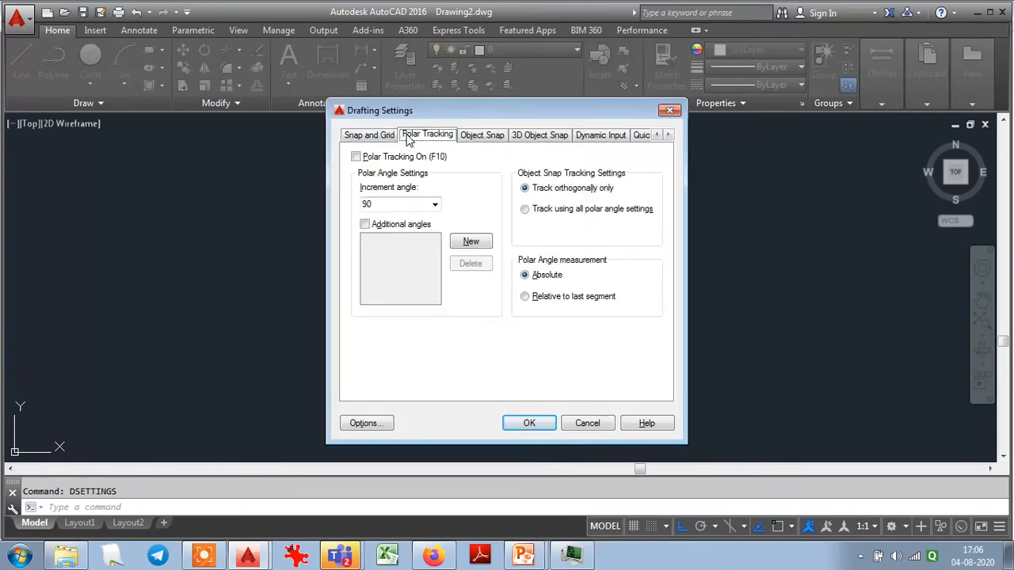
{"action": "left_click", "coordinate": [357, 157]}
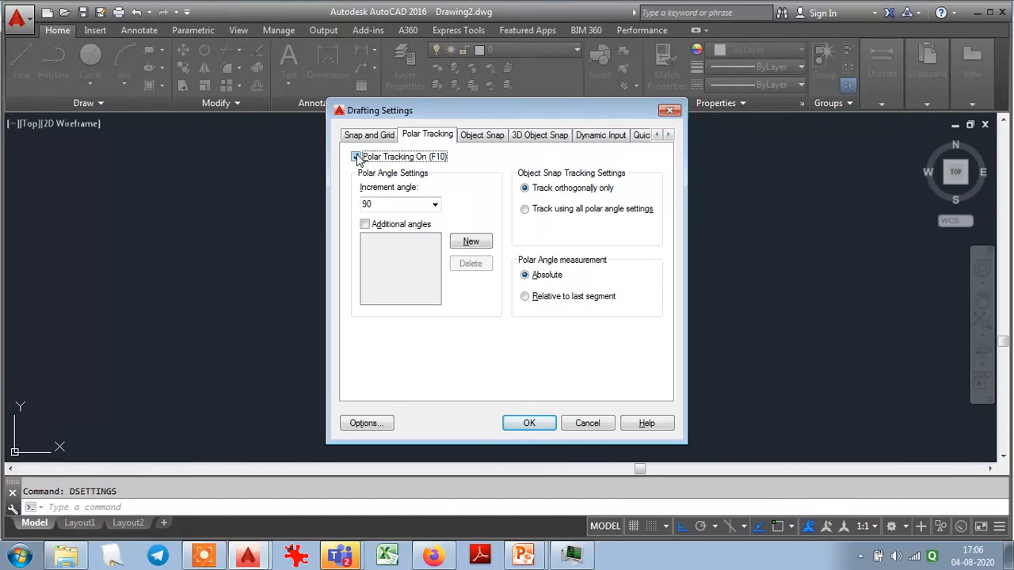
{"action": "left_click", "coordinate": [435, 205]}
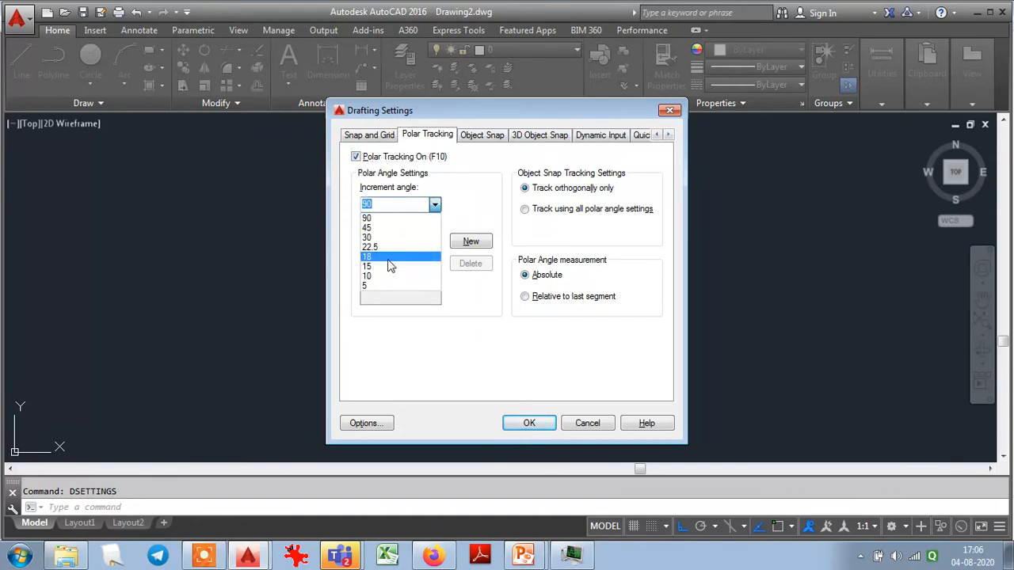
{"action": "left_click", "coordinate": [378, 237]}
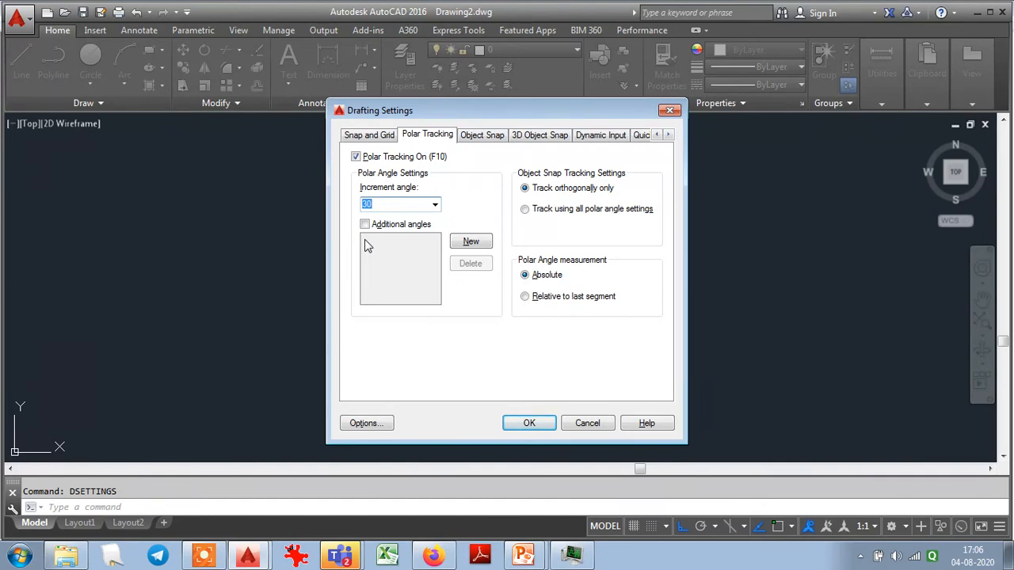
{"action": "left_click", "coordinate": [526, 423]}
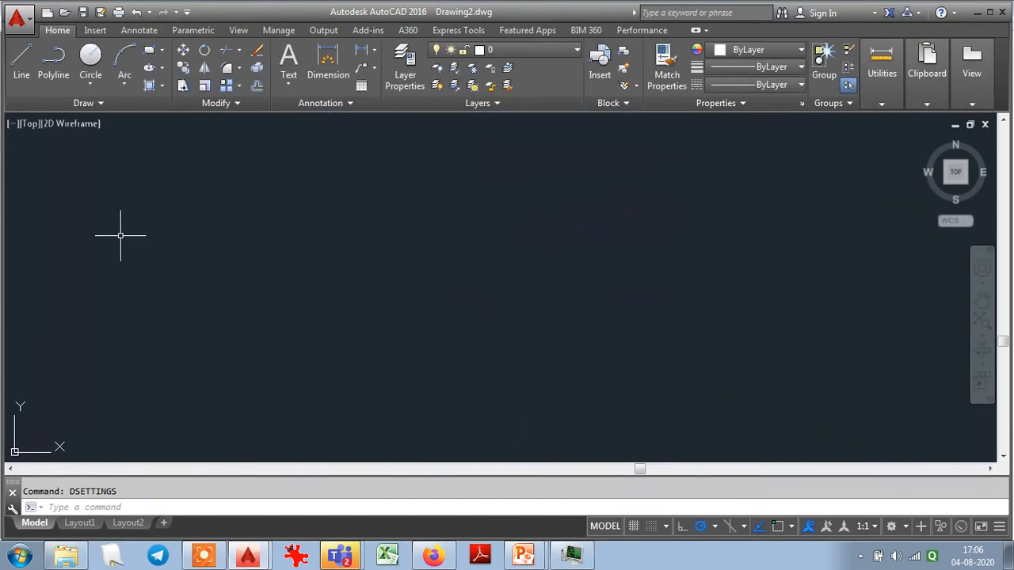
- Draw a hexagon with 500-unit sides along polar directions 30°, 90°, 150°, 210° and 270°, and close the outline
{"action": "left_click", "coordinate": [21, 64]}
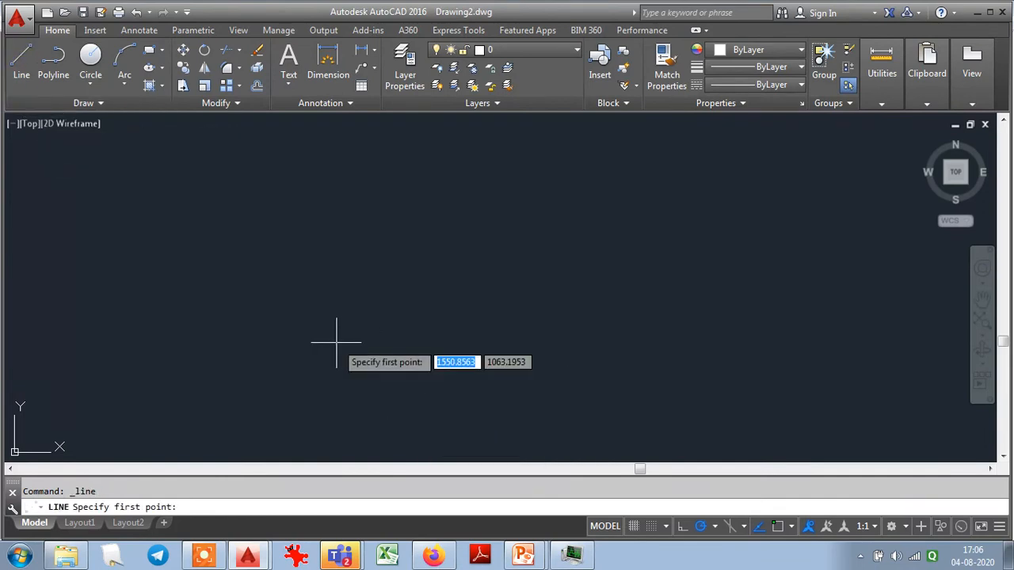
{"action": "left_click", "coordinate": [311, 361]}
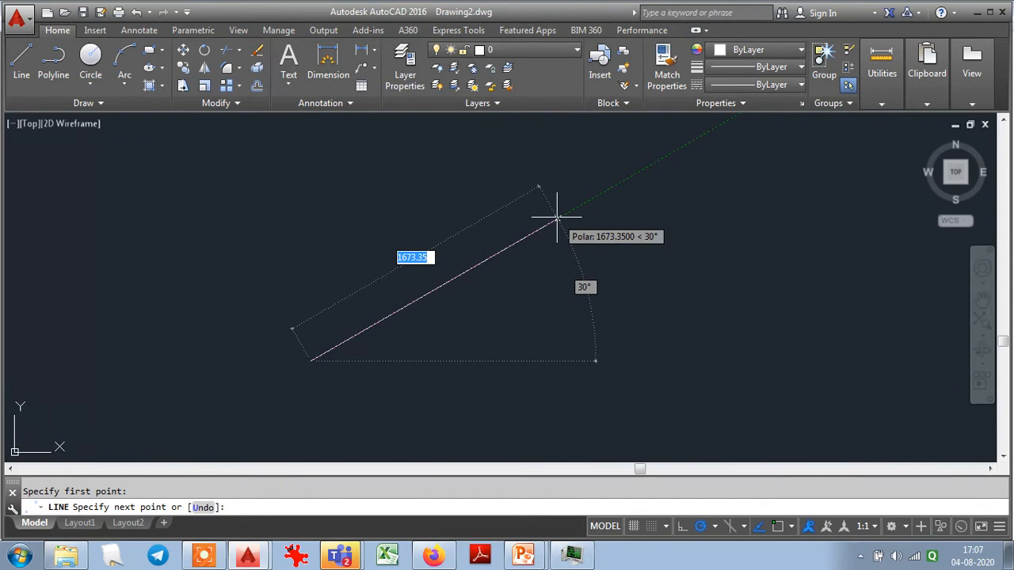
{"action": "type", "text": "500"}
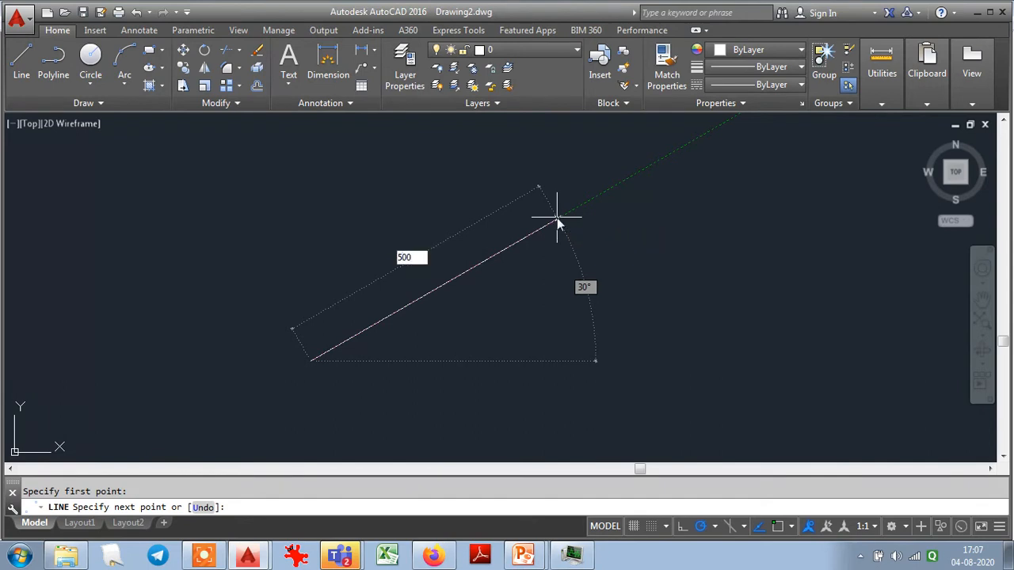
{"action": "key", "text": "Return"}
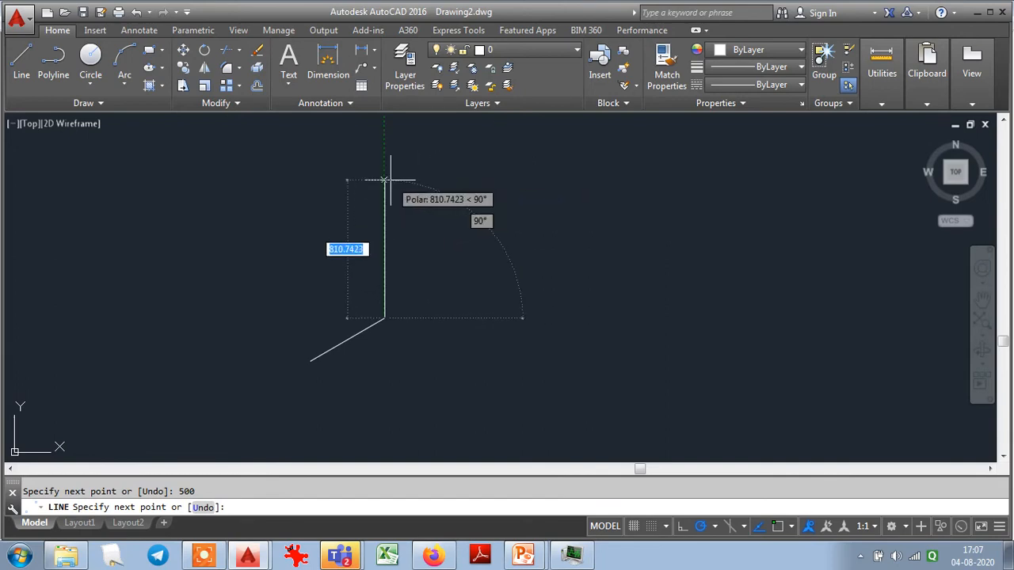
{"action": "type", "text": "500"}
{"action": "key", "text": "Return"}
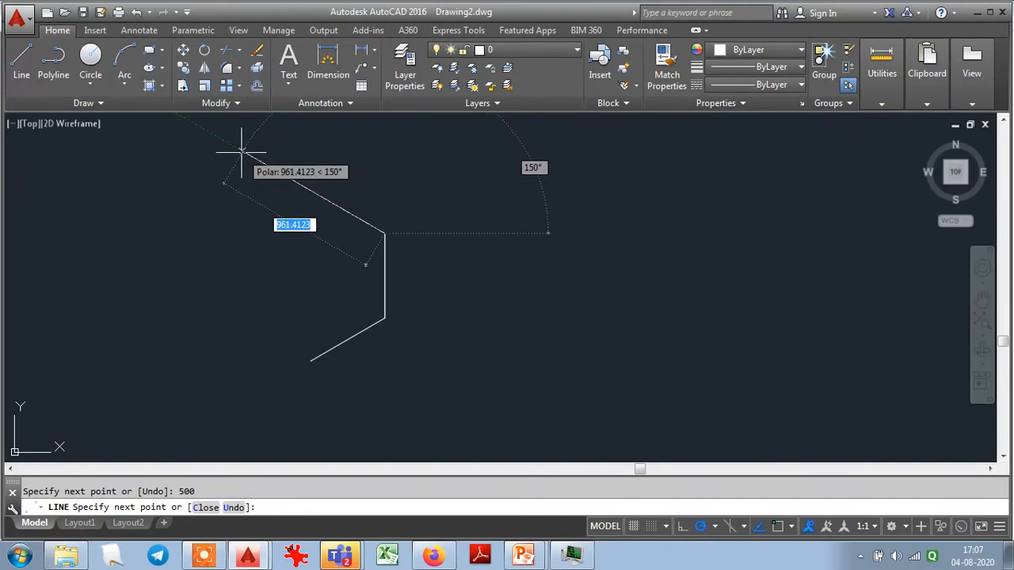
{"action": "type", "text": "500"}
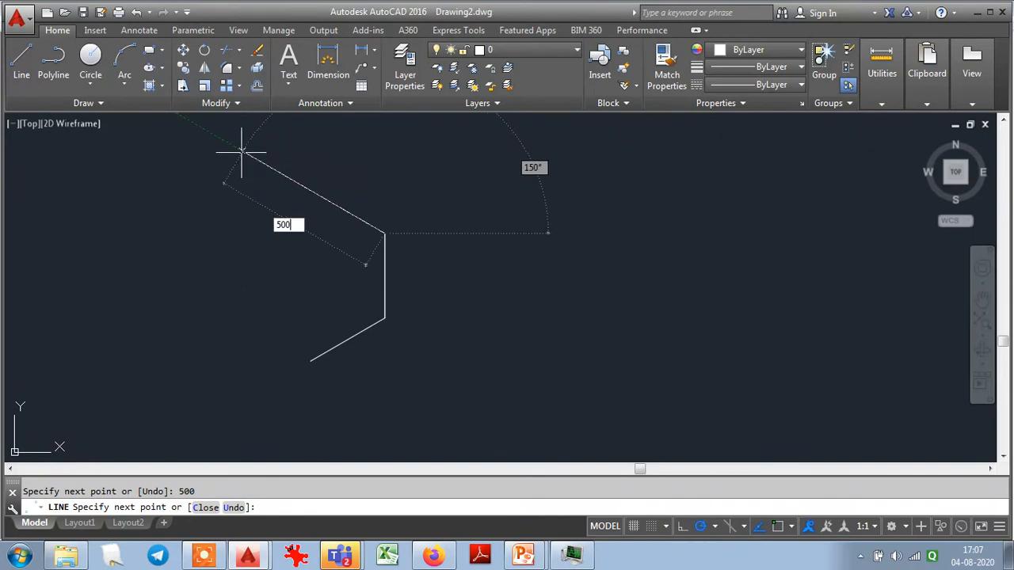
{"action": "key", "text": "Return"}
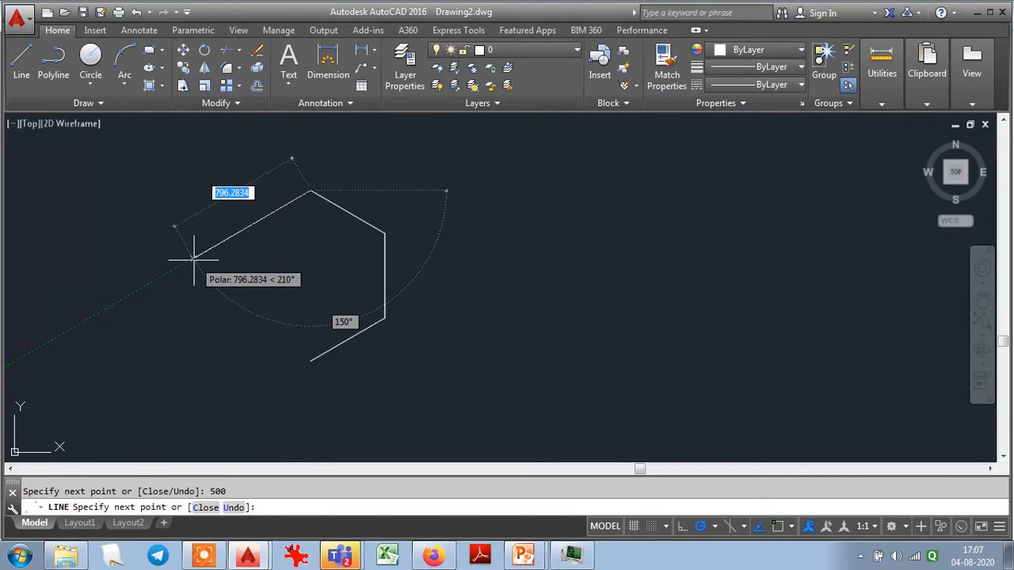
{"action": "type", "text": "500"}
{"action": "key", "text": "Return"}
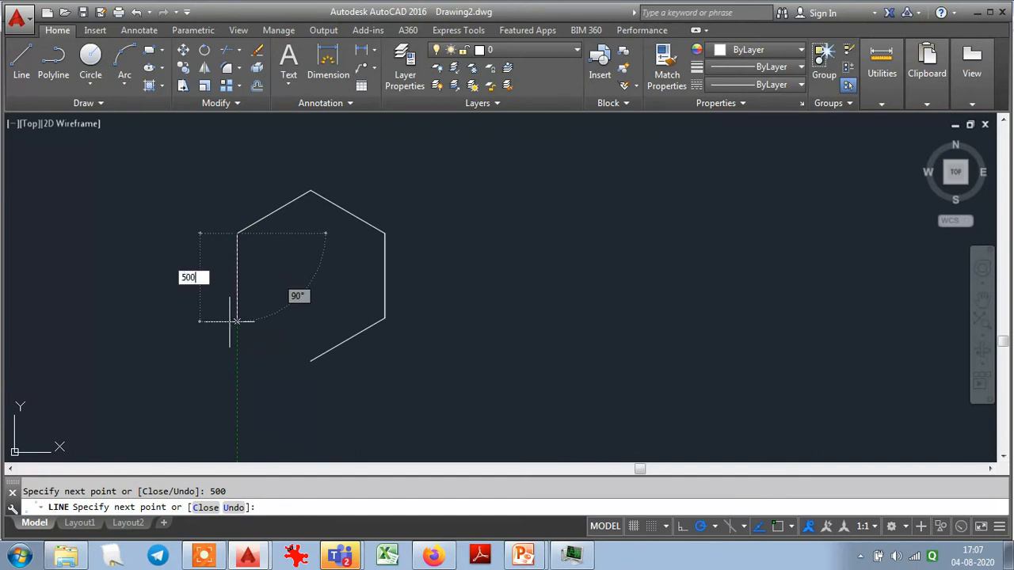
{"action": "left_click", "coordinate": [236, 320]}
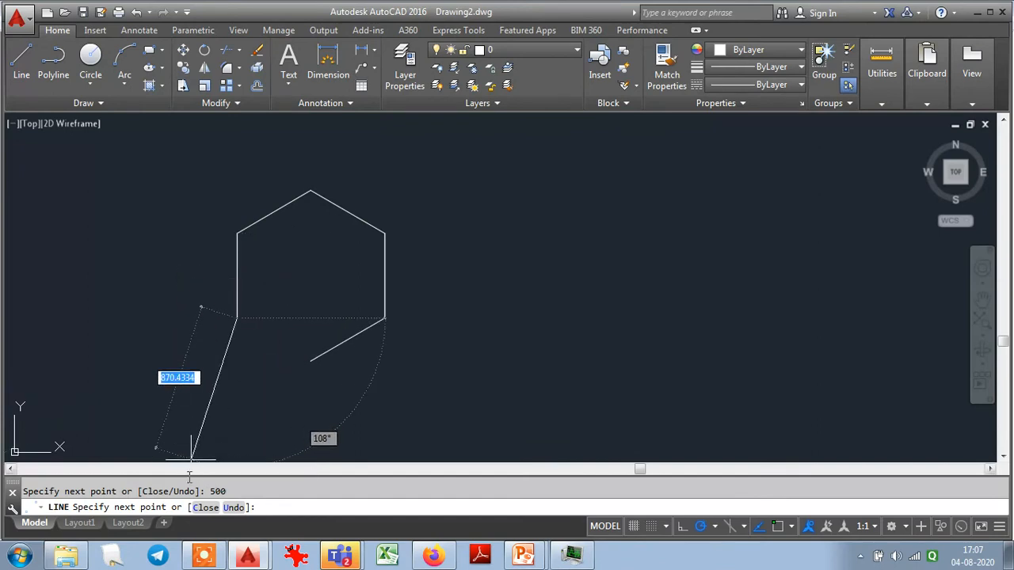
{"action": "left_click", "coordinate": [206, 509]}
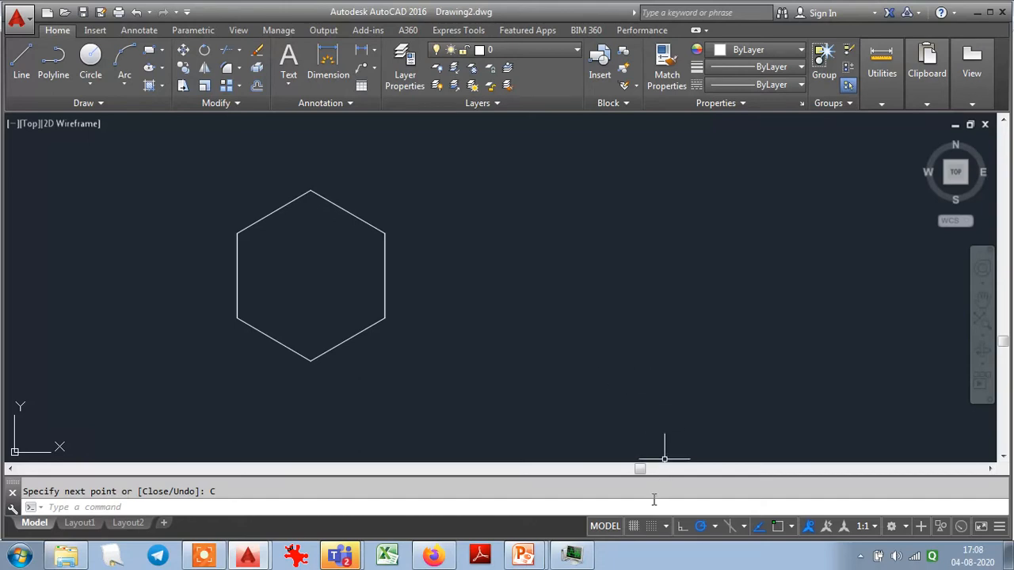
- Set the polar tracking increment angle to 45° in the drafting settings
{"action": "type", "text": "dse"}
{"action": "key", "text": "Return"}
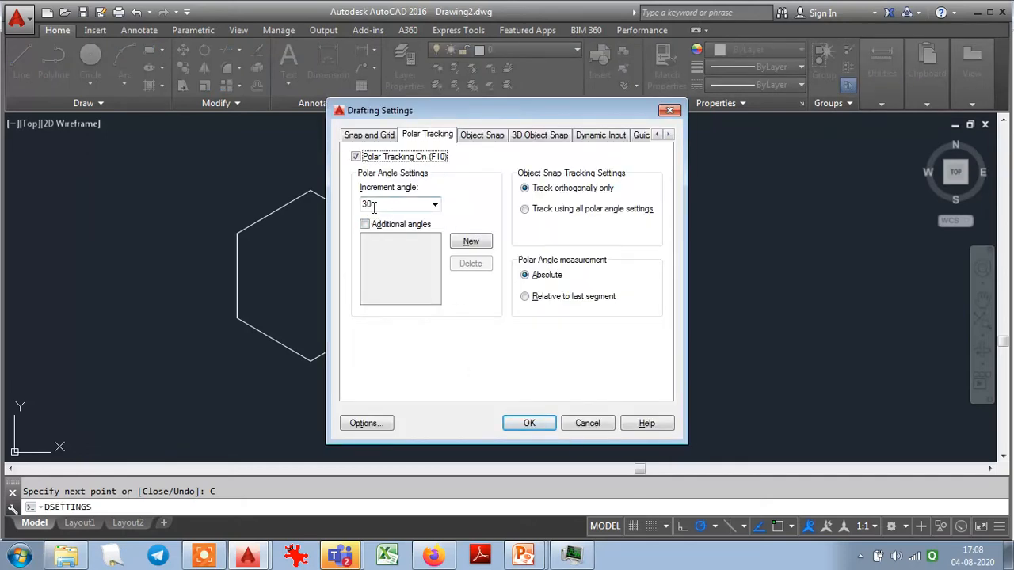
{"action": "left_click", "coordinate": [434, 208]}
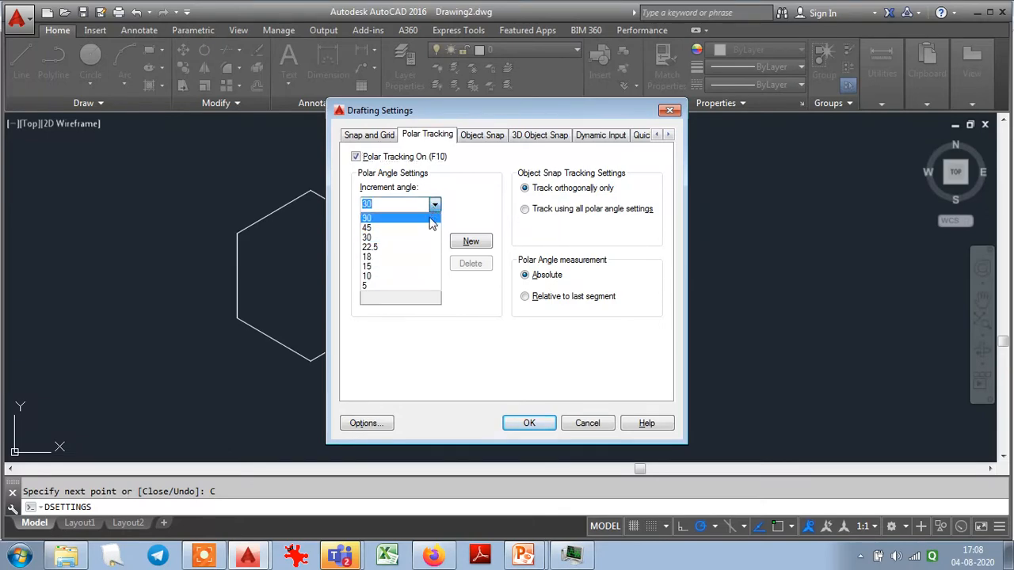
{"action": "left_click", "coordinate": [410, 230]}
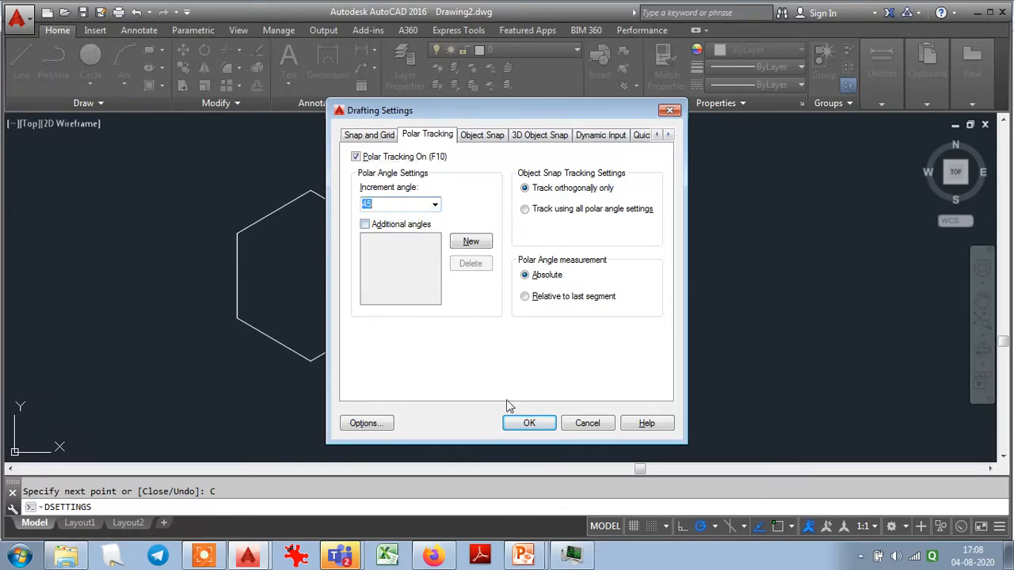
{"action": "left_click", "coordinate": [526, 424]}
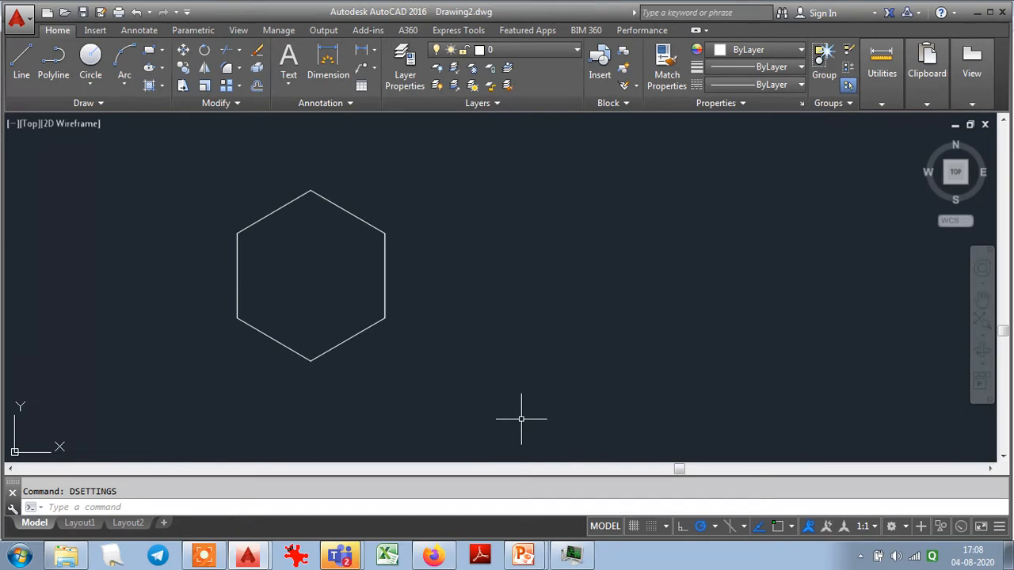
- Start a line and, in the dynamic input settings, disable pointer input, command prompting and additional tips while keeping dimension input enabled
{"action": "left_click", "coordinate": [22, 64]}
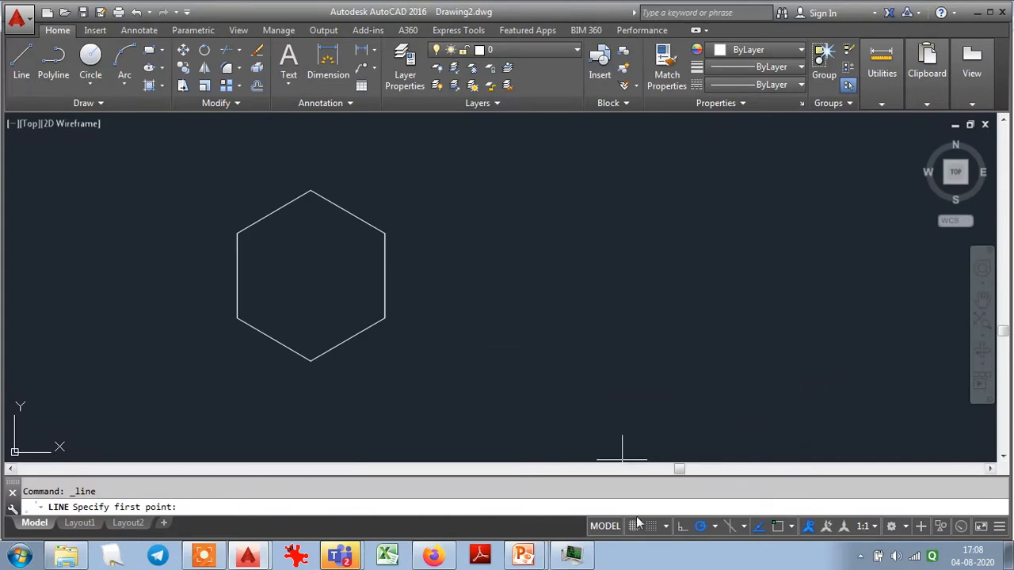
{"action": "right_click", "coordinate": [633, 527]}
{"action": "left_click", "coordinate": [656, 507]}
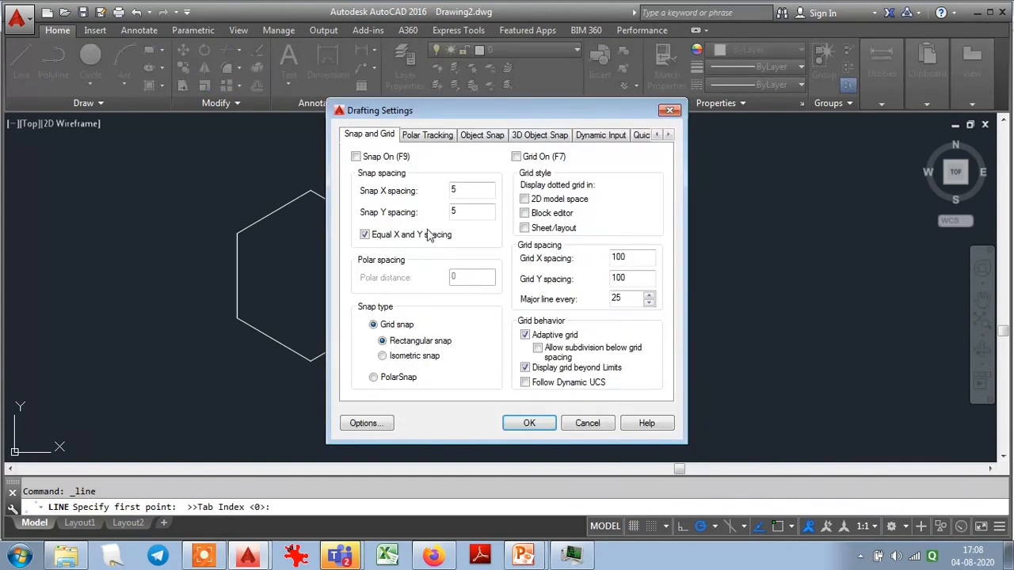
{"action": "left_click", "coordinate": [590, 138]}
{"action": "left_click", "coordinate": [381, 165]}
{"action": "left_click", "coordinate": [517, 163]}
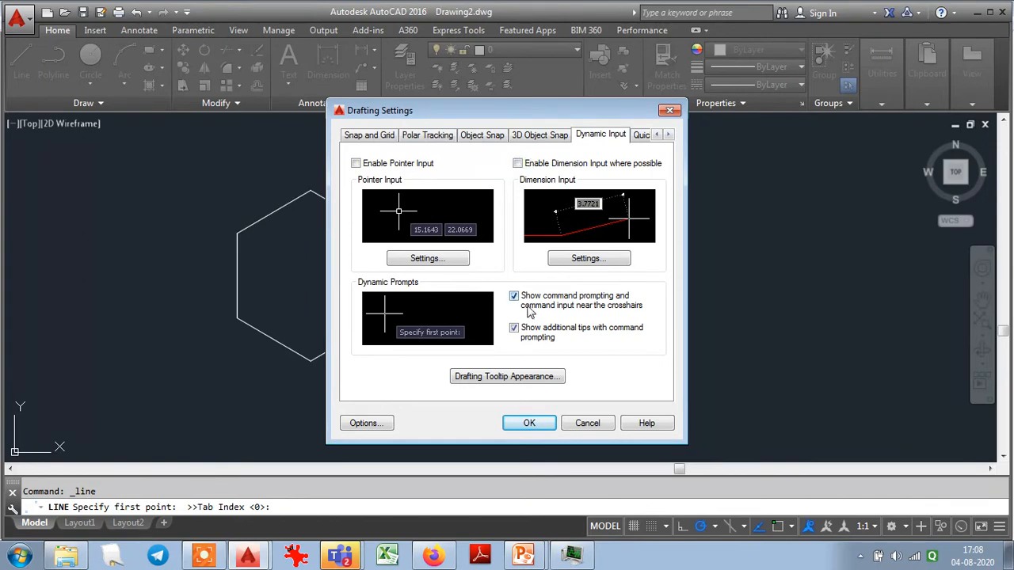
{"action": "left_click", "coordinate": [515, 298]}
{"action": "left_click", "coordinate": [513, 328]}
{"action": "left_click", "coordinate": [518, 163]}
{"action": "left_click", "coordinate": [531, 424]}
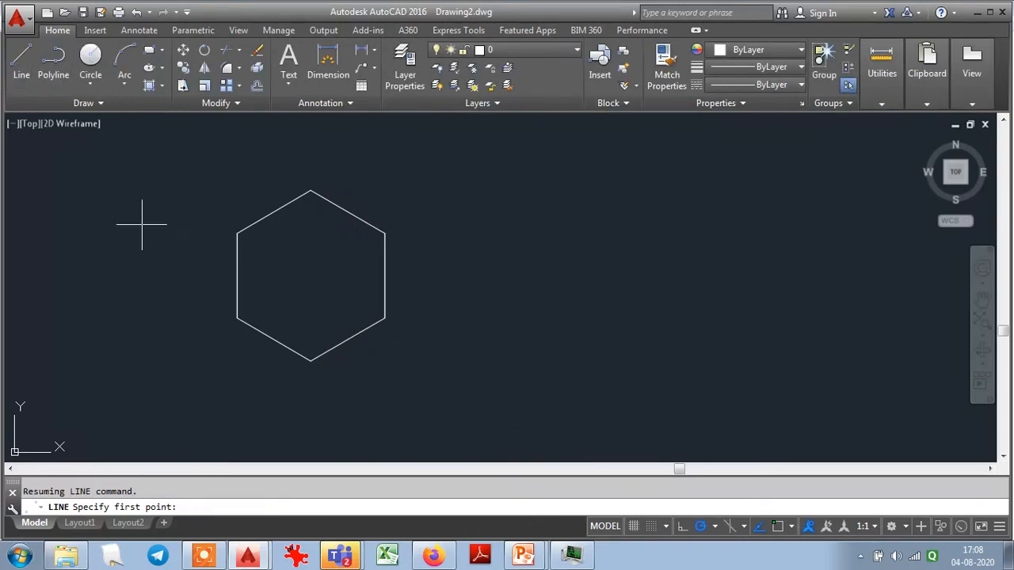
- Draw a diamond with 750-unit sides beside the hexagon along polar directions 45°, 135° and 225°, and close the outline
{"action": "left_click", "coordinate": [572, 366]}
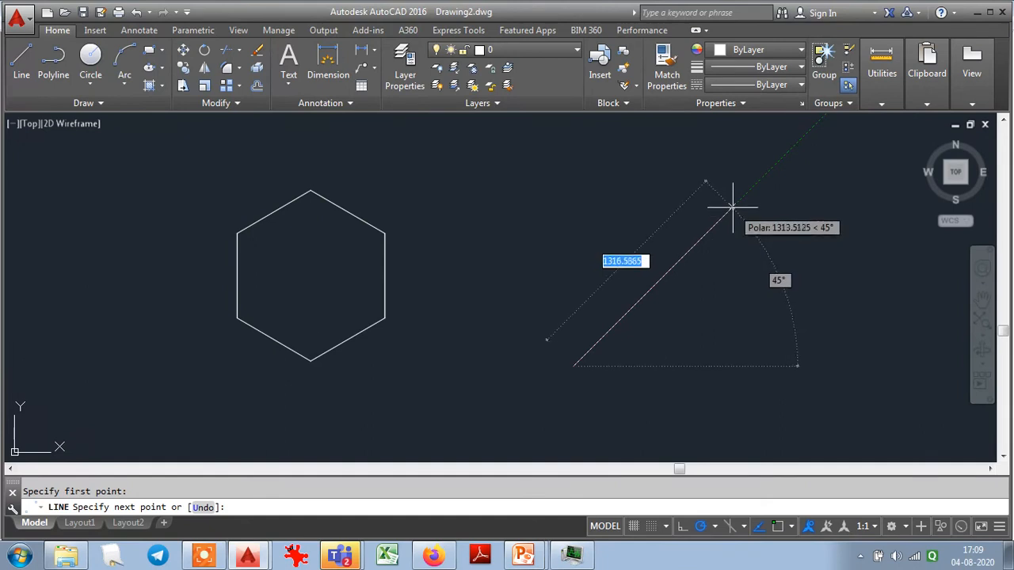
{"action": "type", "text": "750"}
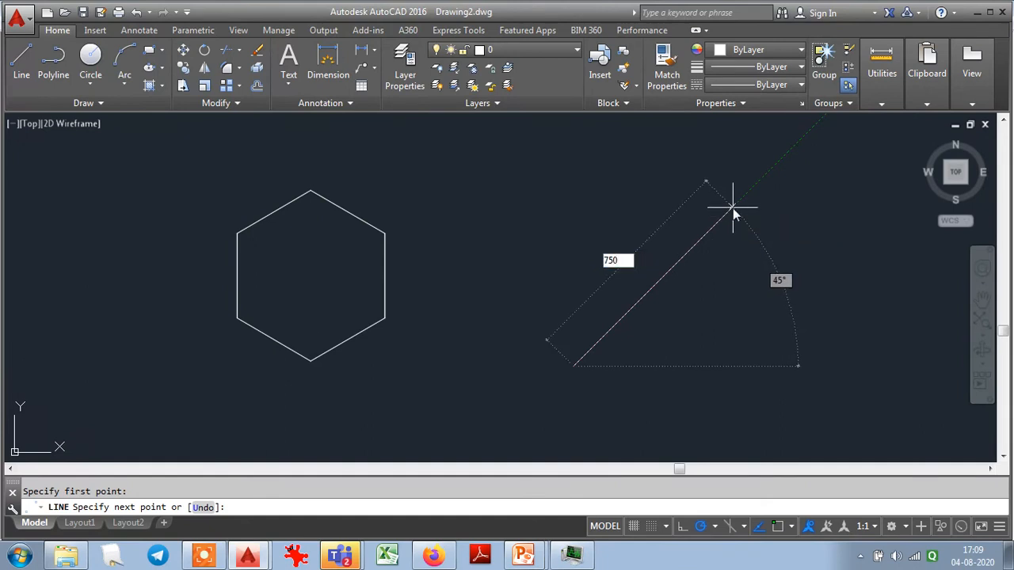
{"action": "key", "text": "Return"}
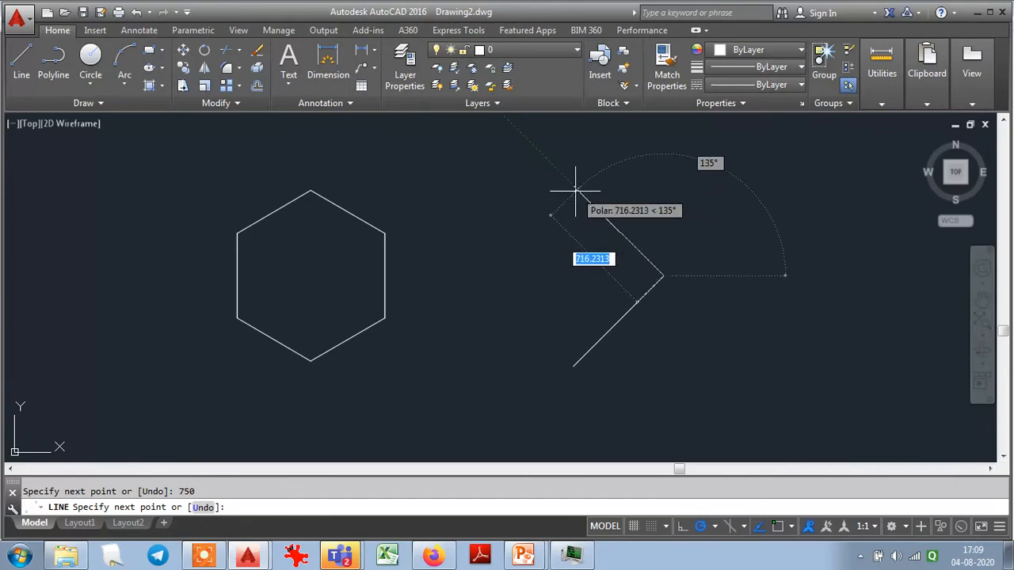
{"action": "type", "text": "750"}
{"action": "key", "text": "Return"}
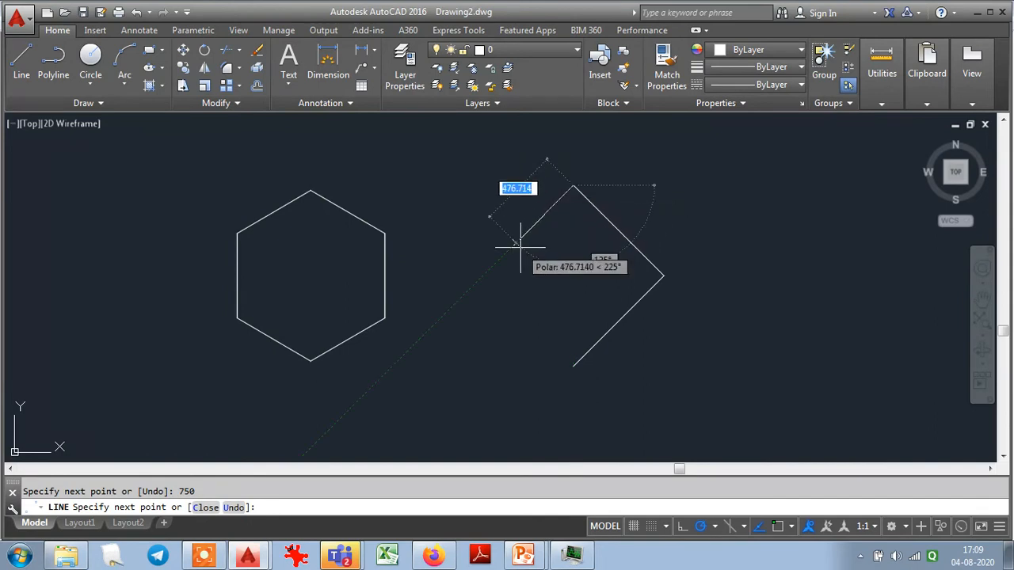
{"action": "type", "text": "750"}
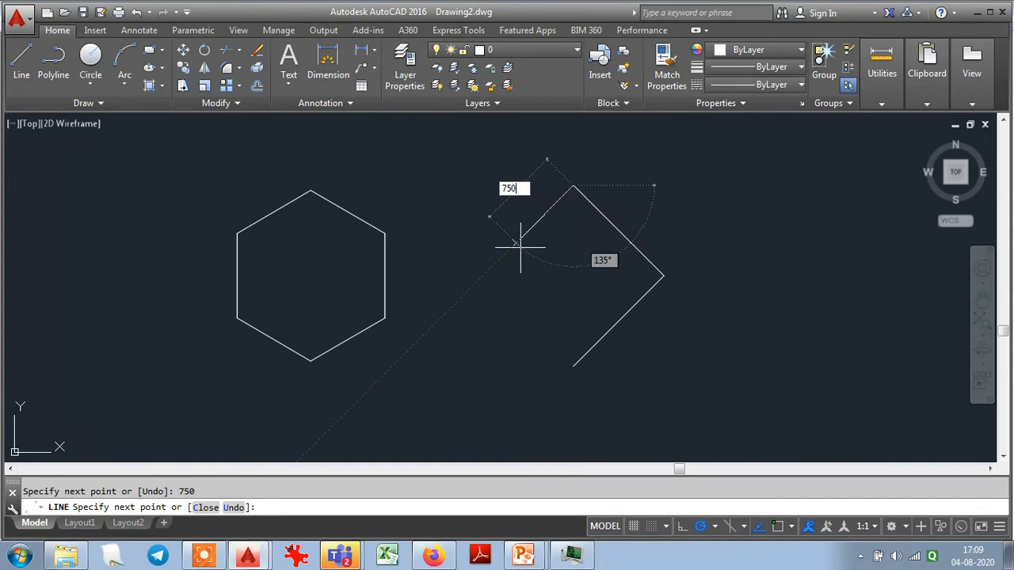
{"action": "key", "text": "Return"}
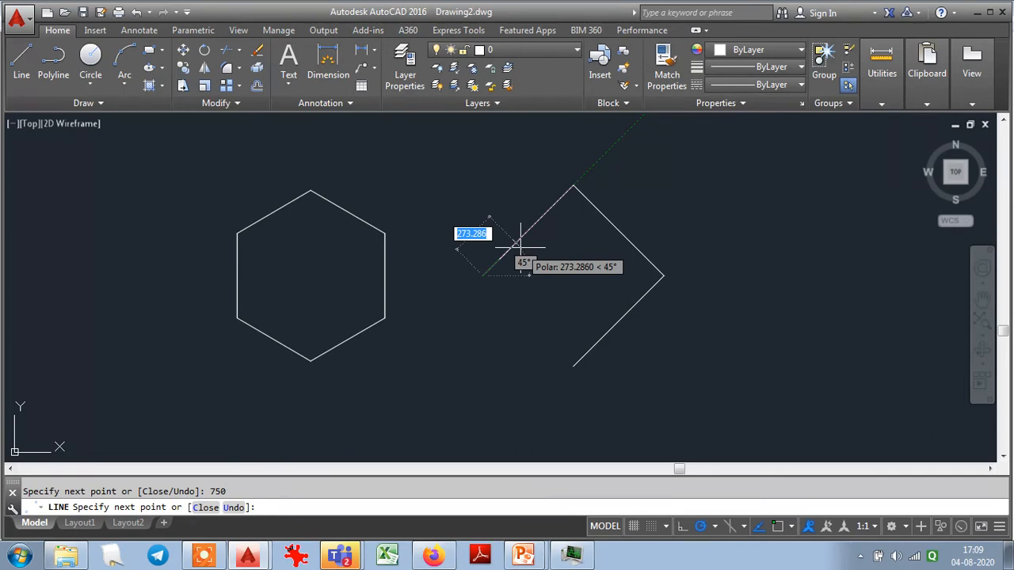
{"action": "type", "text": "c"}
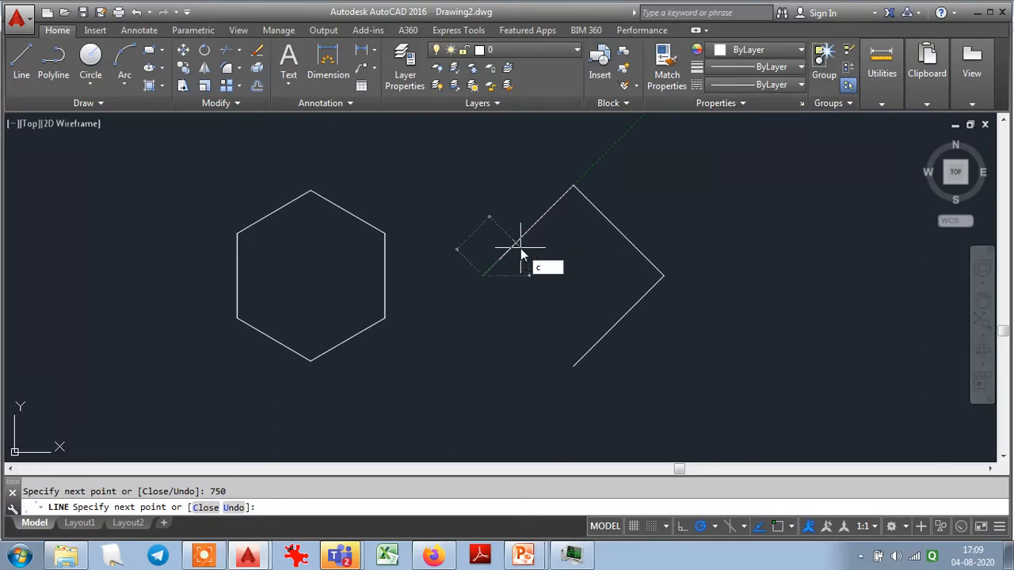
{"action": "key", "text": "Return"}
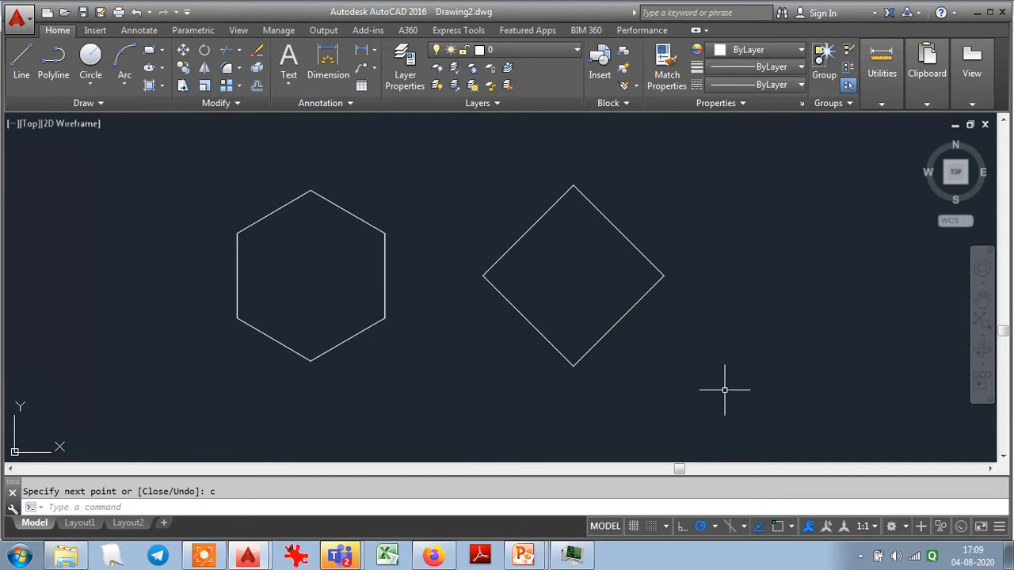
- Turn off polar tracking in the drafting settings, enable additional angles and add an 8° angle
{"action": "right_click", "coordinate": [634, 528]}
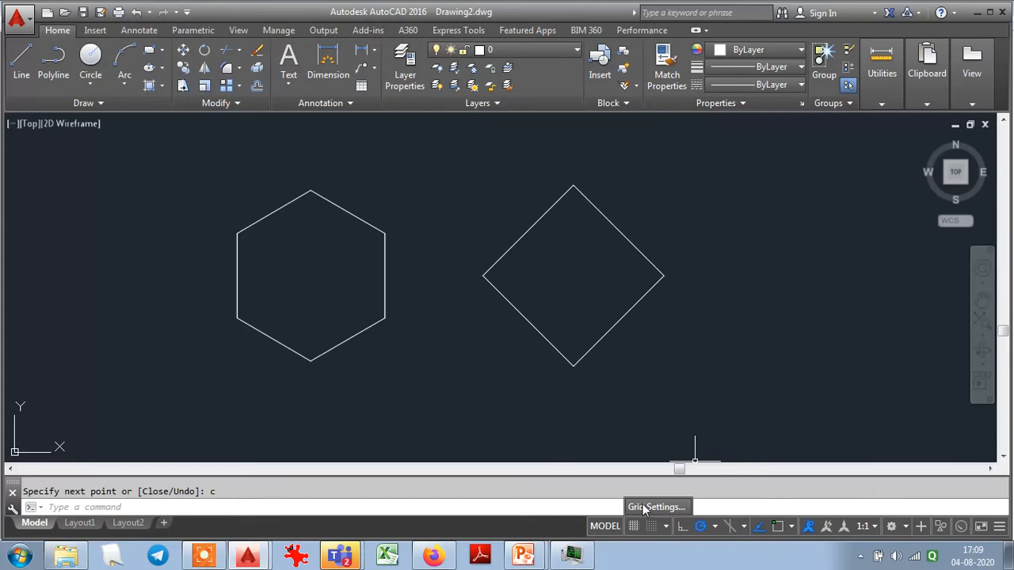
{"action": "left_click", "coordinate": [650, 507]}
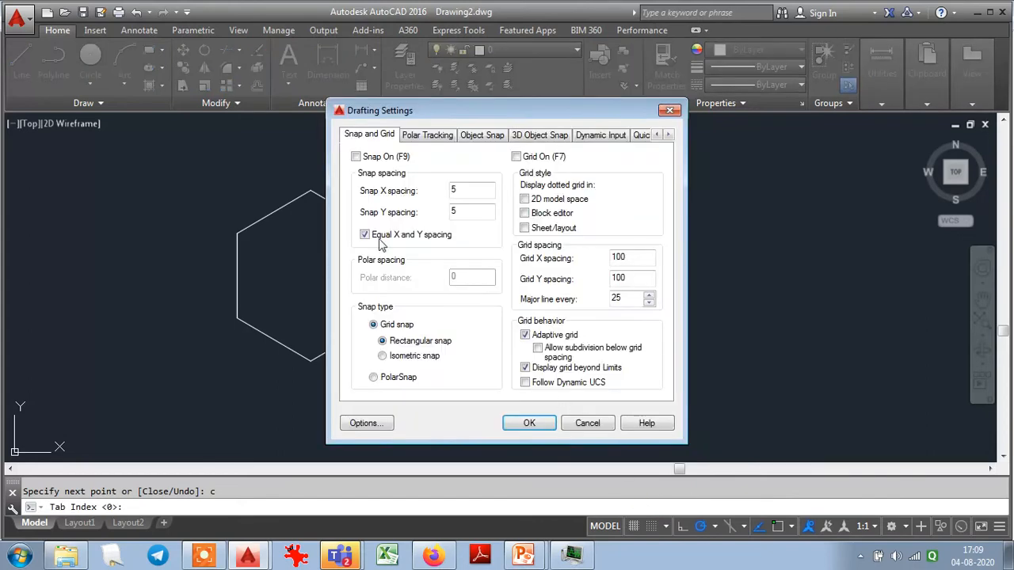
{"action": "left_click", "coordinate": [414, 137]}
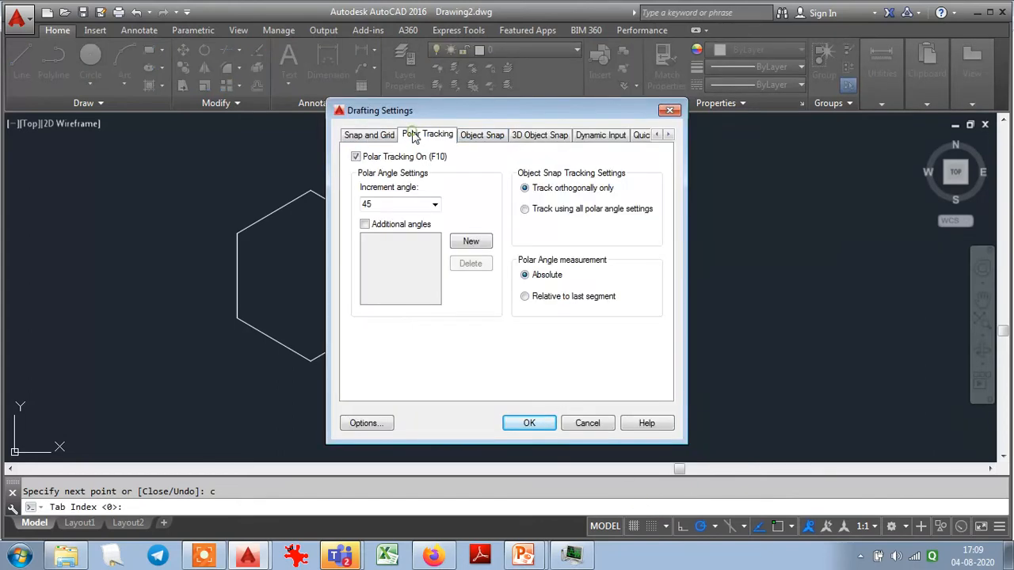
{"action": "left_click", "coordinate": [368, 162]}
{"action": "left_click", "coordinate": [383, 227]}
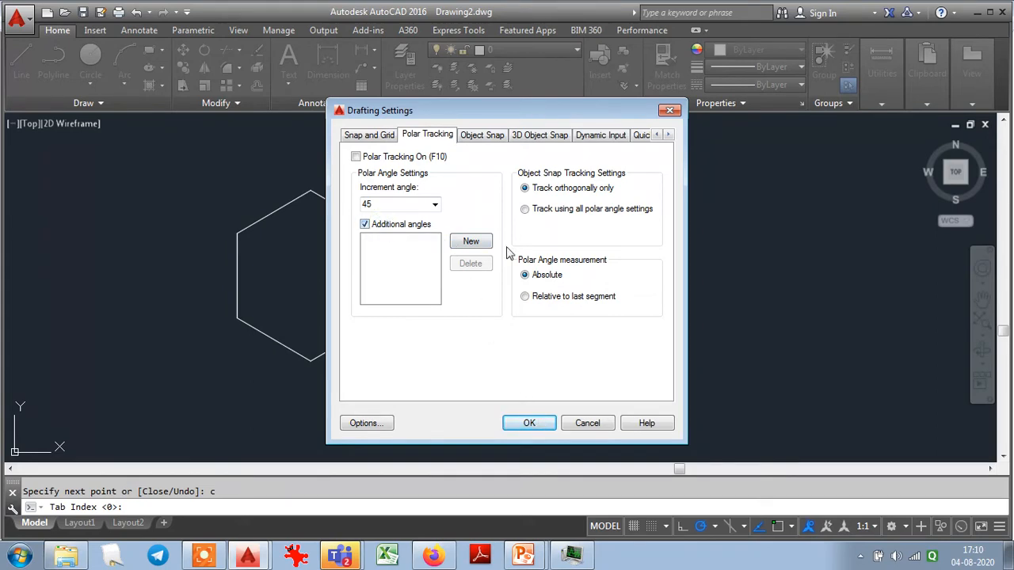
{"action": "left_click", "coordinate": [467, 247]}
{"action": "type", "text": "8"}
{"action": "left_click", "coordinate": [467, 244]}
{"action": "left_click", "coordinate": [407, 282]}
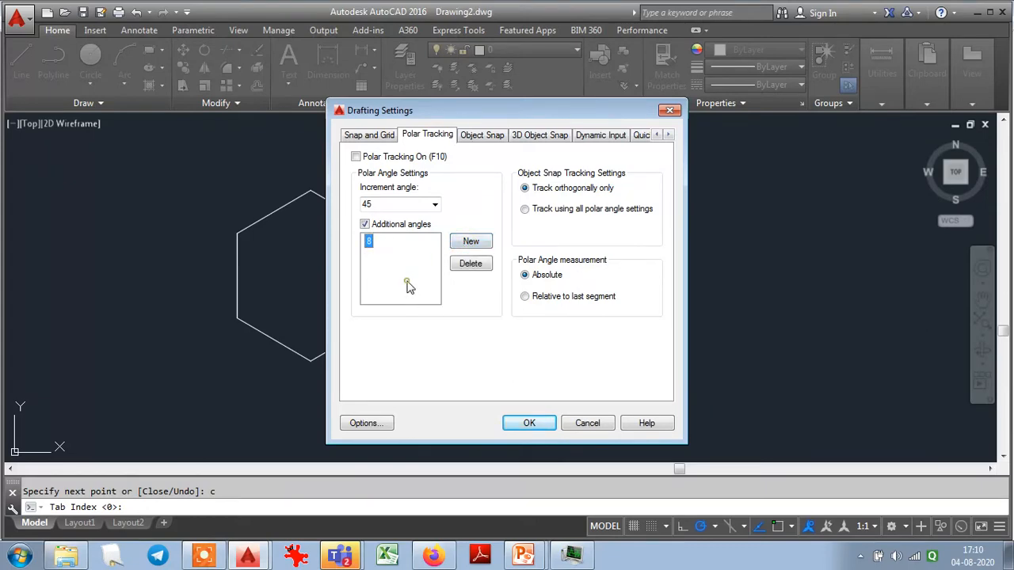
{"action": "left_click", "coordinate": [529, 423]}
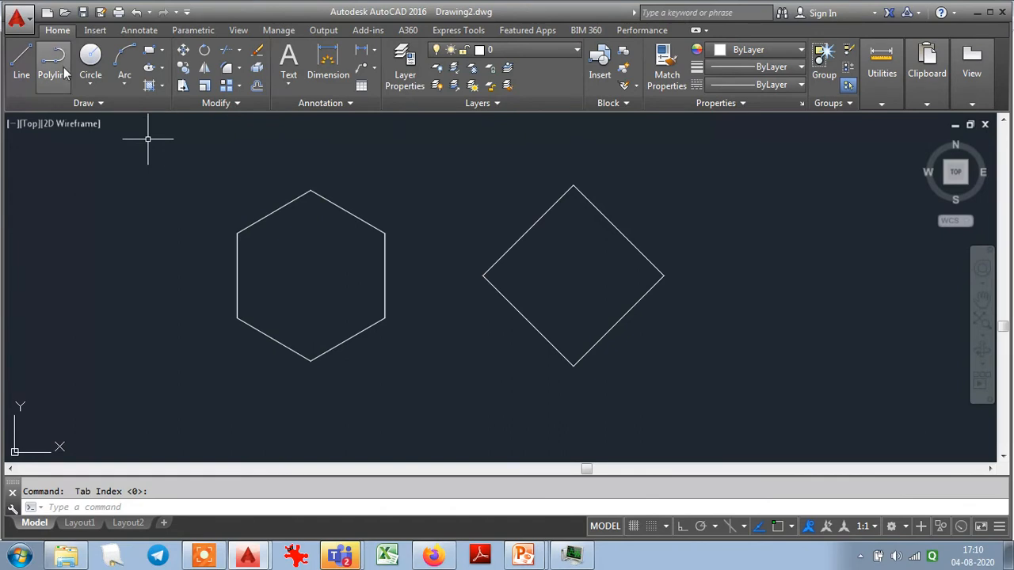
{"action": "left_click", "coordinate": [21, 55]}
{"action": "left_click", "coordinate": [653, 371]}
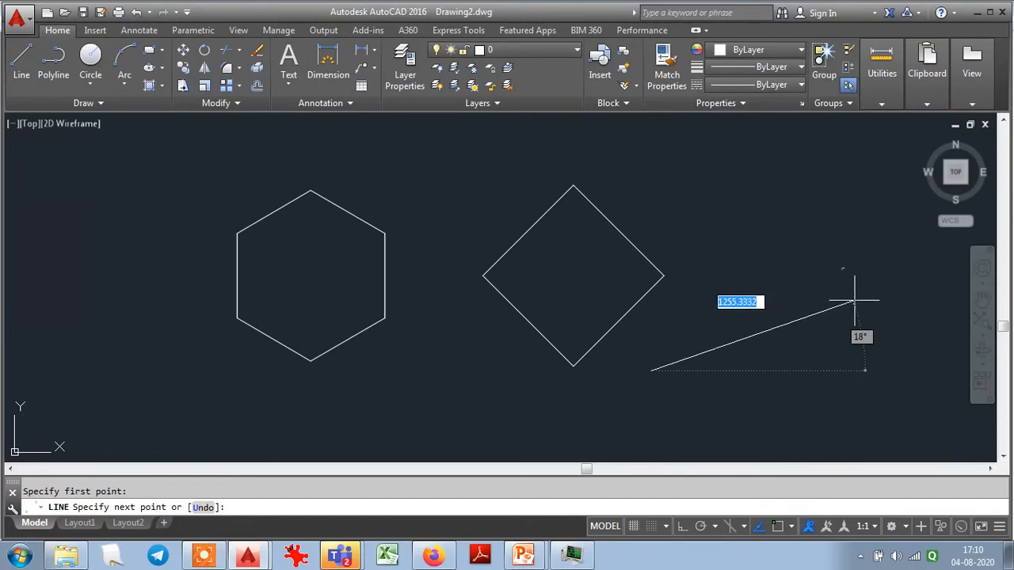
{"action": "key", "text": "Escape"}
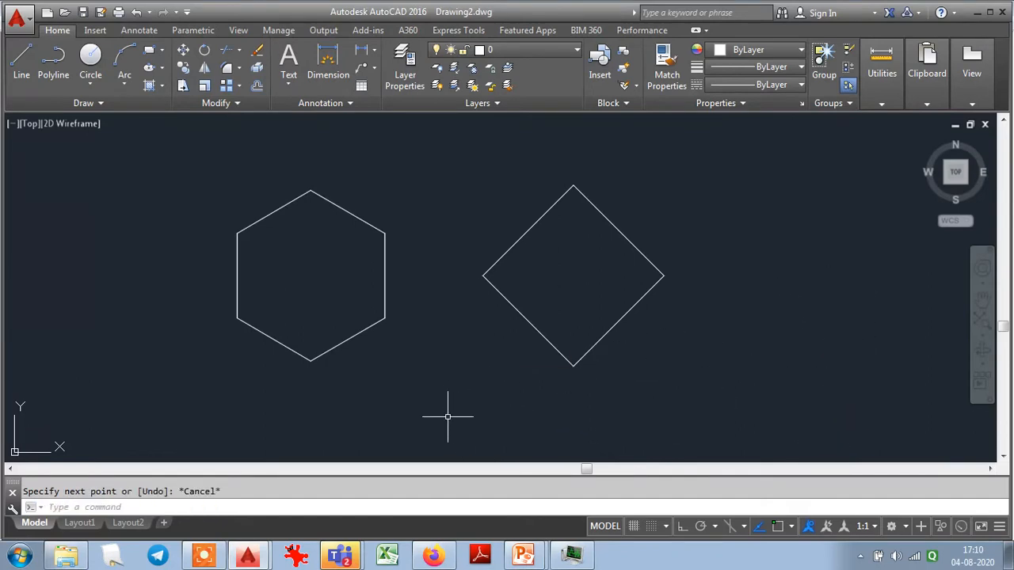
- Turn polar tracking back on in the drafting settings
{"action": "type", "text": "DSE"}
{"action": "key", "text": "Return"}
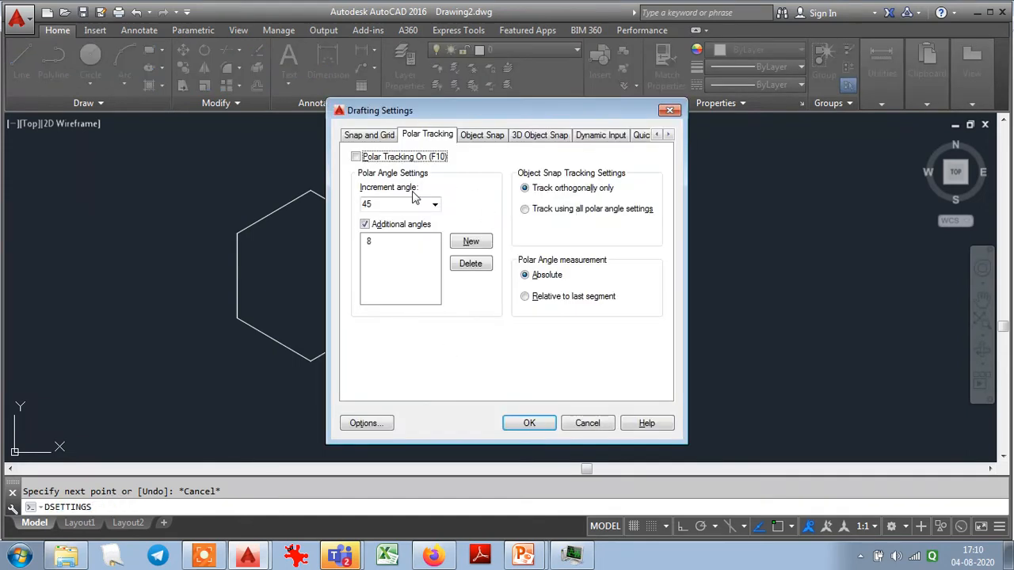
{"action": "left_click", "coordinate": [355, 157]}
{"action": "left_click", "coordinate": [529, 424]}
- Check the additional 8° polar direction with a line preview started beside the diamond, and cancel the line
{"action": "left_click", "coordinate": [21, 57]}
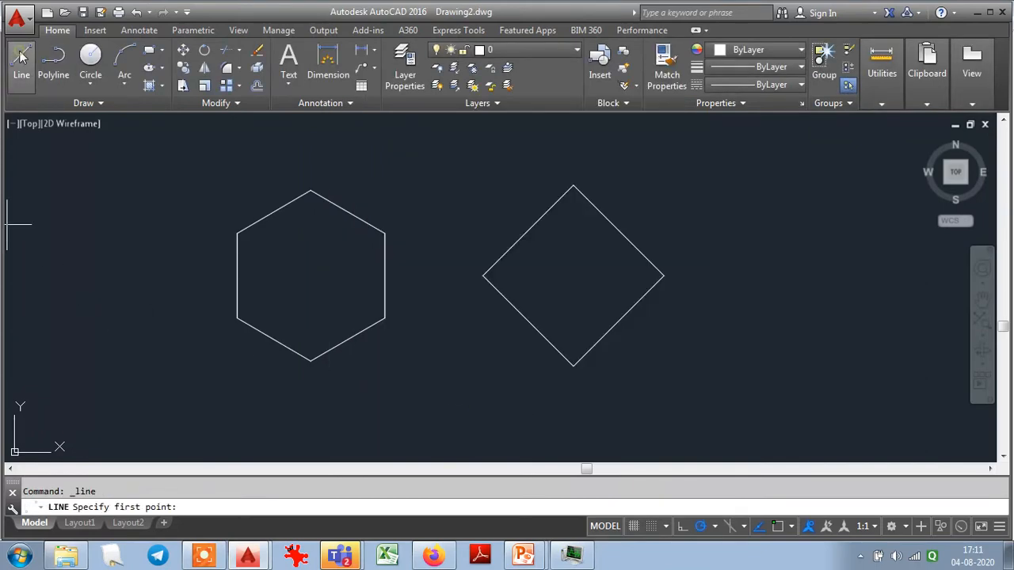
{"action": "left_click", "coordinate": [658, 365]}
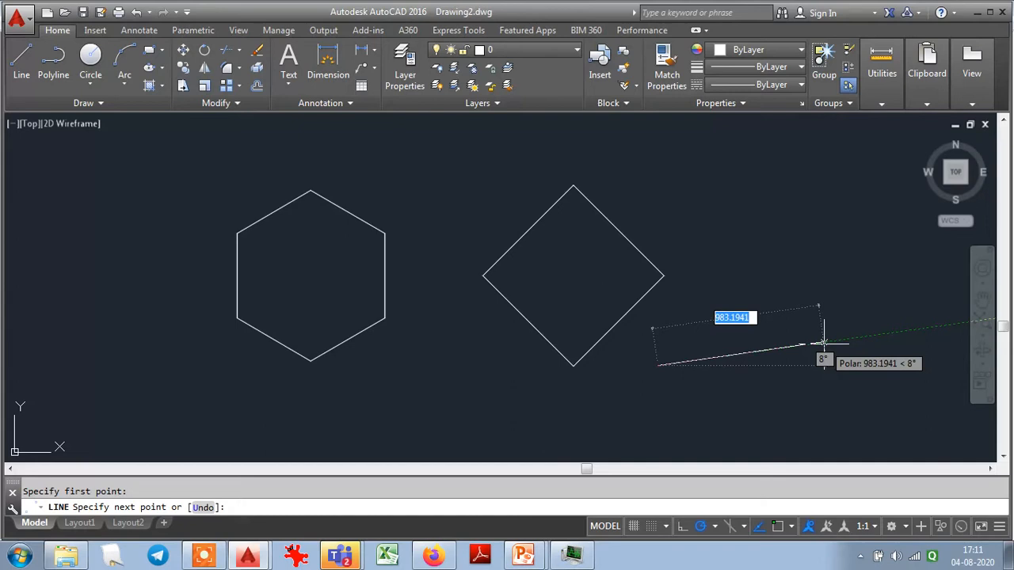
{"action": "key", "text": "Escape"}
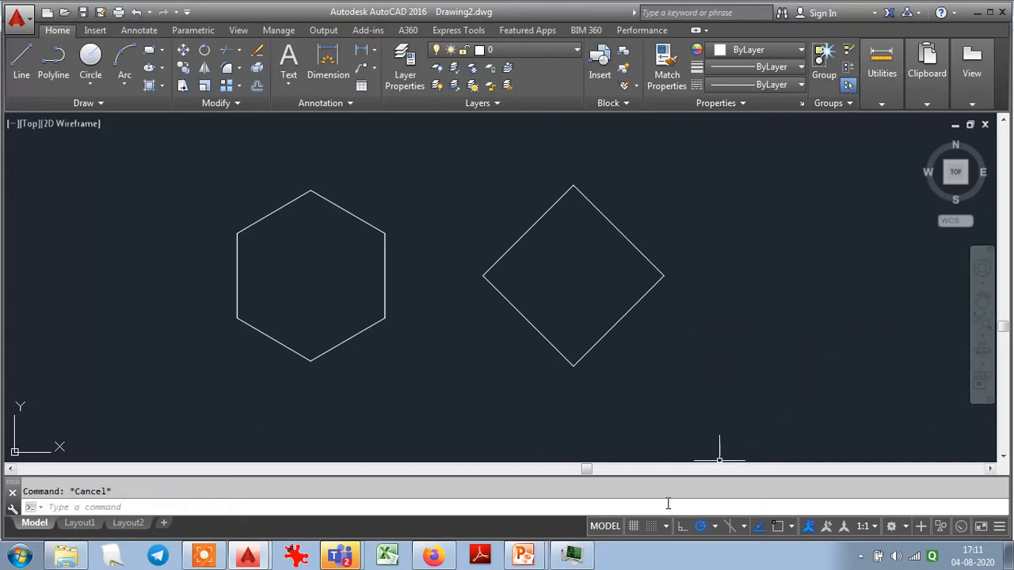
- Delete the additional 8° polar angle in the drafting settings and disable additional angles
{"action": "right_click", "coordinate": [636, 527]}
{"action": "left_click", "coordinate": [643, 505]}
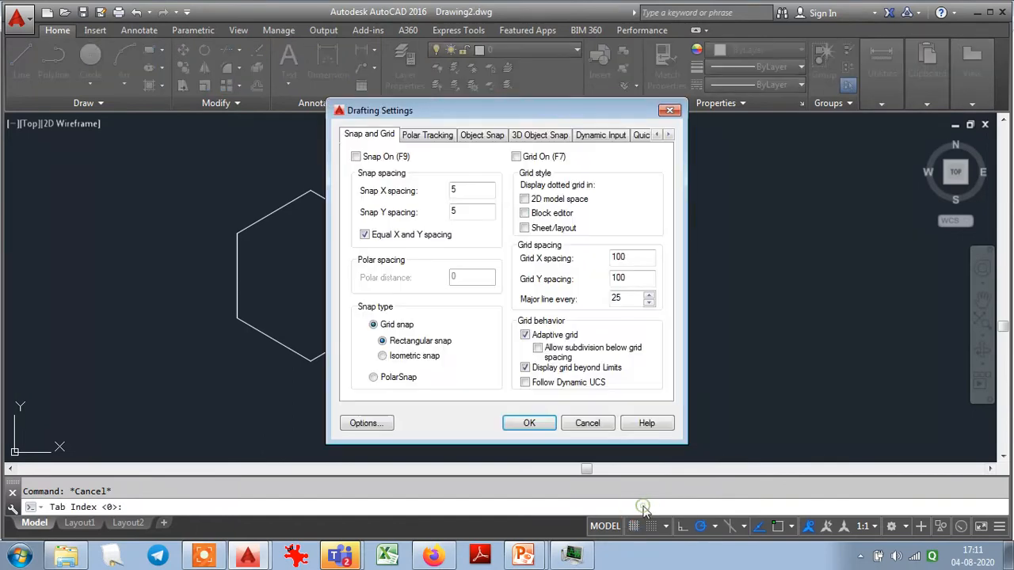
{"action": "left_click", "coordinate": [423, 136]}
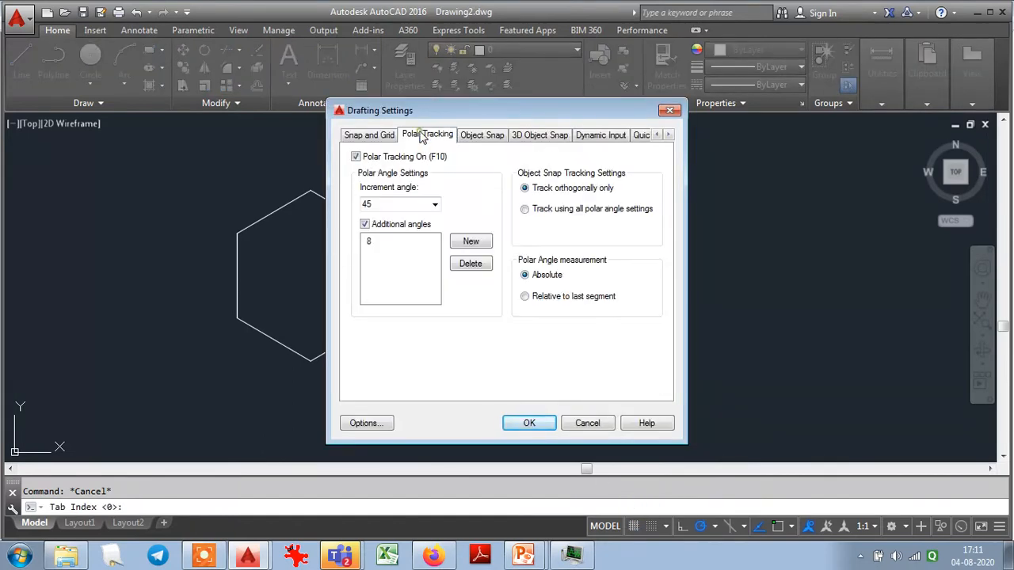
{"action": "left_click", "coordinate": [376, 245]}
{"action": "left_click", "coordinate": [484, 265]}
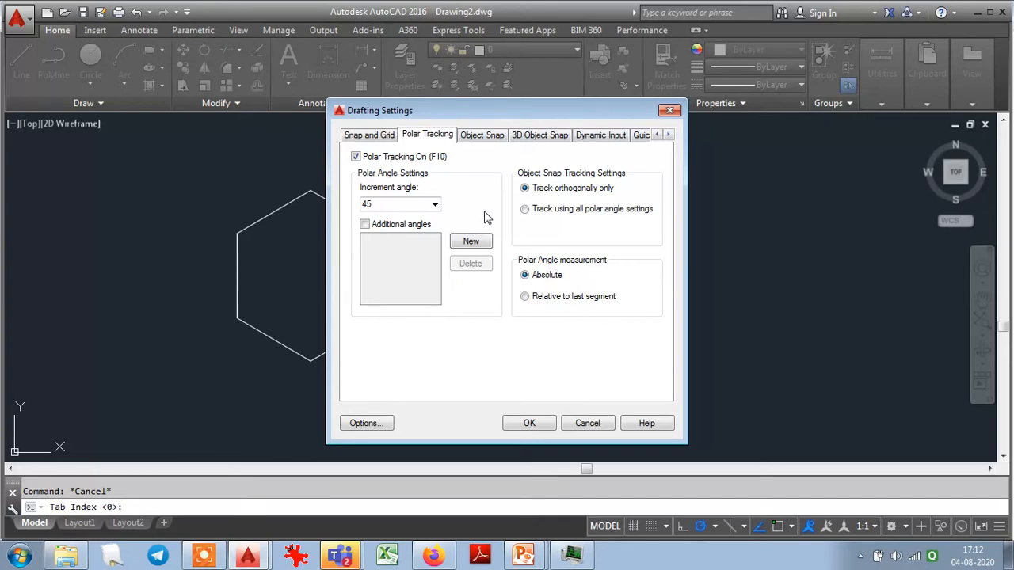
- Look through the 3D object snap, quick properties and selection cycling settings, and turn off object snap tracking
{"action": "left_click", "coordinate": [542, 140]}
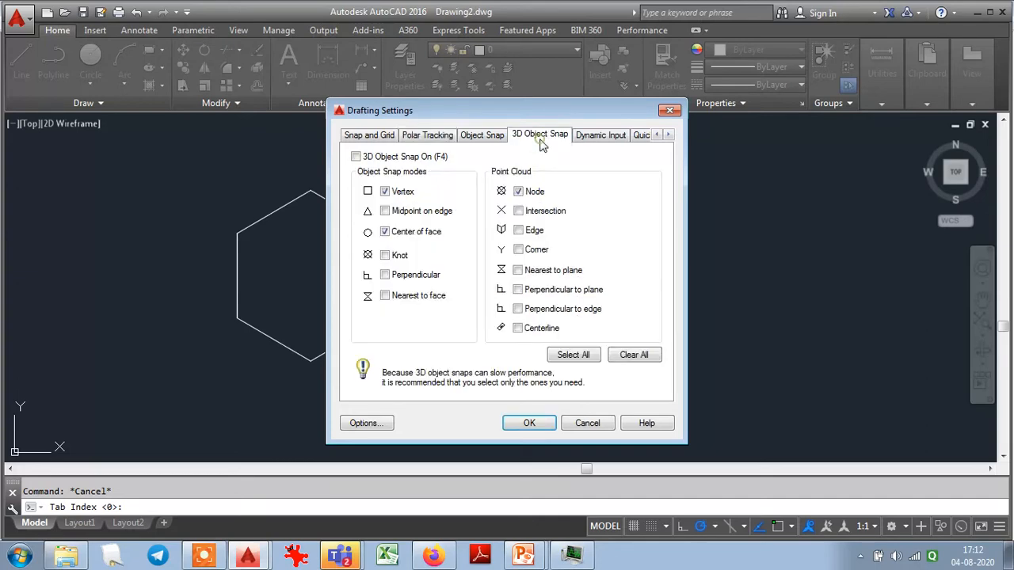
{"action": "left_click", "coordinate": [632, 136]}
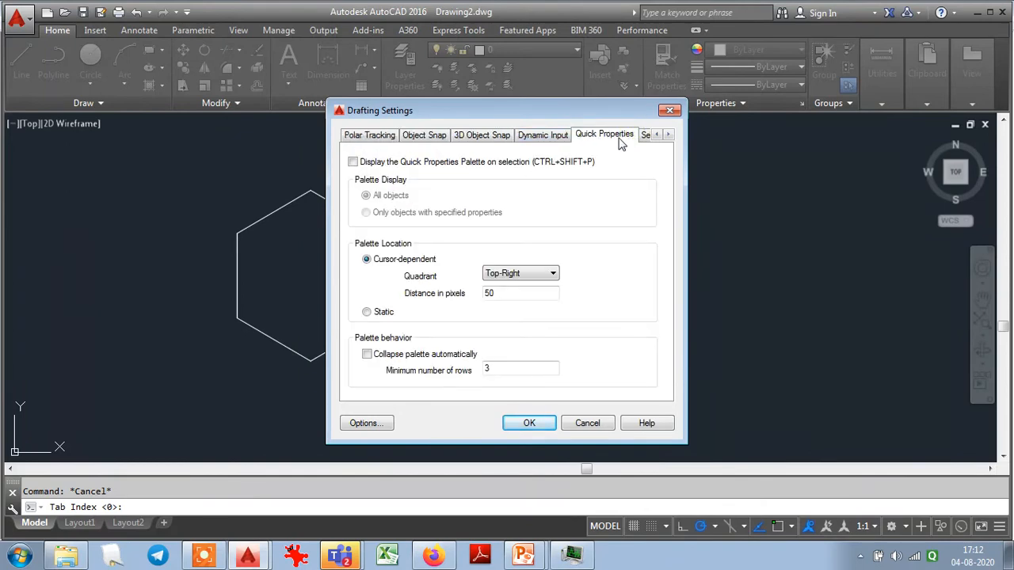
{"action": "left_click", "coordinate": [647, 136]}
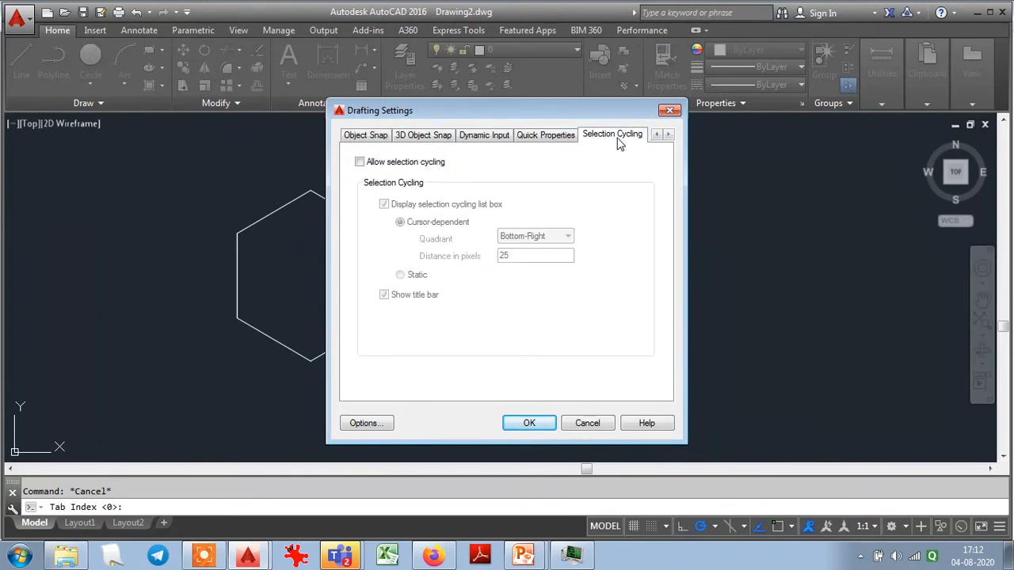
{"action": "left_click", "coordinate": [351, 140]}
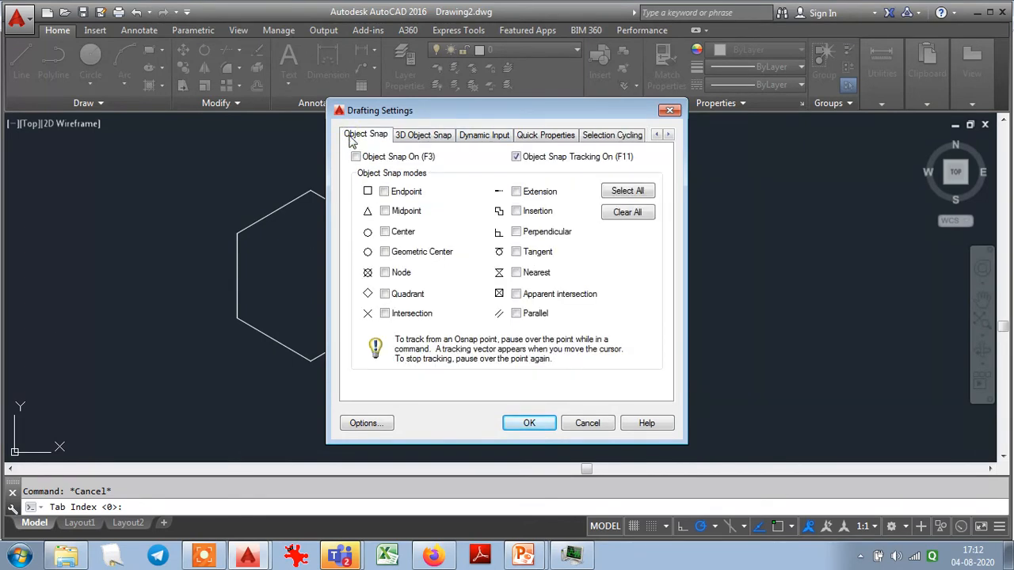
{"action": "left_click", "coordinate": [517, 157]}
{"action": "left_click", "coordinate": [355, 157]}
{"action": "left_click", "coordinate": [543, 422]}
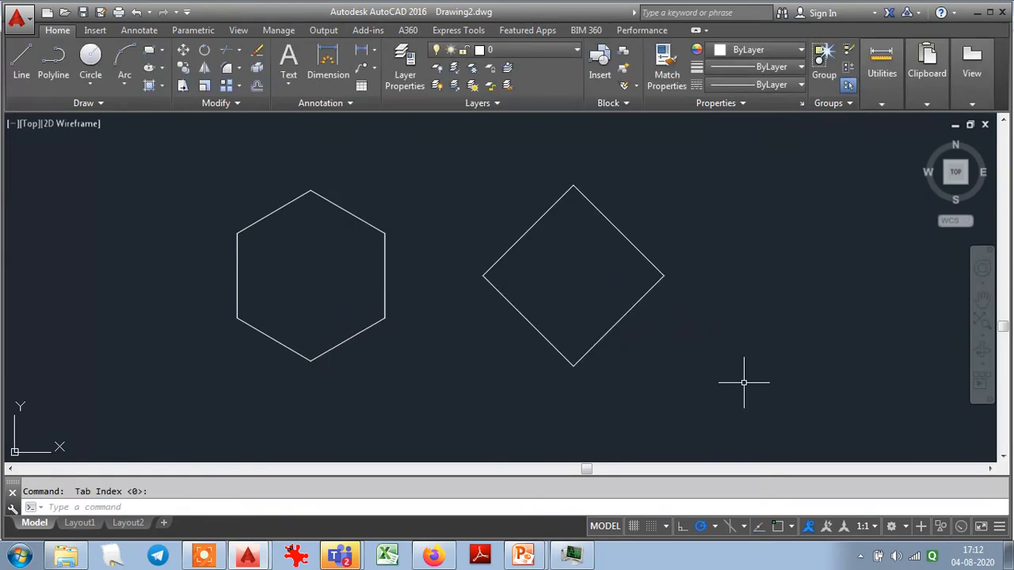
- Turn off polar tracking while a line started below the diamond is in progress, and cancel the line
{"action": "type", "text": "l"}
{"action": "key", "text": "Return"}
{"action": "left_click", "coordinate": [693, 384]}
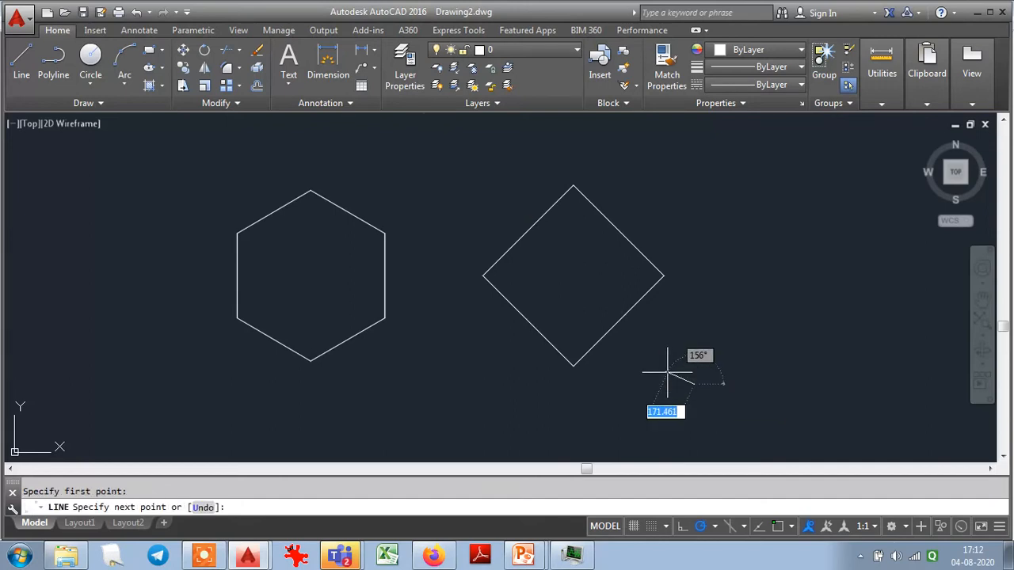
{"action": "right_click", "coordinate": [701, 529]}
{"action": "left_click", "coordinate": [699, 528]}
{"action": "left_click", "coordinate": [699, 528]}
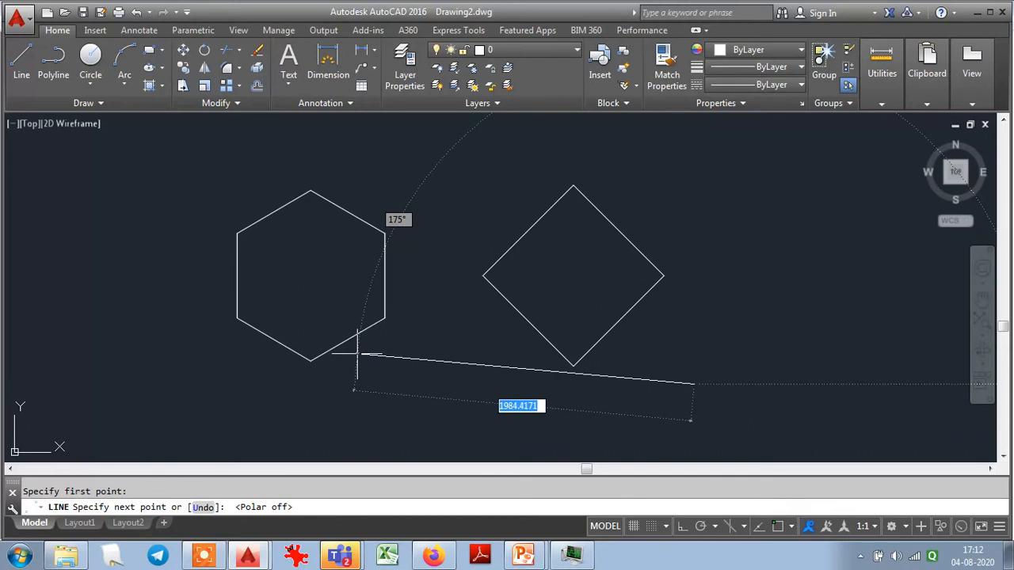
{"action": "key", "text": "Escape"}
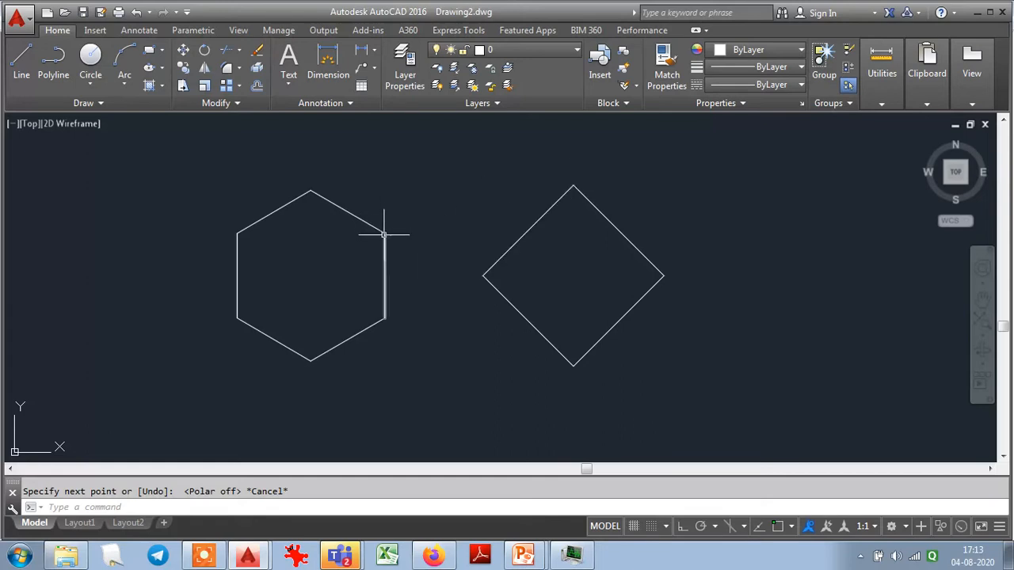
- Draw a line without object snap from the hexagon's upper-right corner to the diamond's top corner, and inspect where it meets the hexagon
{"action": "left_click", "coordinate": [22, 60]}
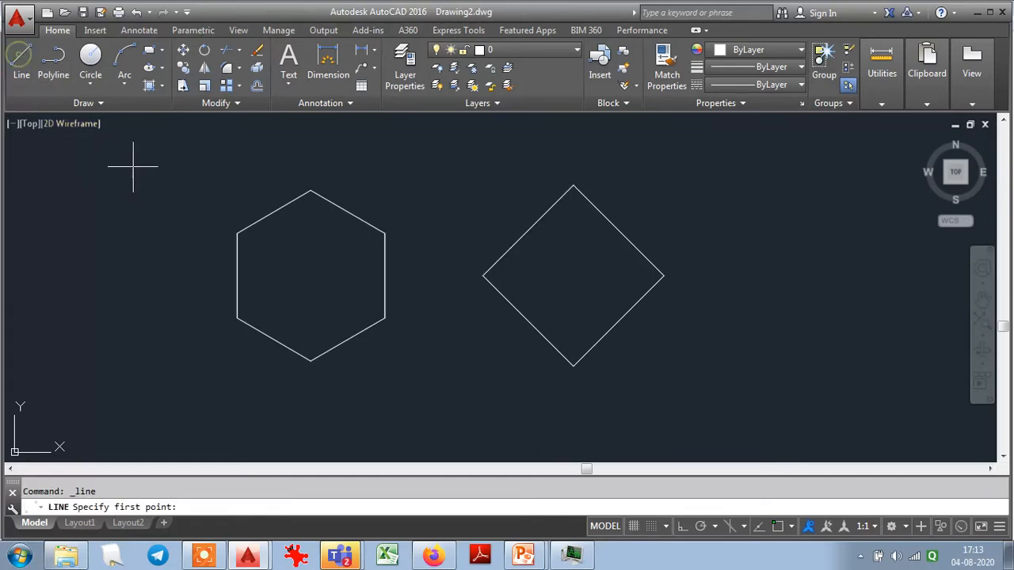
{"action": "left_click", "coordinate": [384, 232]}
{"action": "left_click", "coordinate": [573, 187]}
{"action": "key", "text": "Escape"}
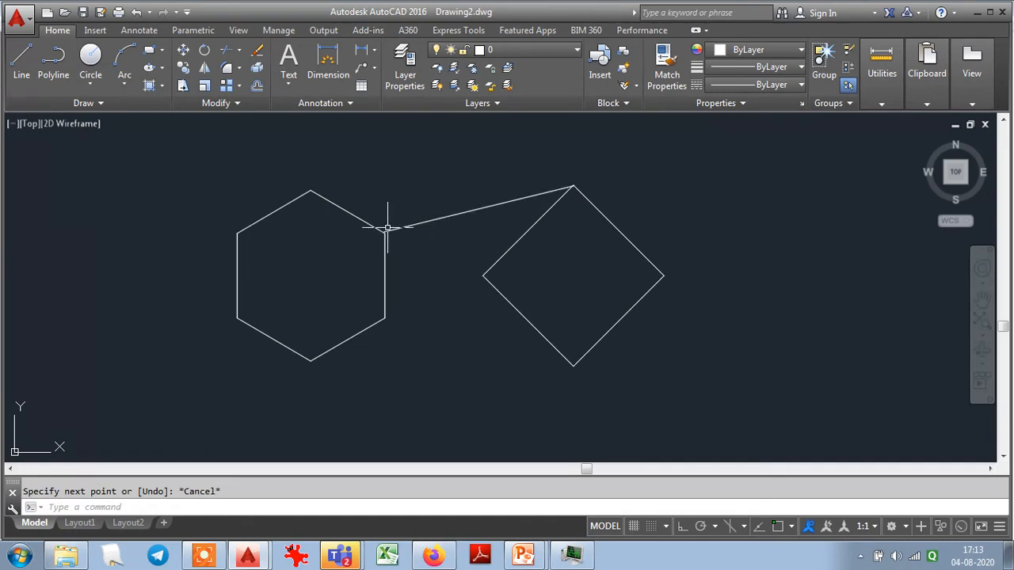
{"action": "scroll", "coordinate": [384, 227], "scroll_direction": "up", "scroll_amount": 5}
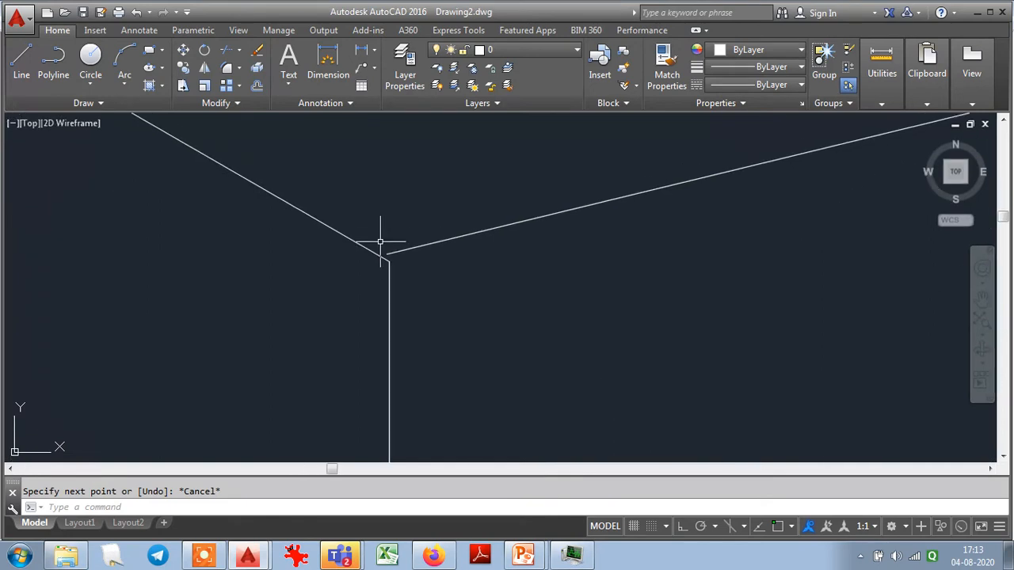
{"action": "scroll", "coordinate": [420, 314], "scroll_direction": "up", "scroll_amount": 3}
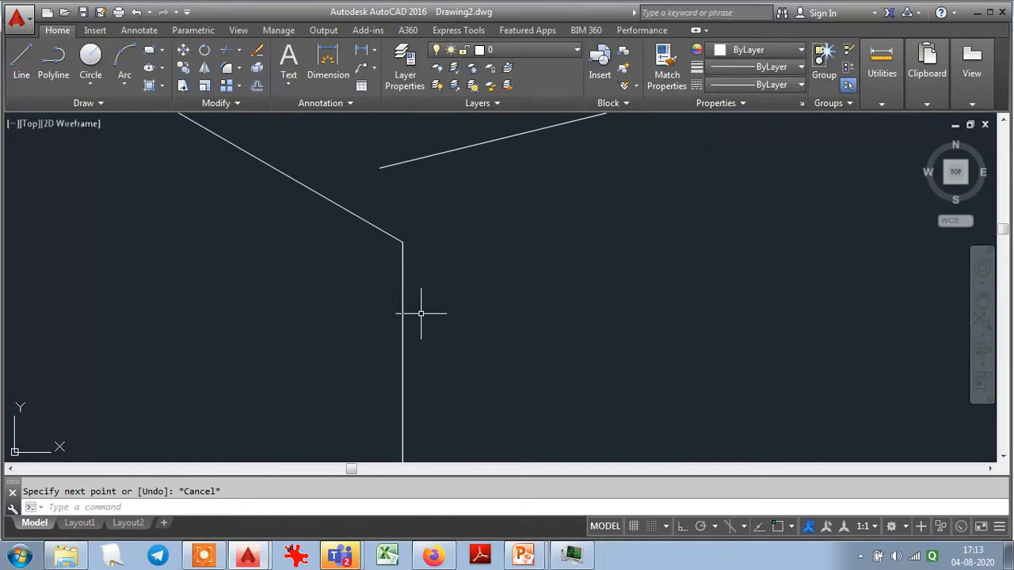
- Inspect both ends of the connecting line, at the hexagon's upper-right corner and at the diamond's top corner, and return to the full drawing view
{"action": "scroll", "coordinate": [420, 314], "scroll_direction": "down", "scroll_amount": 7}
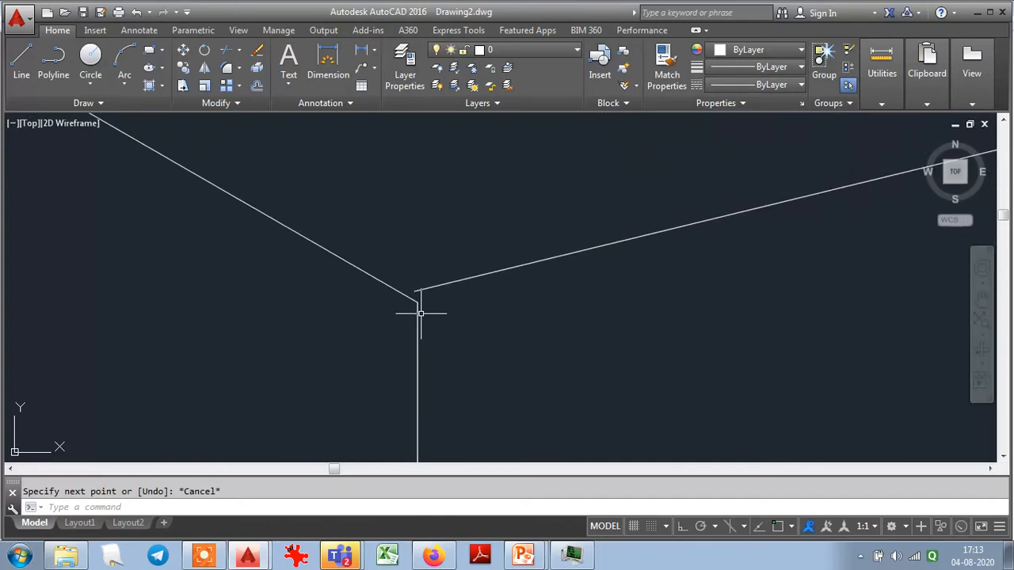
{"action": "left_click", "coordinate": [987, 300]}
{"action": "mouse_move", "coordinate": [880, 256]}
{"action": "left_mouse_down"}
{"action": "mouse_move", "coordinate": [470, 330]}
{"action": "mouse_move", "coordinate": [436, 327]}
{"action": "left_mouse_up"}
{"action": "left_click_drag", "start_coordinate": [737, 234], "coordinate": [371, 320]}
{"action": "left_click_drag", "start_coordinate": [768, 225], "coordinate": [396, 371]}
{"action": "left_click_drag", "start_coordinate": [791, 302], "coordinate": [473, 373]}
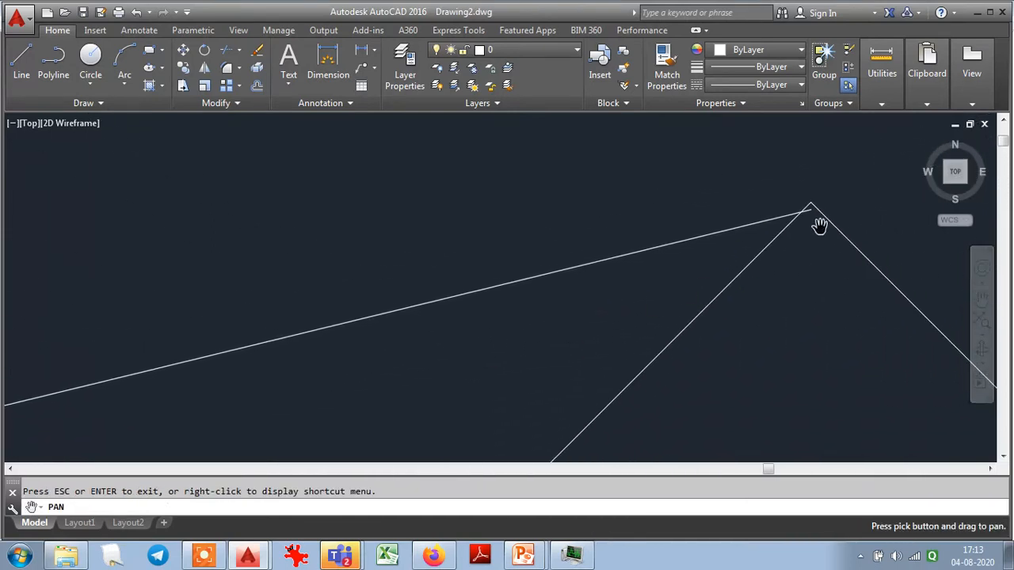
{"action": "scroll", "coordinate": [828, 195], "scroll_direction": "up", "scroll_amount": 8}
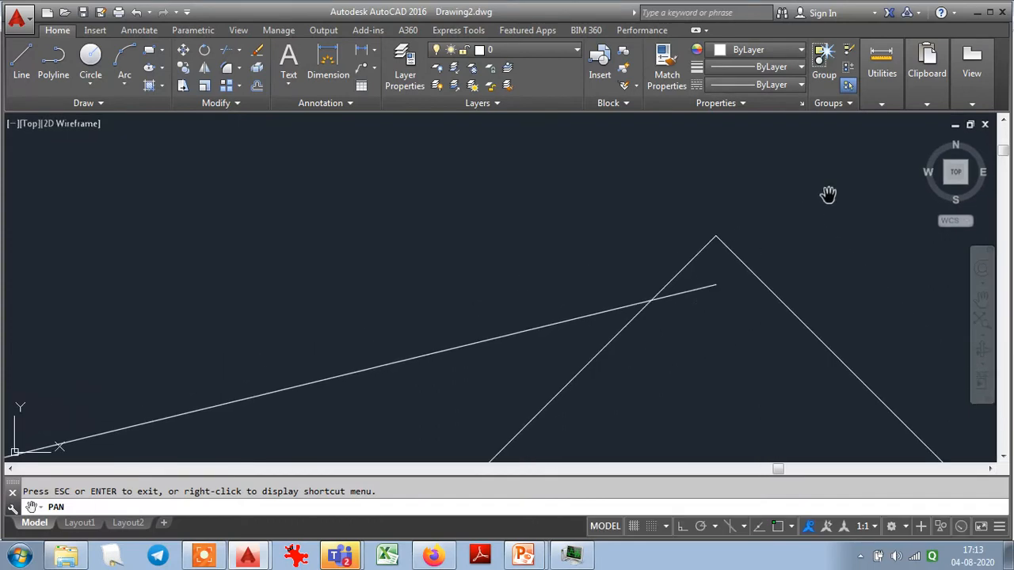
{"action": "key", "text": "Escape"}
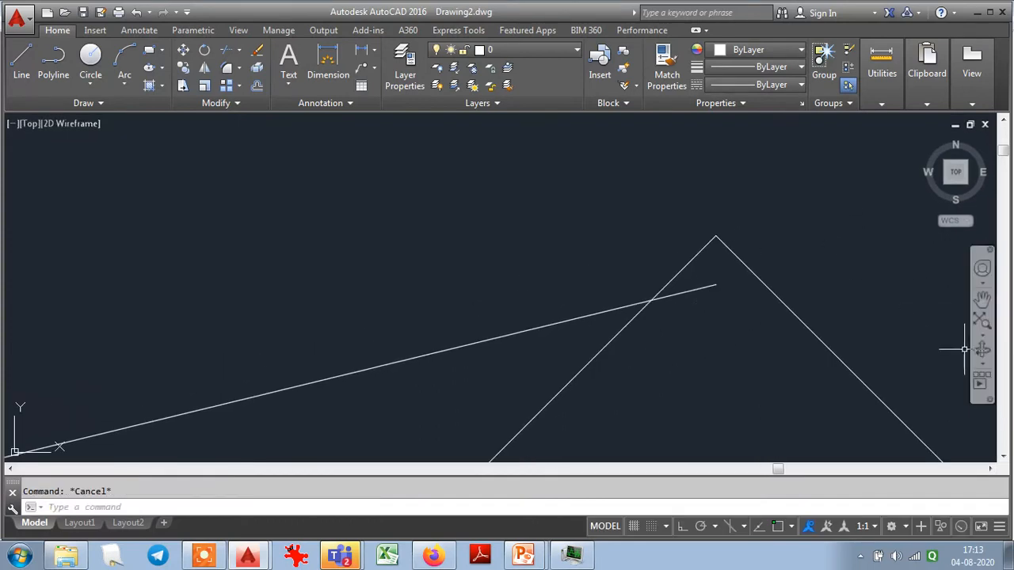
{"action": "left_click", "coordinate": [982, 320]}
{"action": "left_click", "coordinate": [982, 320]}
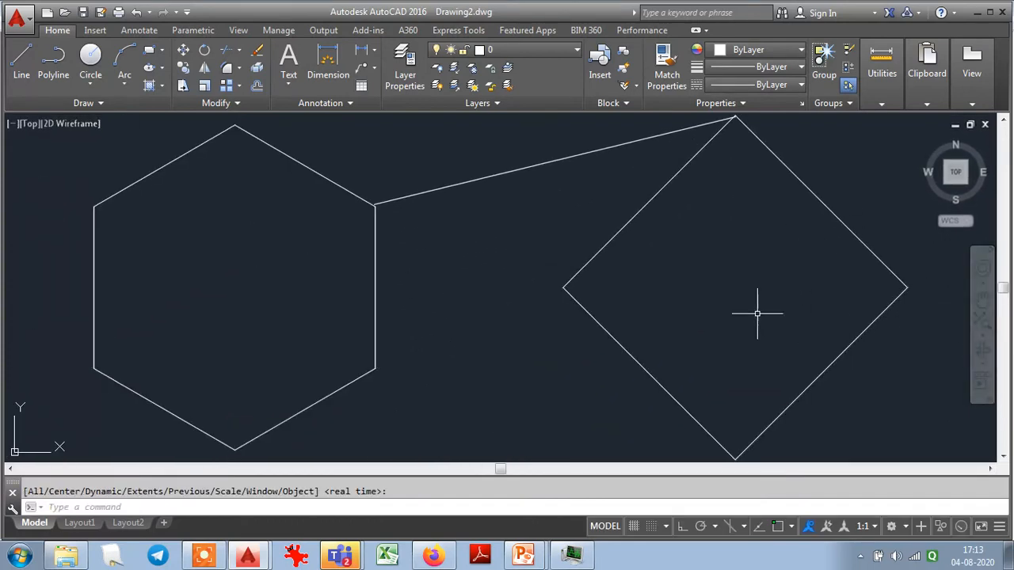
- Erase the connecting line drawn without object snap between the hexagon and the diamond
{"action": "left_click", "coordinate": [521, 194]}
{"action": "left_click", "coordinate": [474, 169]}
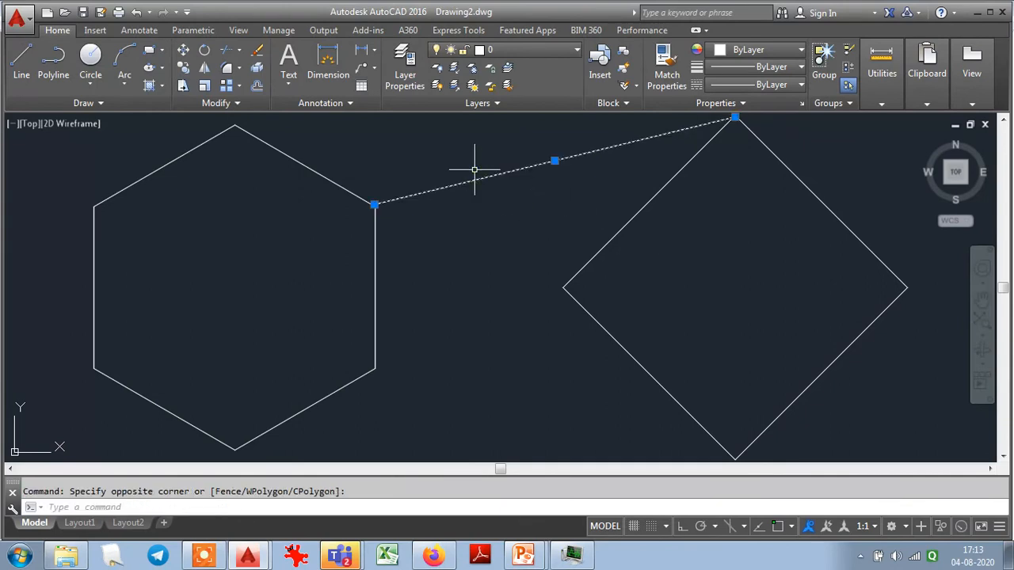
{"action": "key", "text": "Delete"}
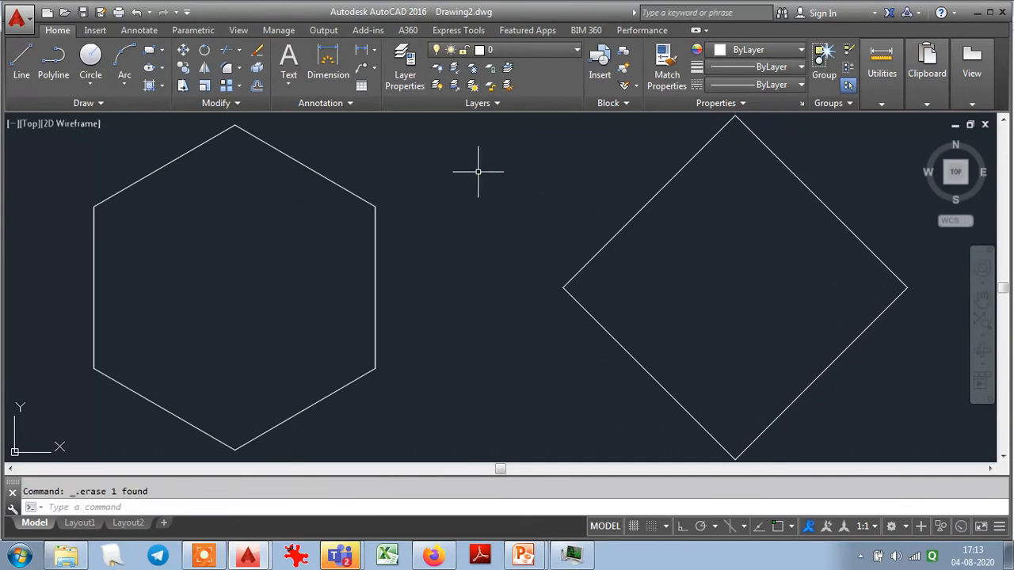
- Enable the Endpoint object snap mode in the drafting settings
{"action": "right_click", "coordinate": [643, 526]}
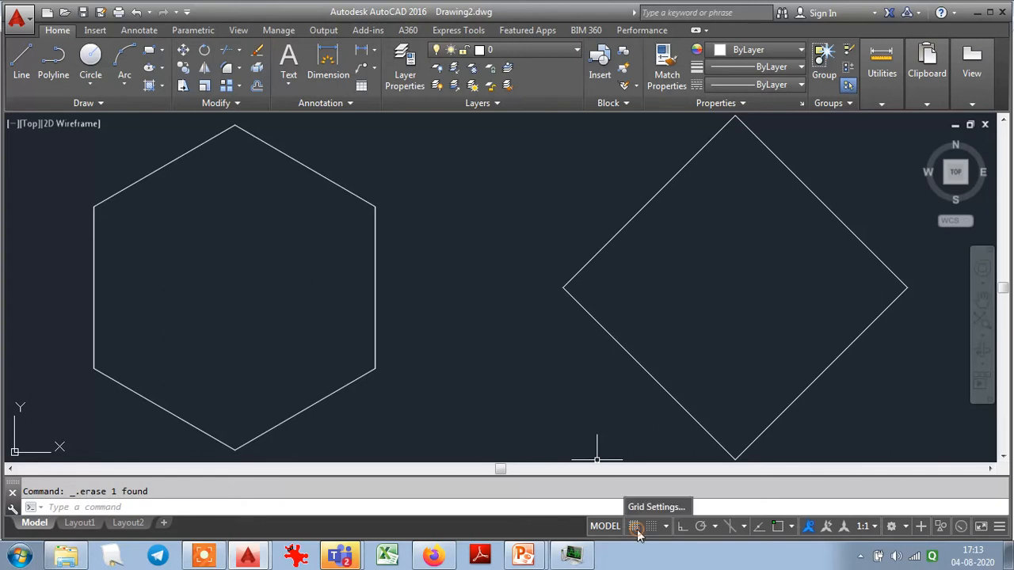
{"action": "left_click", "coordinate": [648, 509]}
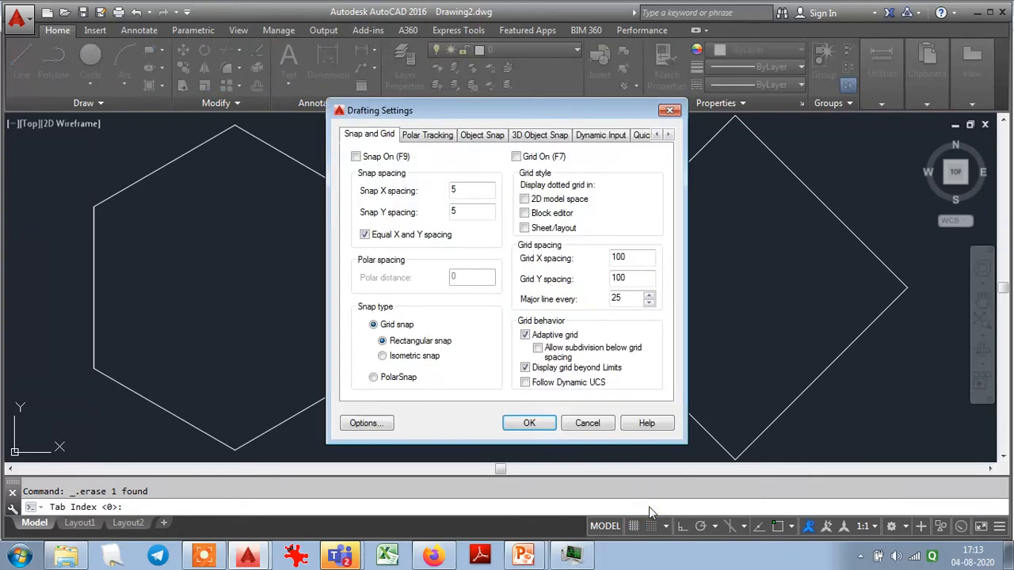
{"action": "left_click", "coordinate": [471, 136]}
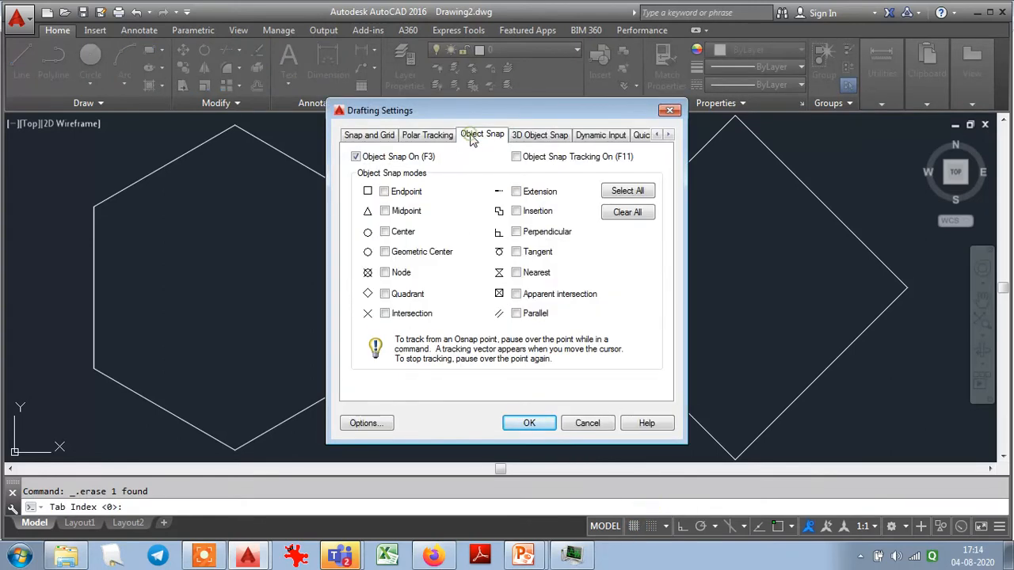
{"action": "left_click", "coordinate": [384, 192]}
{"action": "left_click", "coordinate": [524, 424]}
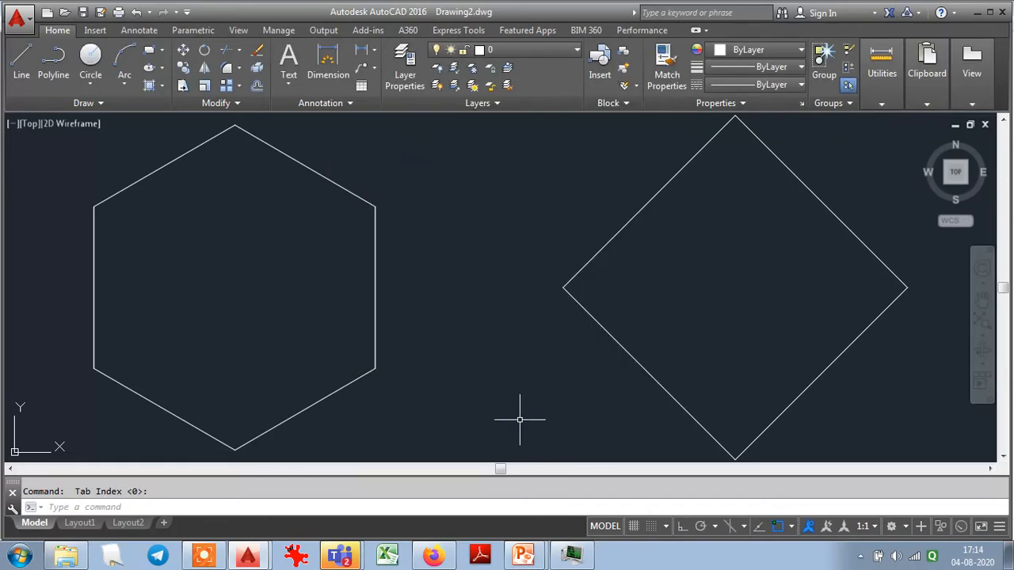
- Draw a line with endpoint snap from the hexagon's upper-right corner to the diamond's top corner, and inspect the joint at the hexagon
{"action": "left_click", "coordinate": [24, 68]}
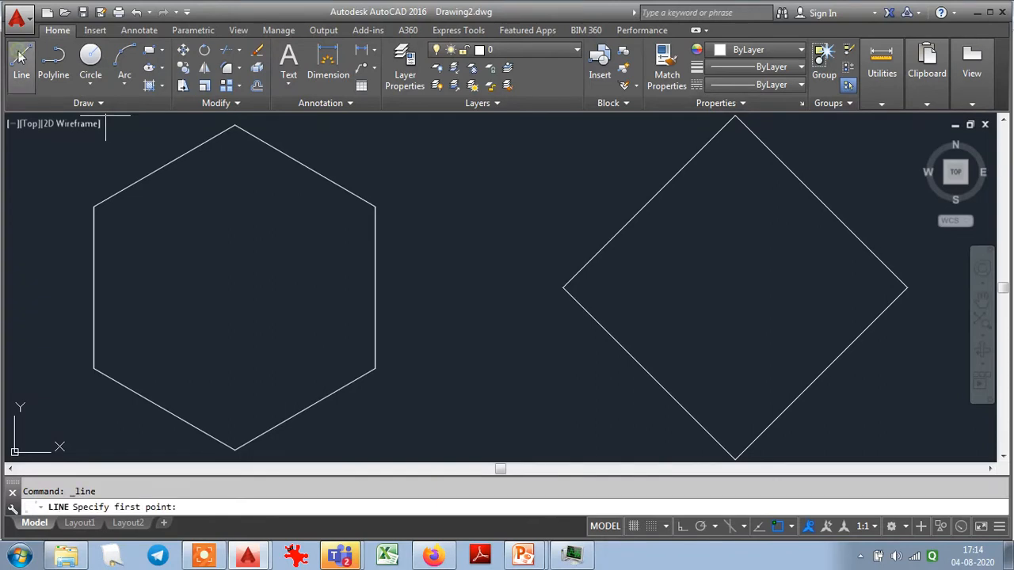
{"action": "left_click", "coordinate": [365, 210]}
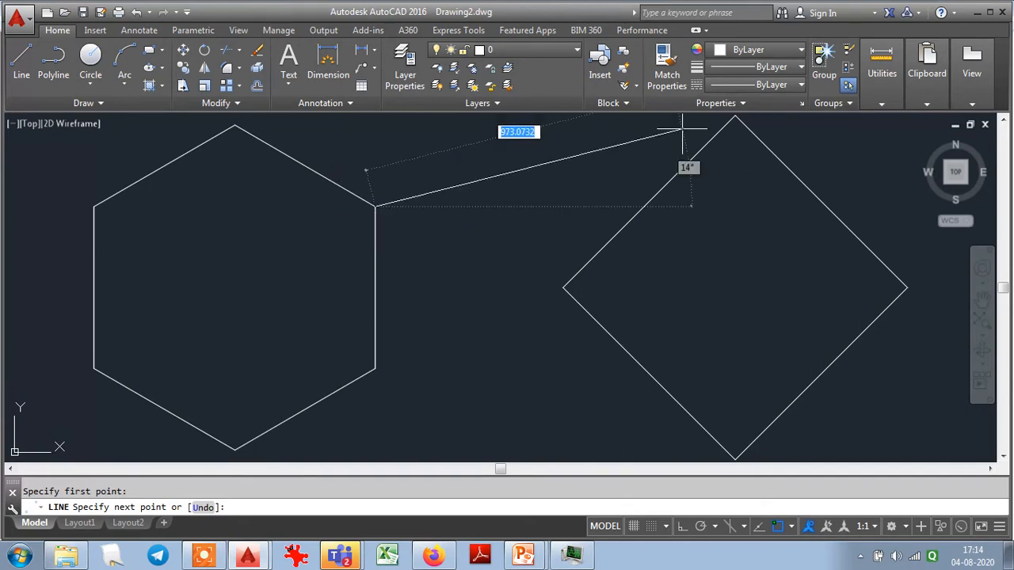
{"action": "left_click", "coordinate": [730, 120]}
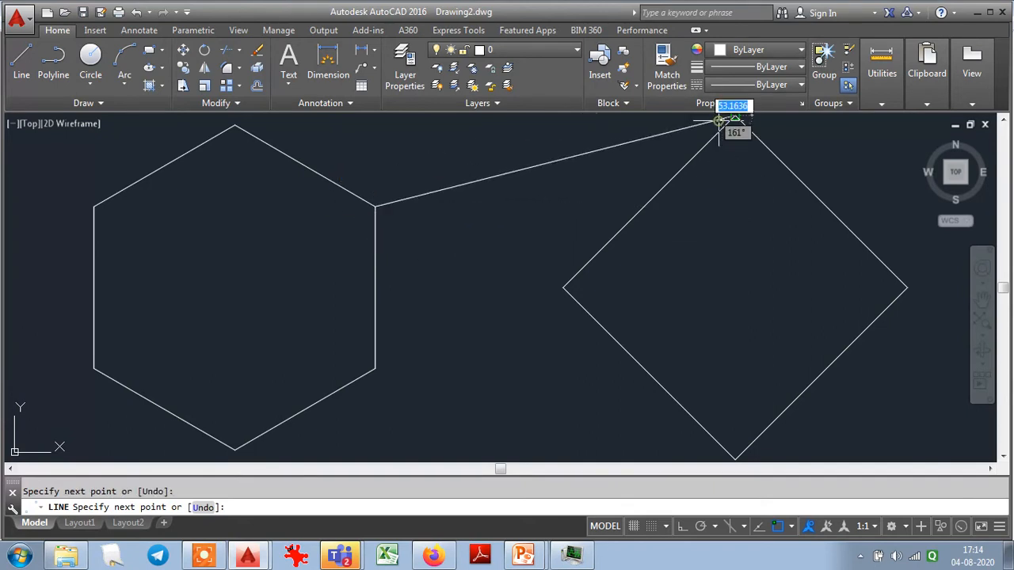
{"action": "key", "text": "Escape"}
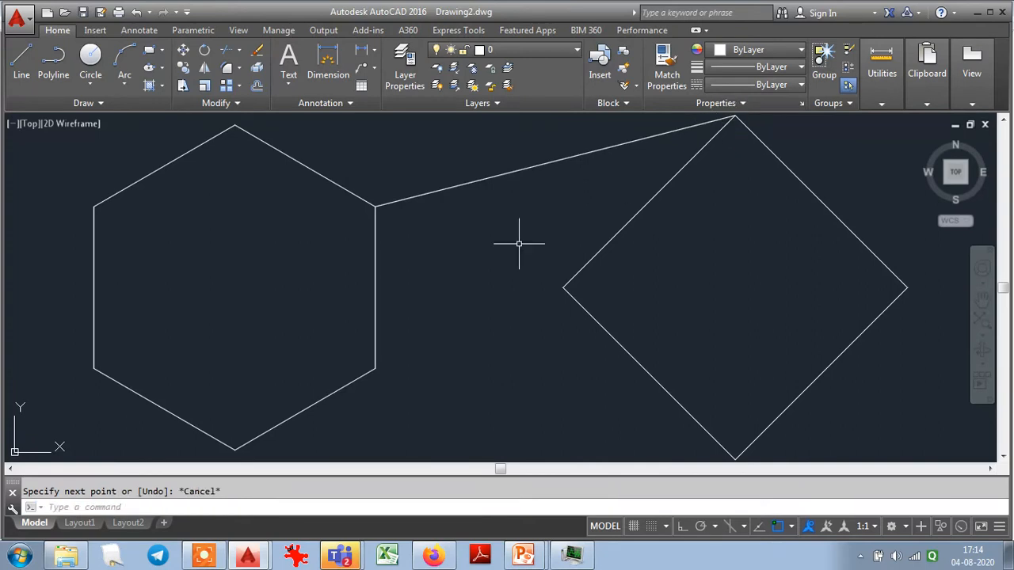
{"action": "scroll", "coordinate": [369, 203], "scroll_direction": "up", "scroll_amount": 5}
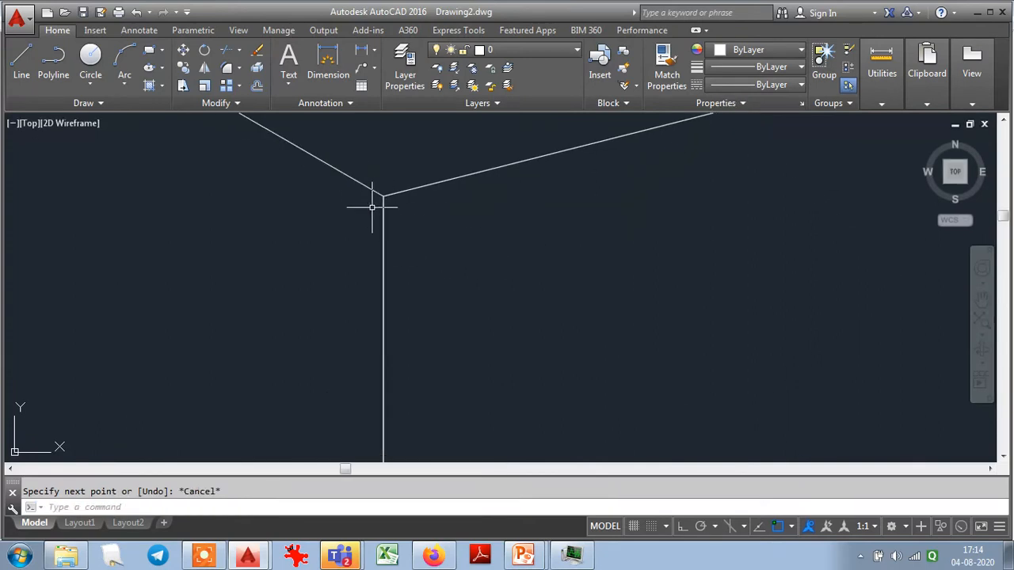
{"action": "scroll", "coordinate": [384, 405], "scroll_direction": "up", "scroll_amount": 6}
{"action": "scroll", "coordinate": [395, 268], "scroll_direction": "up", "scroll_amount": 5}
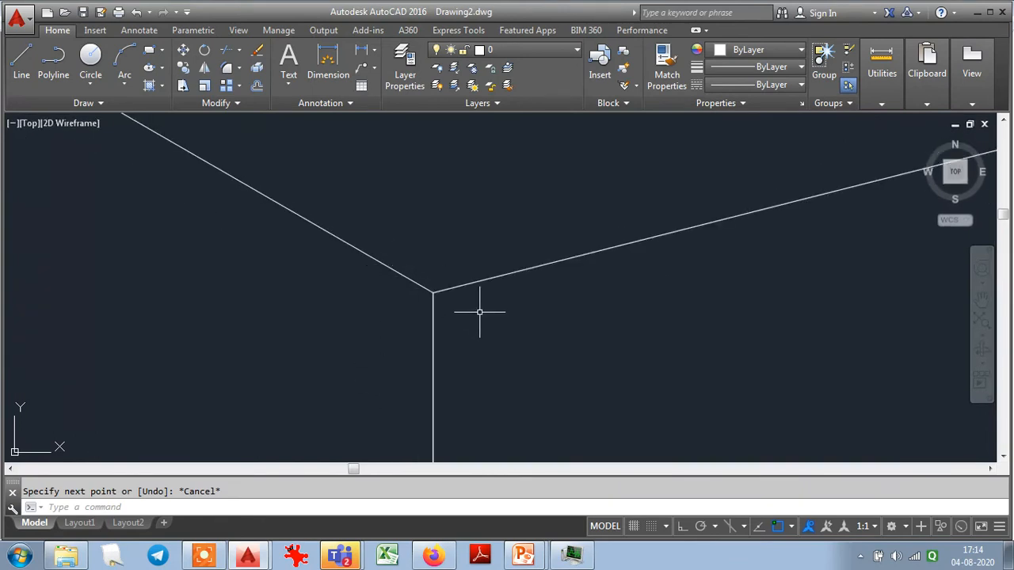
{"action": "left_click", "coordinate": [981, 320]}
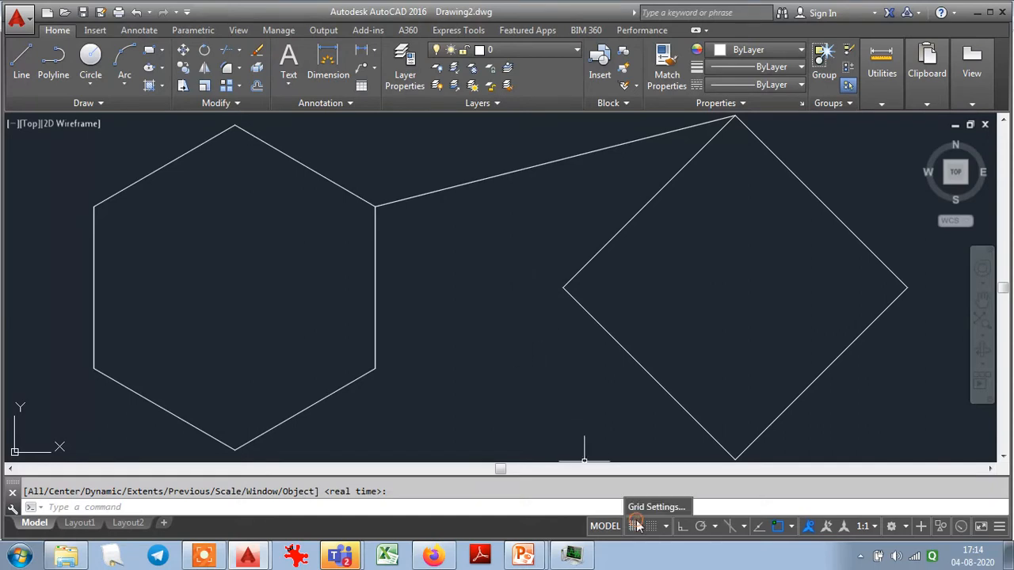
- Enable the Midpoint object snap mode alongside Endpoint in the drafting settings
{"action": "left_click", "coordinate": [653, 507]}
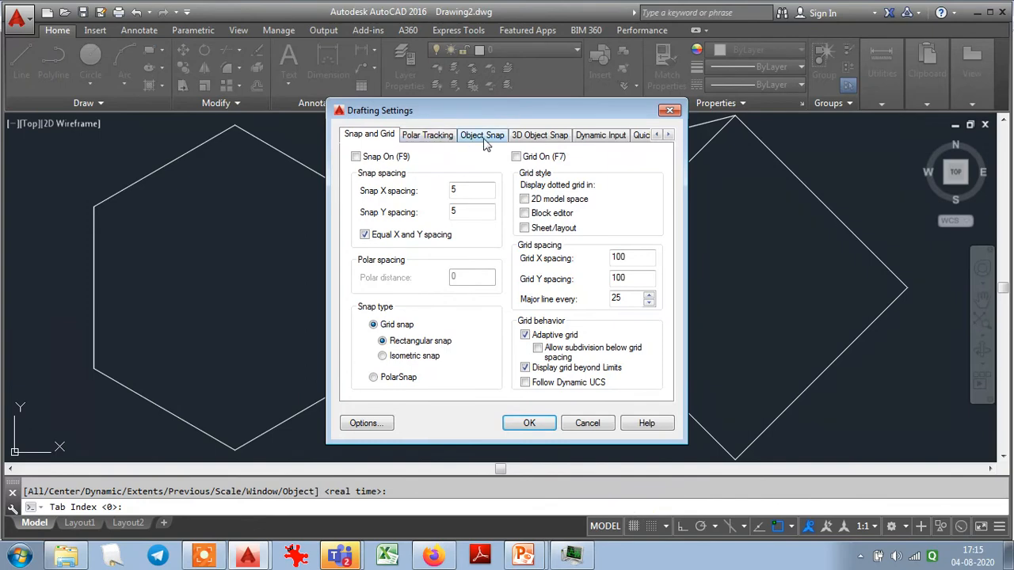
{"action": "left_click", "coordinate": [481, 135]}
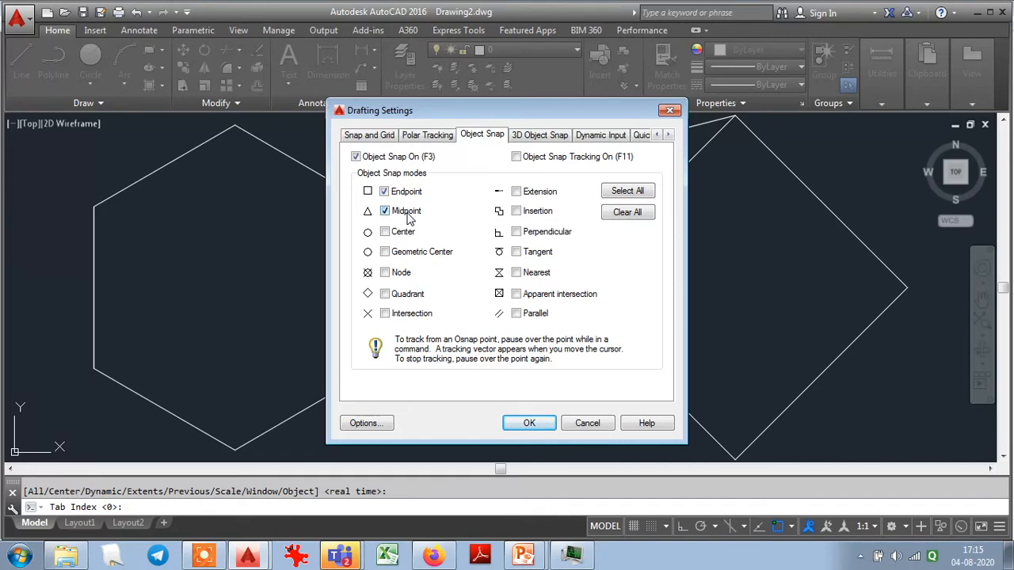
{"action": "left_click", "coordinate": [530, 423]}
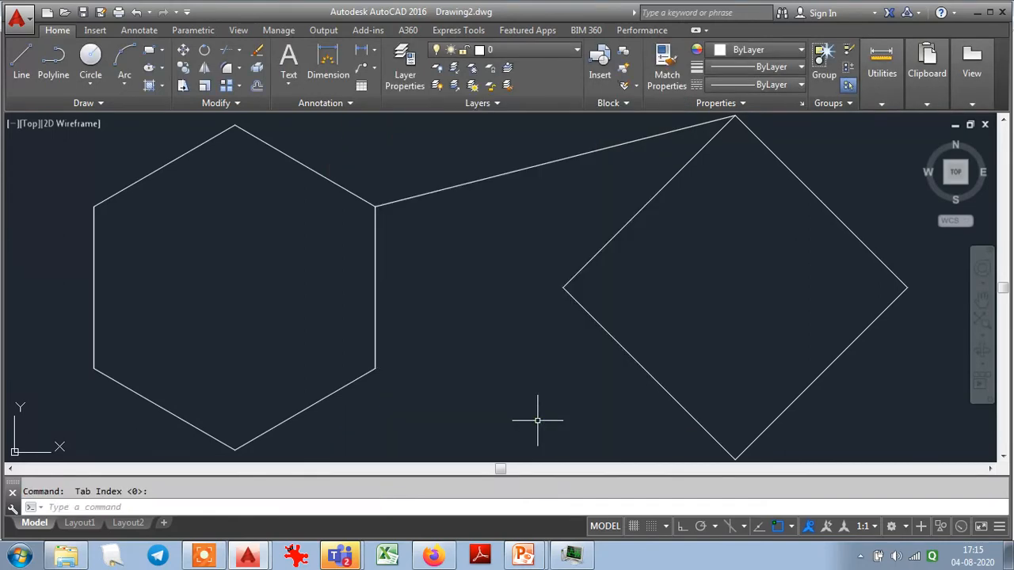
- Erase the endpoint-snapped line connecting the hexagon and the diamond
{"action": "left_click", "coordinate": [514, 219]}
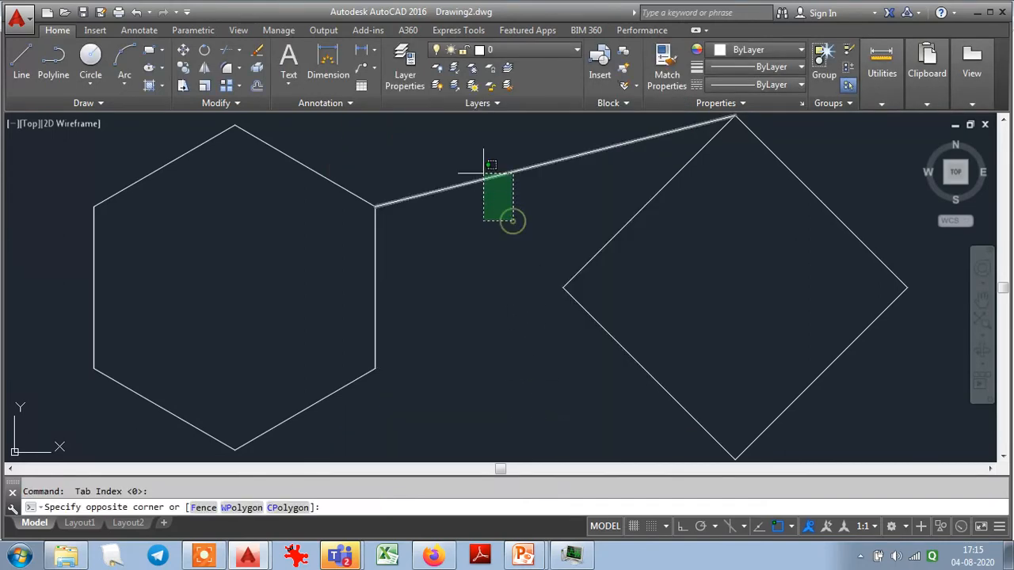
{"action": "left_click", "coordinate": [482, 171]}
{"action": "key", "text": "Delete"}
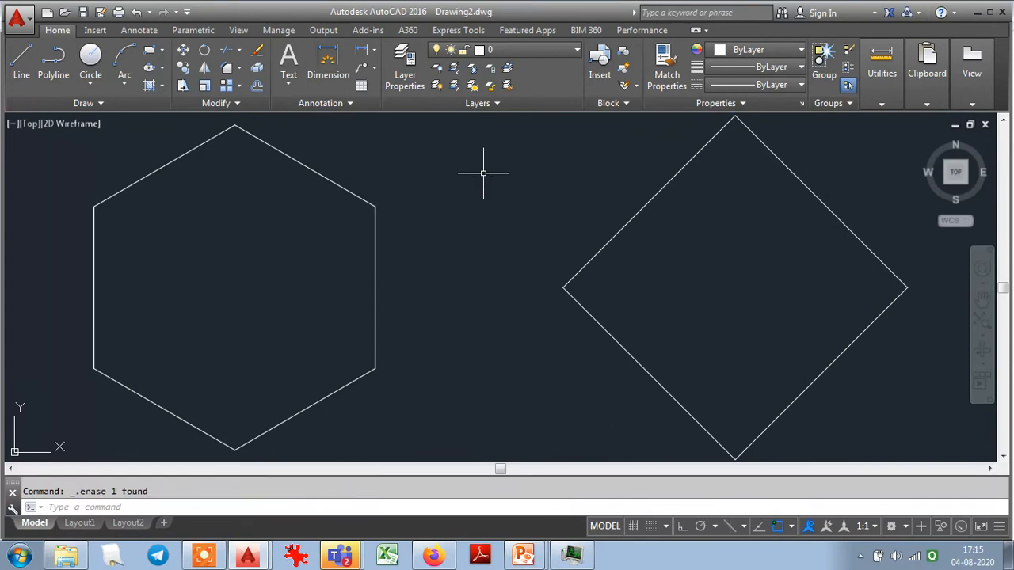
- Draw a closed square inside the diamond with the Line command, snapping its corners to the midpoints of the diamond's four sides
{"action": "left_click", "coordinate": [21, 57]}
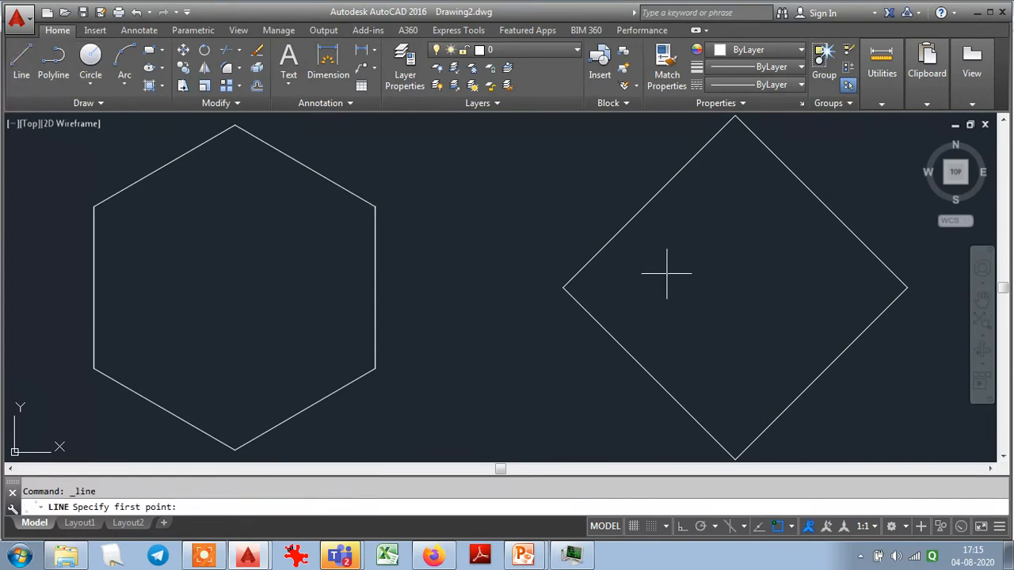
{"action": "left_click", "coordinate": [656, 202]}
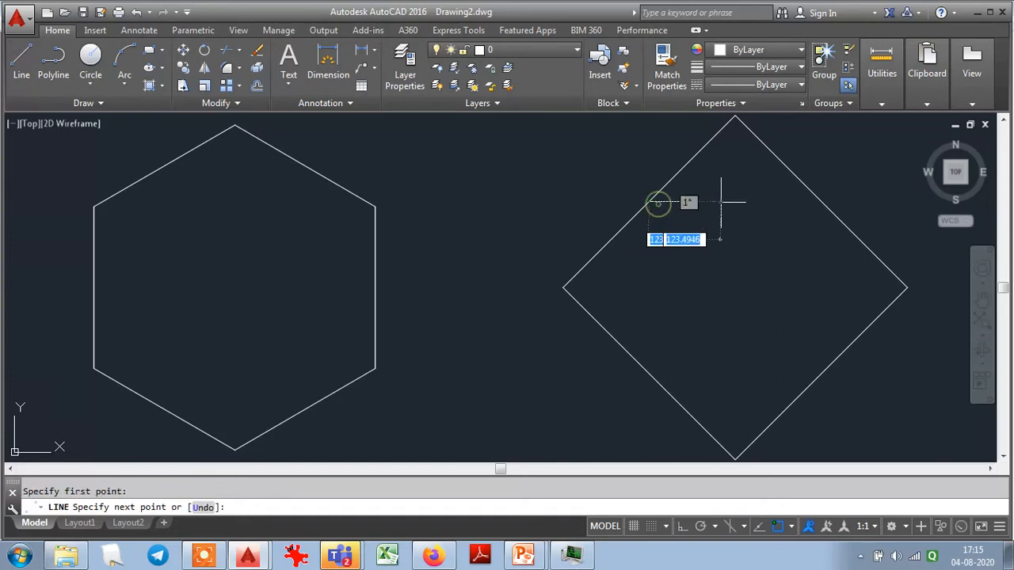
{"action": "left_click", "coordinate": [821, 200]}
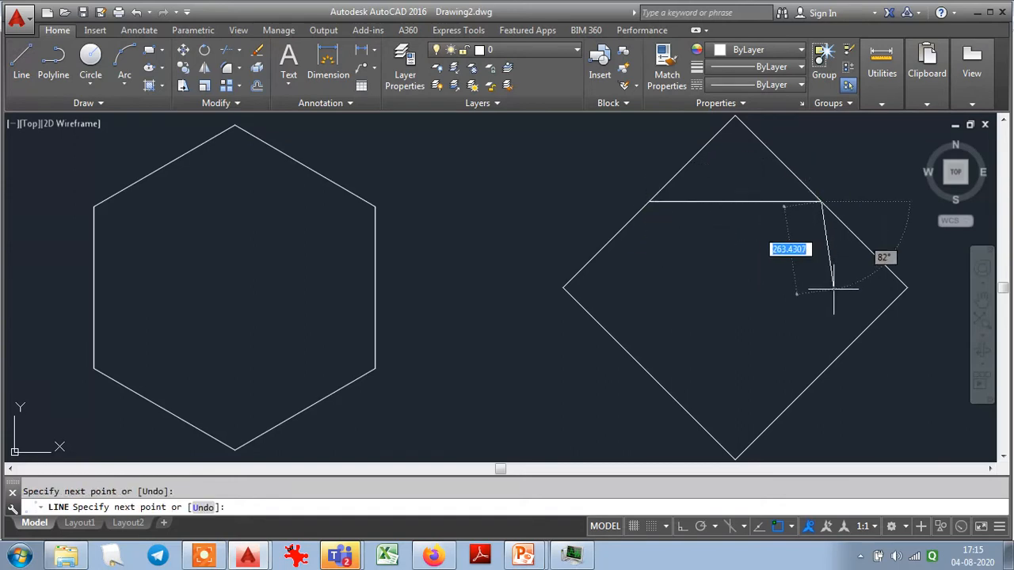
{"action": "left_click", "coordinate": [821, 372]}
{"action": "left_click", "coordinate": [647, 372]}
{"action": "type", "text": "c"}
{"action": "key", "text": "Return"}
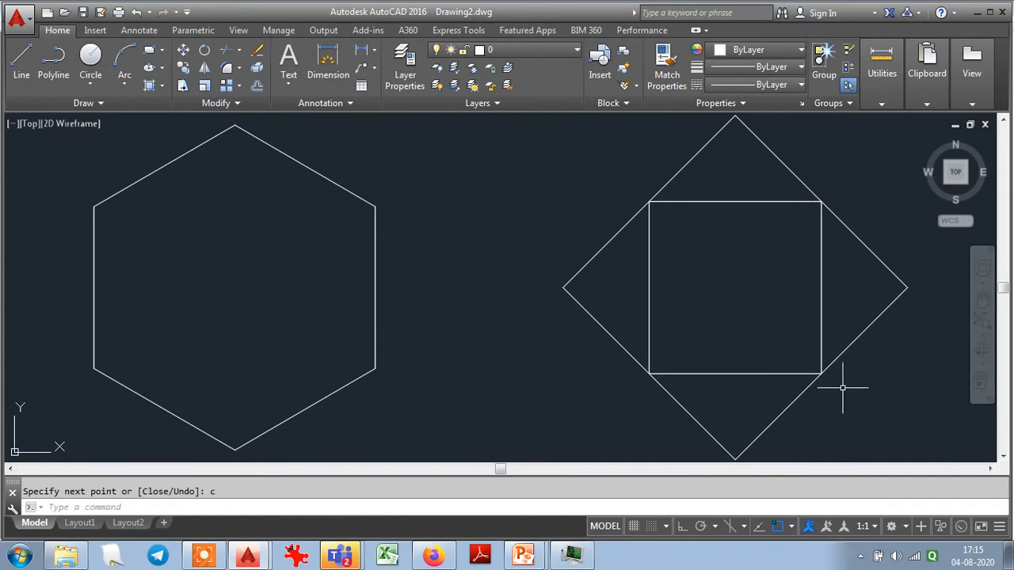
- Draw a closed smaller diamond inside the square with the Line command, snapping its corners to the midpoints of the square's sides
{"action": "scroll", "coordinate": [843, 388], "scroll_direction": "down", "scroll_amount": 2}
{"action": "scroll", "coordinate": [843, 387], "scroll_direction": "up", "scroll_amount": 2}
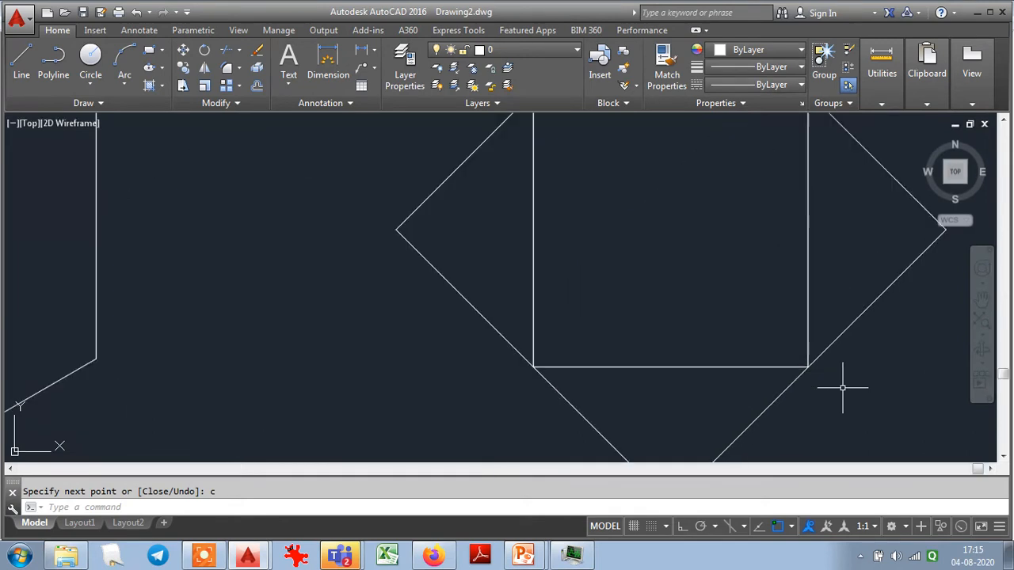
{"action": "scroll", "coordinate": [843, 387], "scroll_direction": "down", "scroll_amount": 1}
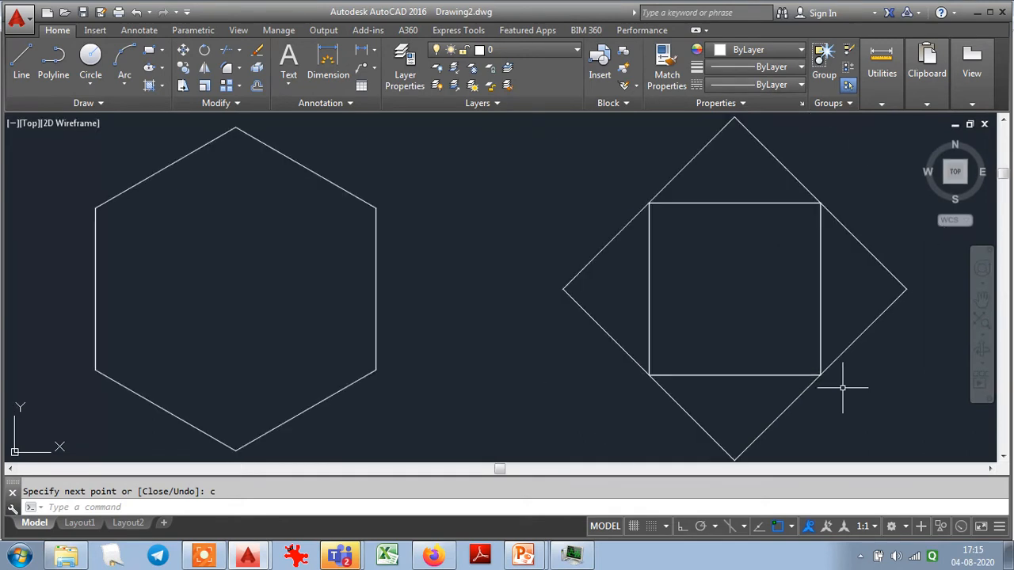
{"action": "left_click", "coordinate": [24, 56]}
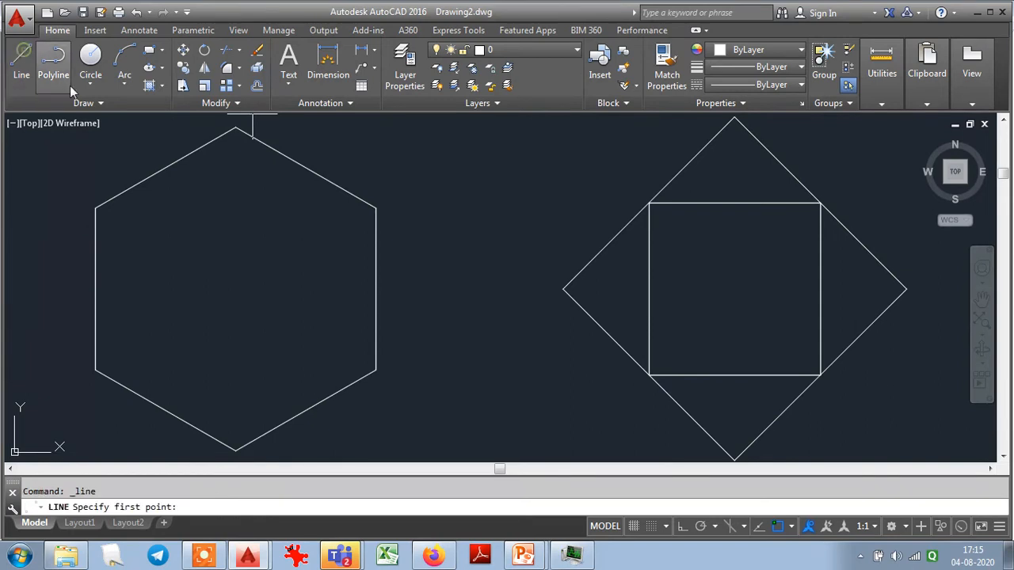
{"action": "left_click", "coordinate": [647, 283]}
{"action": "left_click", "coordinate": [735, 203]}
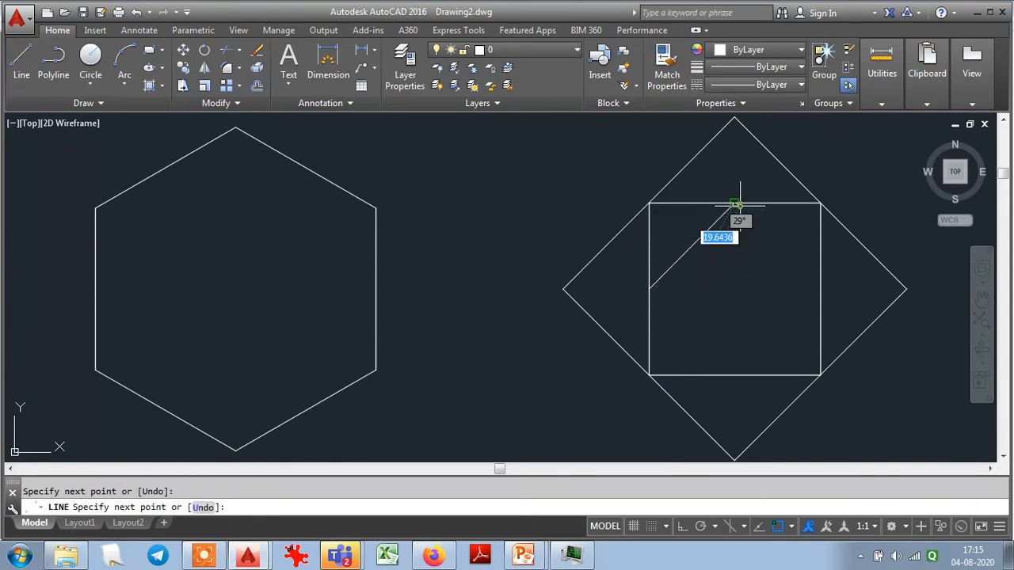
{"action": "left_click", "coordinate": [820, 289]}
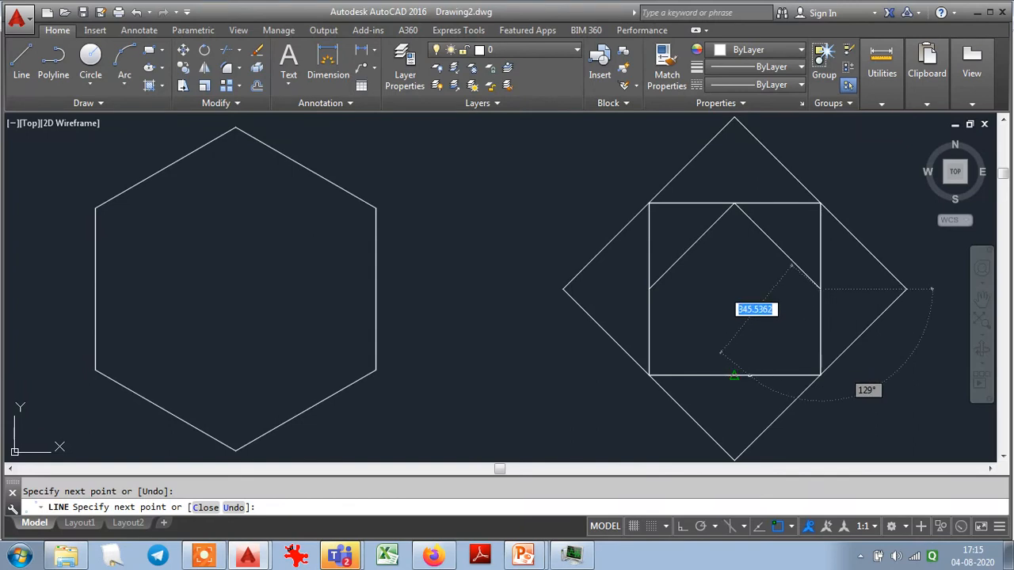
{"action": "left_click", "coordinate": [734, 376]}
{"action": "type", "text": "c"}
{"action": "key", "text": "Return"}
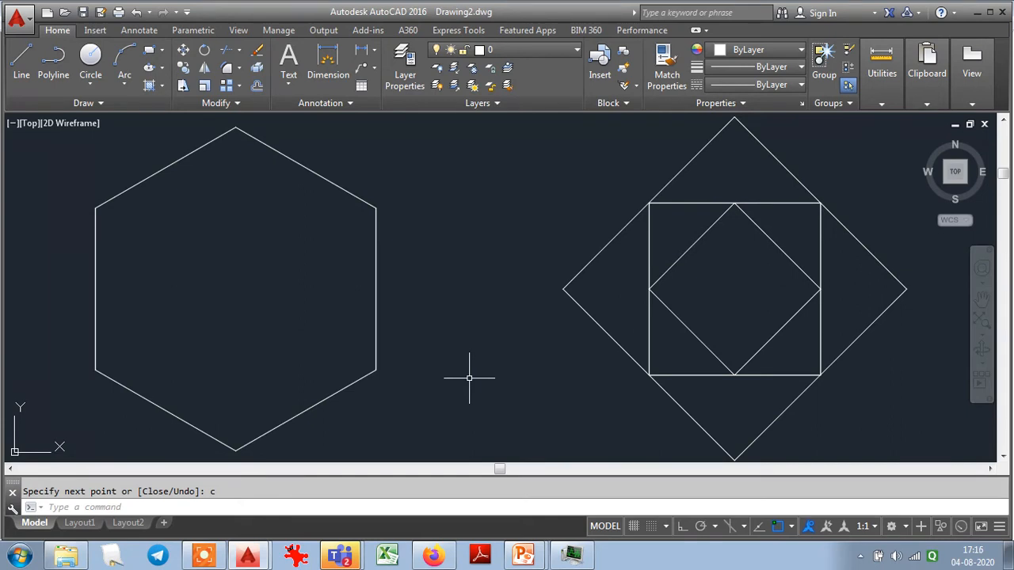
- Switch to the PowerPoint presentation and view the Drafting Settings slide in the running slide show
{"action": "left_click", "coordinate": [523, 554]}
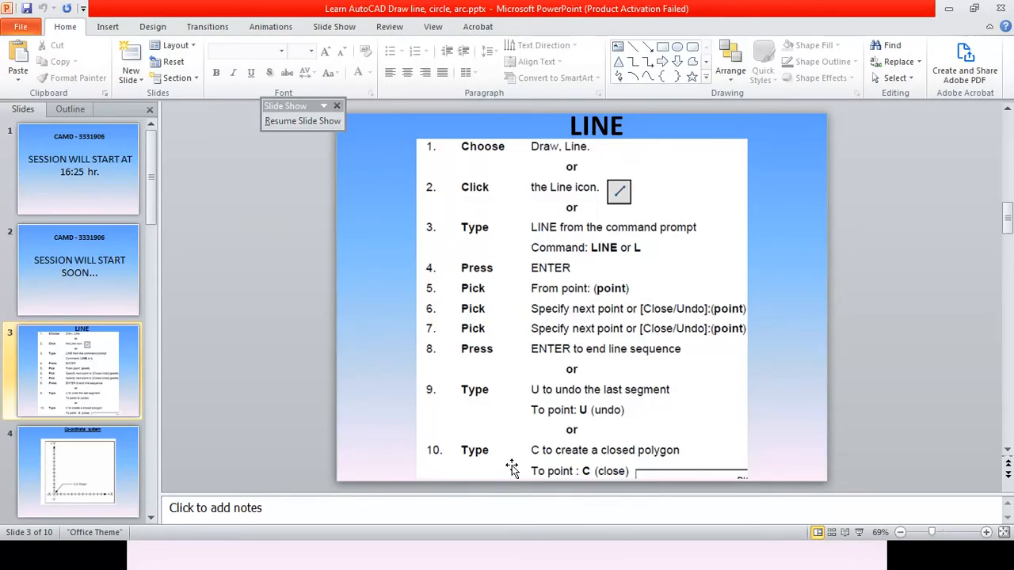
{"action": "key", "text": "alt+Tab"}
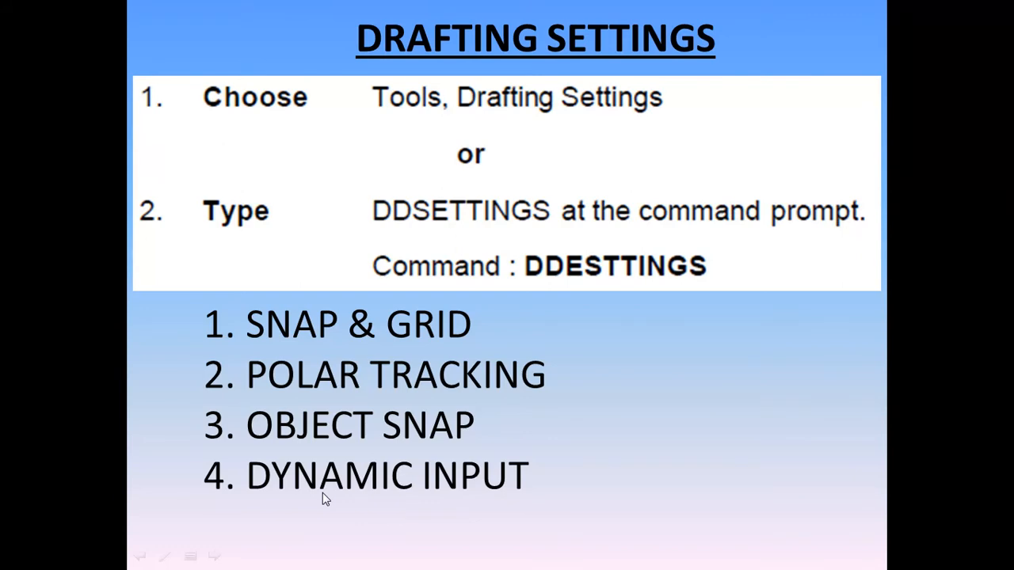
- Switch to AutoCAD and draw a closed inner hexagon with the Line command, snapping its corners to the midpoints of the hexagon's six sides
{"action": "key", "text": "alt+Tab"}
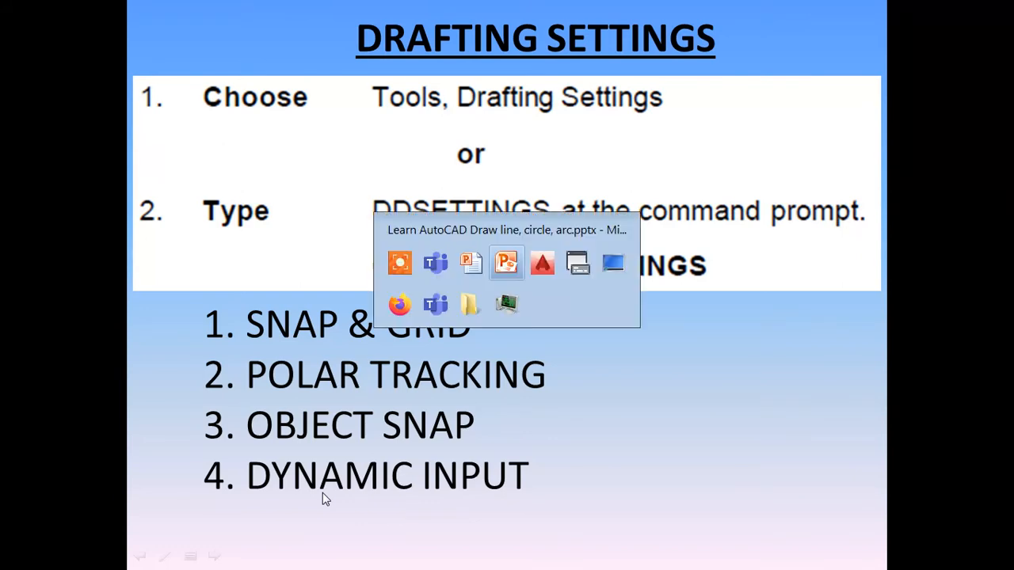
{"action": "key", "text": "alt+Tab"}
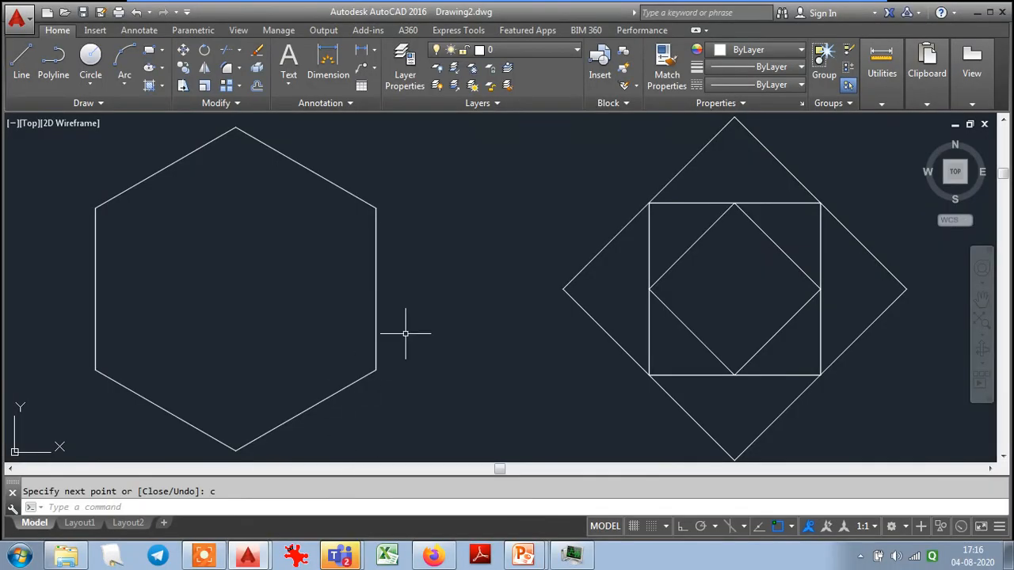
{"action": "scroll", "coordinate": [404, 334], "scroll_direction": "down", "scroll_amount": 2}
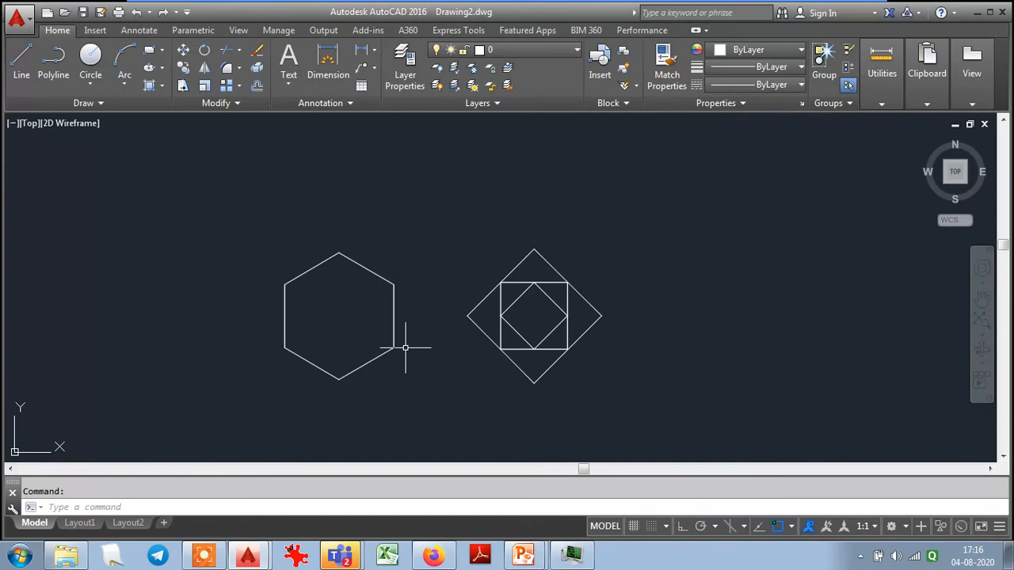
{"action": "left_click", "coordinate": [15, 67]}
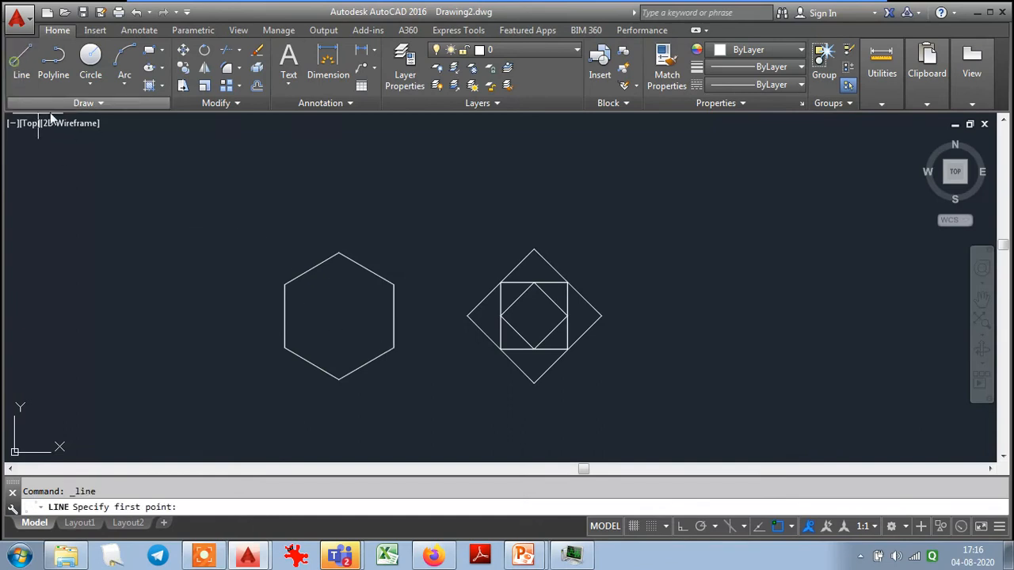
{"action": "left_click", "coordinate": [285, 313]}
{"action": "left_click", "coordinate": [311, 268]}
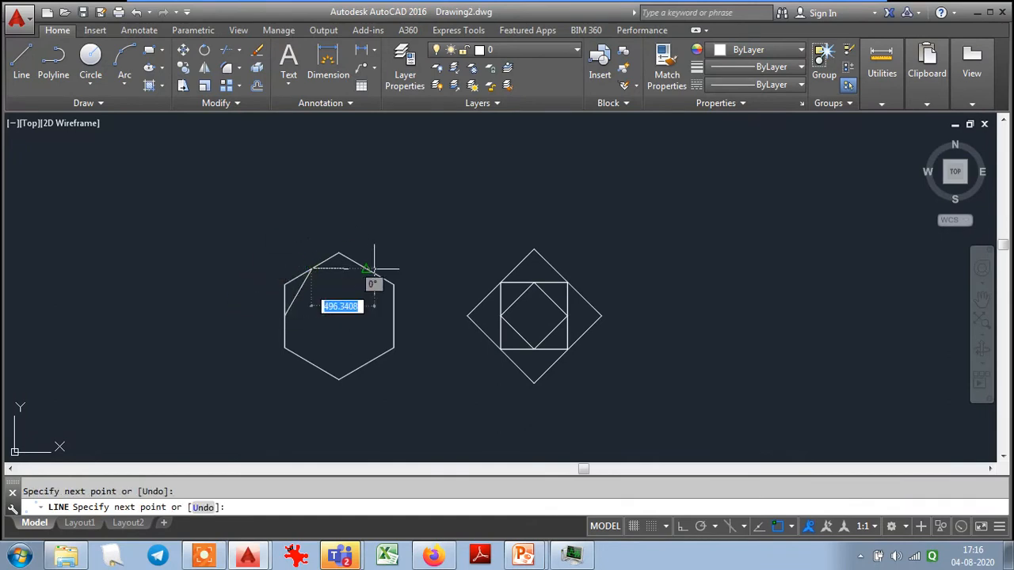
{"action": "left_click", "coordinate": [369, 266]}
{"action": "left_click", "coordinate": [394, 282]}
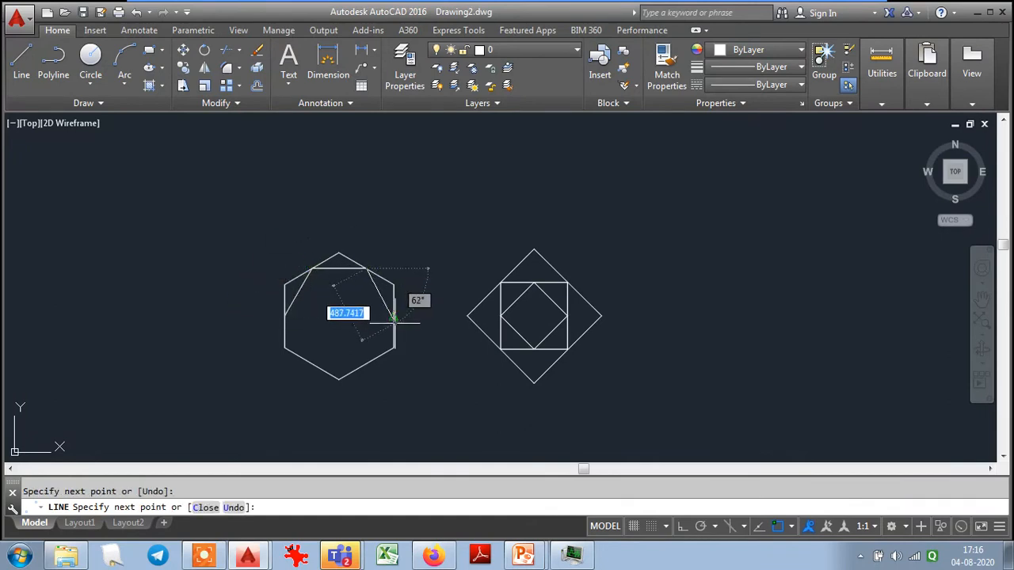
{"action": "left_click", "coordinate": [368, 364]}
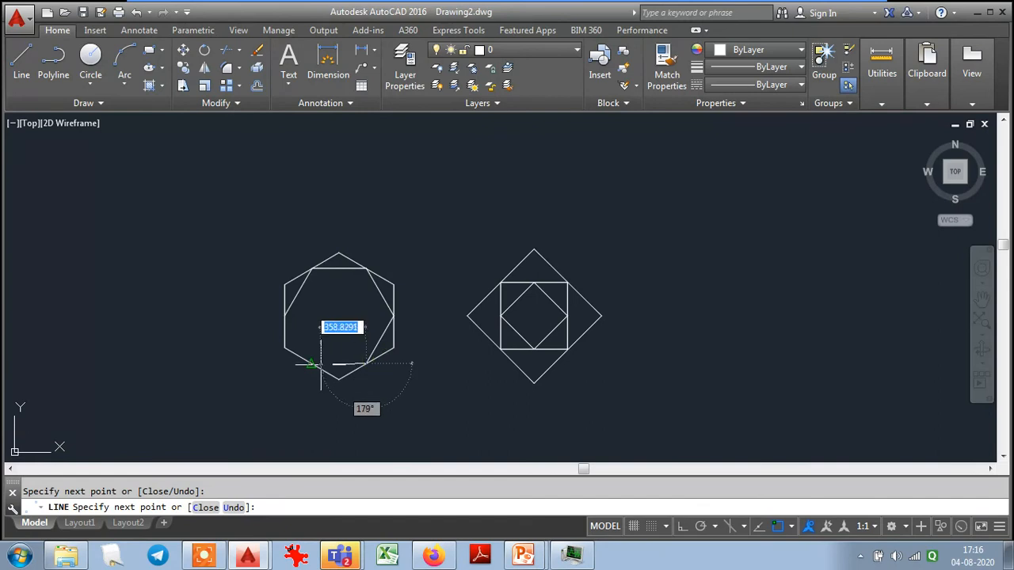
{"action": "left_click", "coordinate": [321, 365]}
{"action": "type", "text": "c"}
{"action": "key", "text": "Return"}
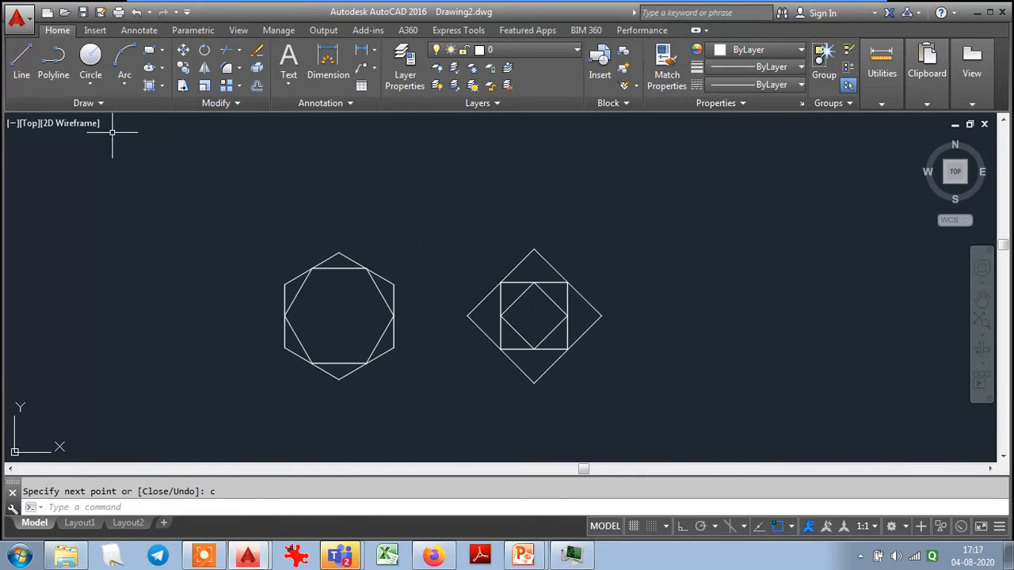
- Draw three separate diagonals with the Line command, connecting the opposite corners of the inner hexagon
{"action": "left_click", "coordinate": [22, 61]}
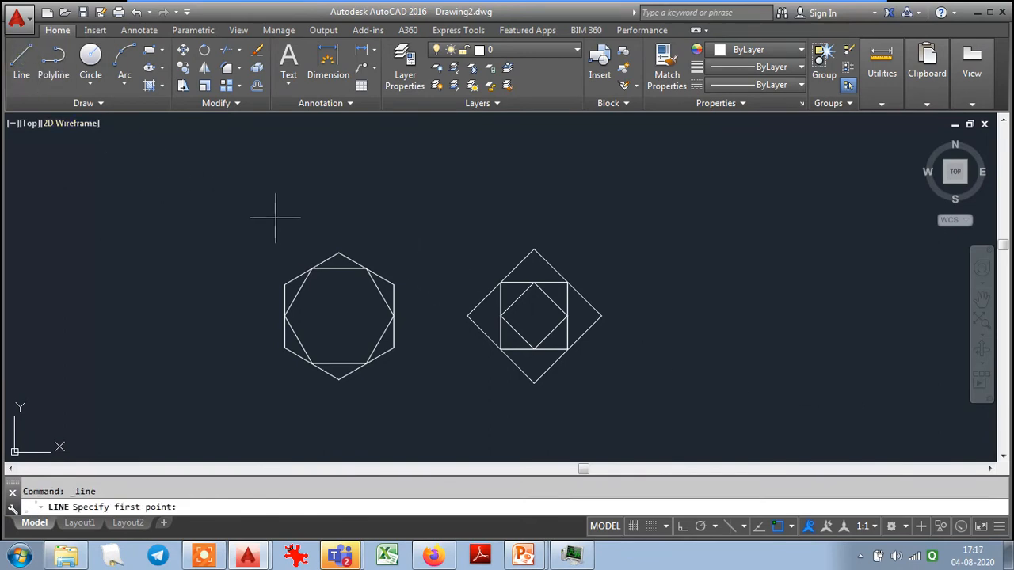
{"action": "left_click", "coordinate": [313, 270]}
{"action": "left_click", "coordinate": [368, 362]}
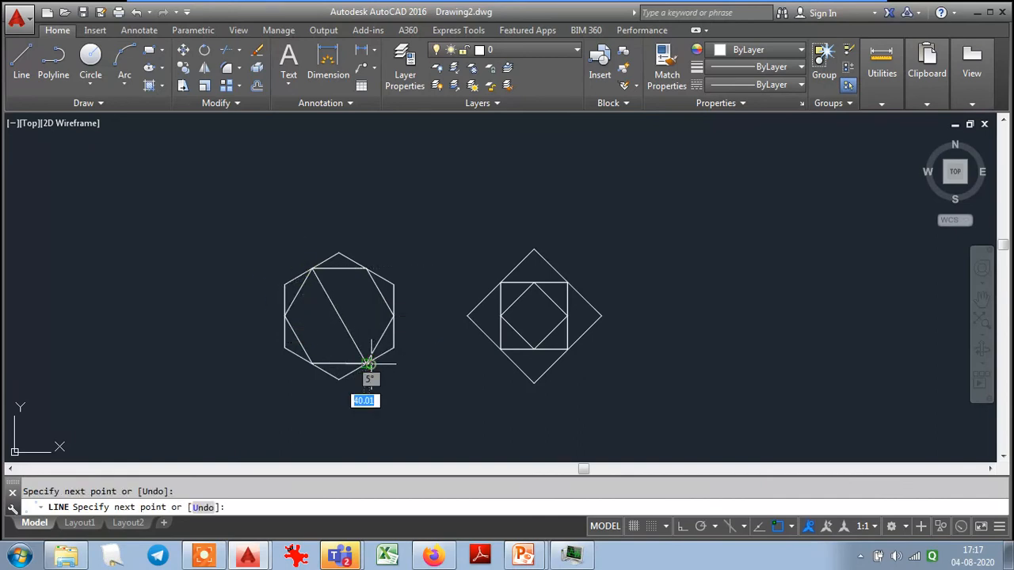
{"action": "key", "text": "Return"}
{"action": "key", "text": "Return"}
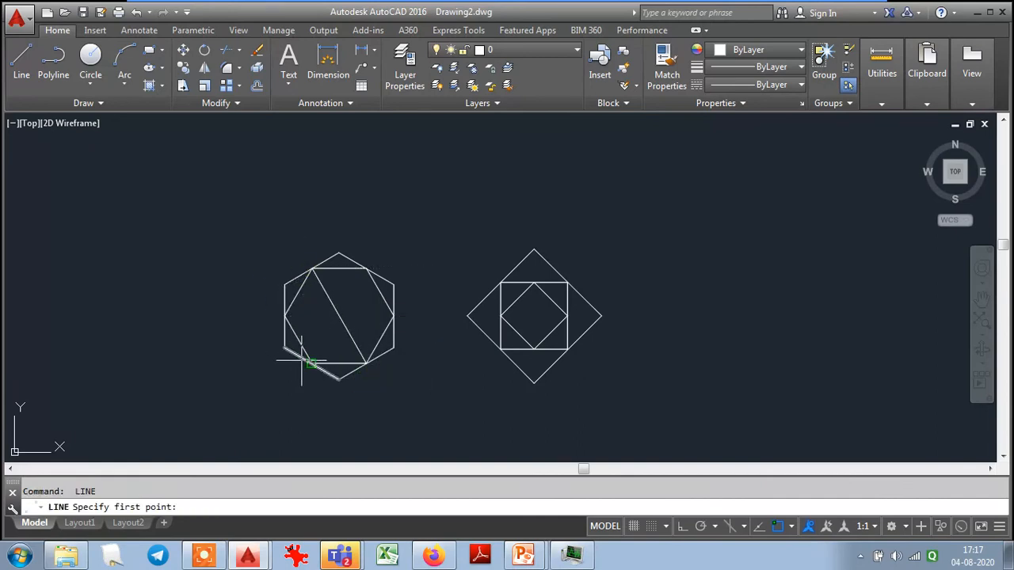
{"action": "left_click", "coordinate": [313, 361]}
{"action": "left_click", "coordinate": [366, 269]}
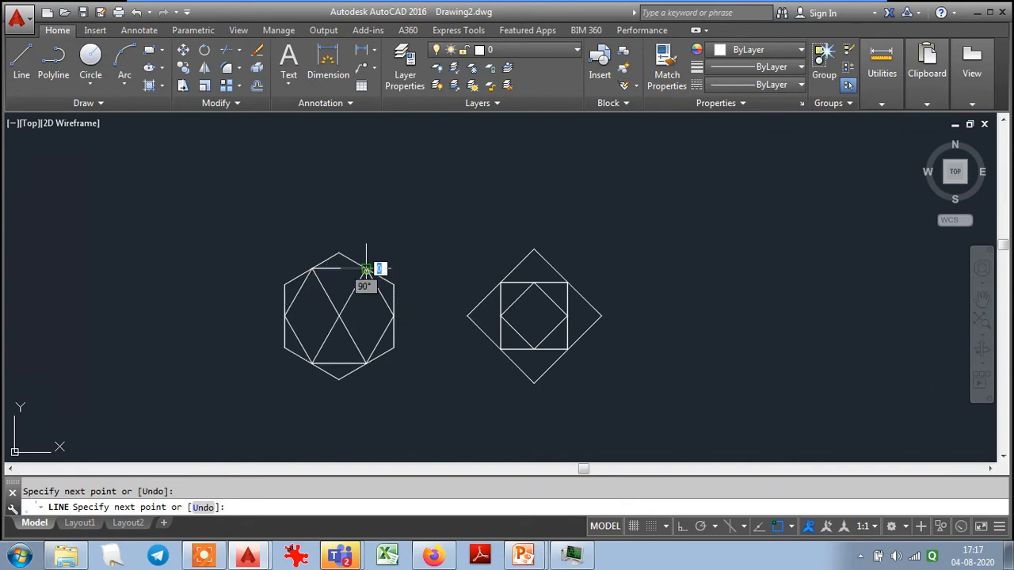
{"action": "key", "text": "Escape"}
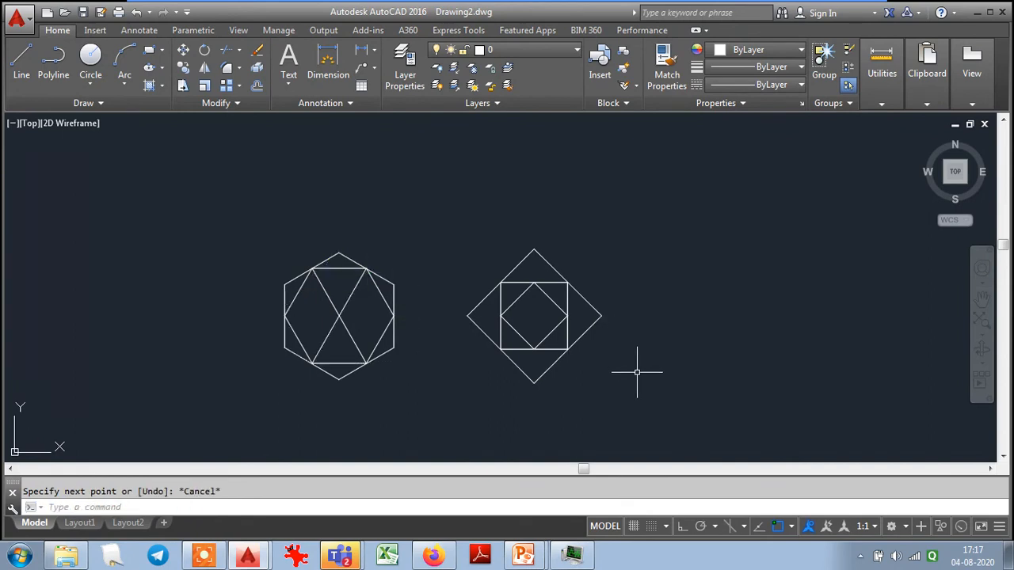
{"action": "key", "text": "Return"}
{"action": "left_click", "coordinate": [284, 315]}
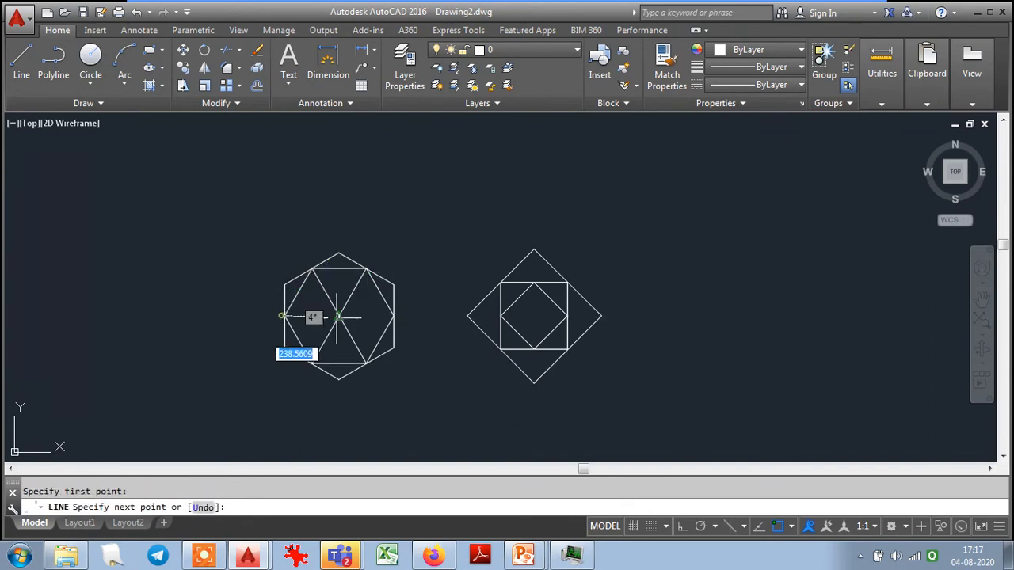
{"action": "left_click", "coordinate": [394, 315]}
{"action": "key", "text": "Escape"}
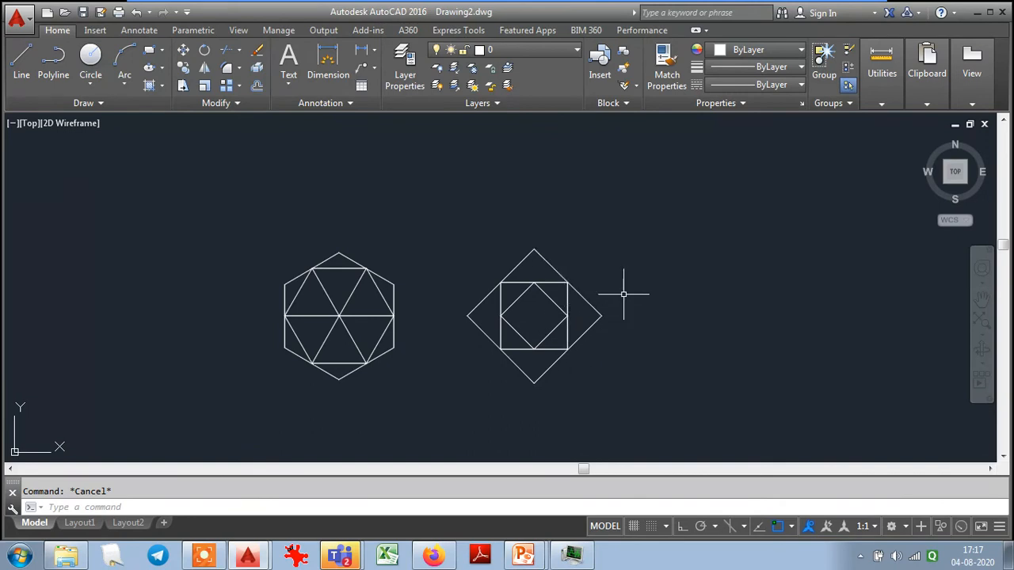
- Turn object snap off and try Ortho mode on and off while drawing a line from above the diamond
{"action": "left_click", "coordinate": [780, 526]}
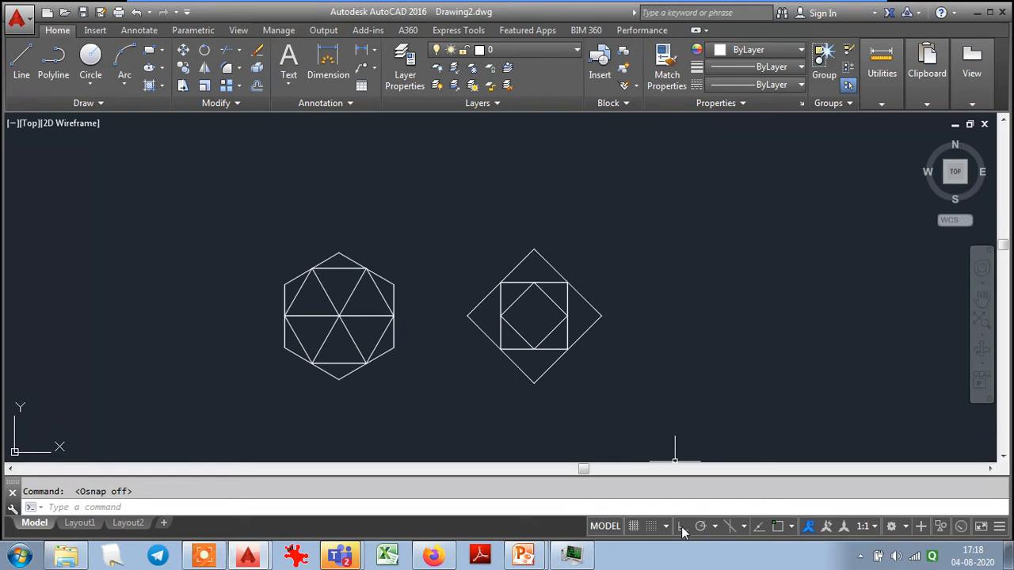
{"action": "left_click", "coordinate": [21, 60]}
{"action": "left_click", "coordinate": [571, 249]}
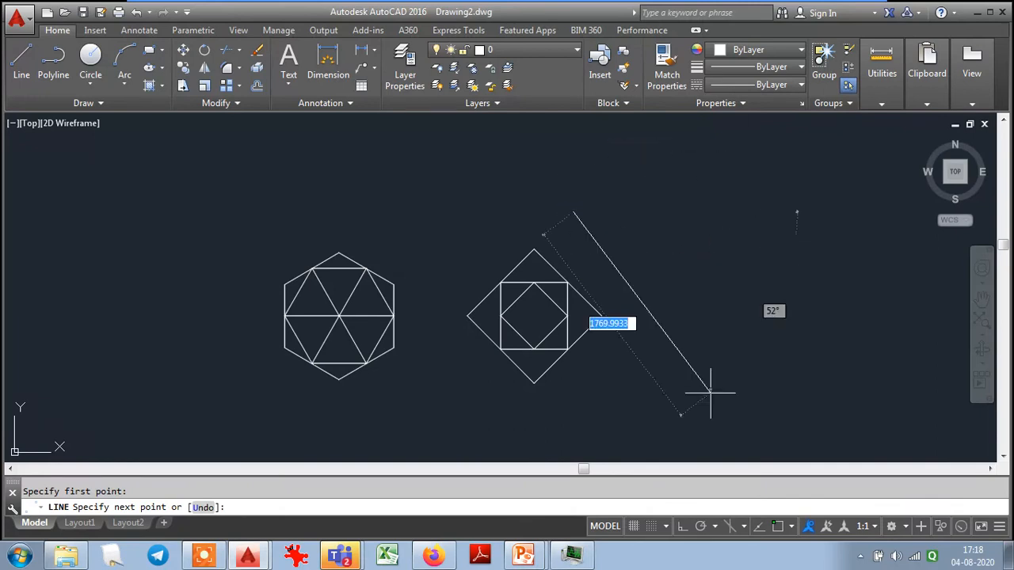
{"action": "left_click", "coordinate": [681, 528]}
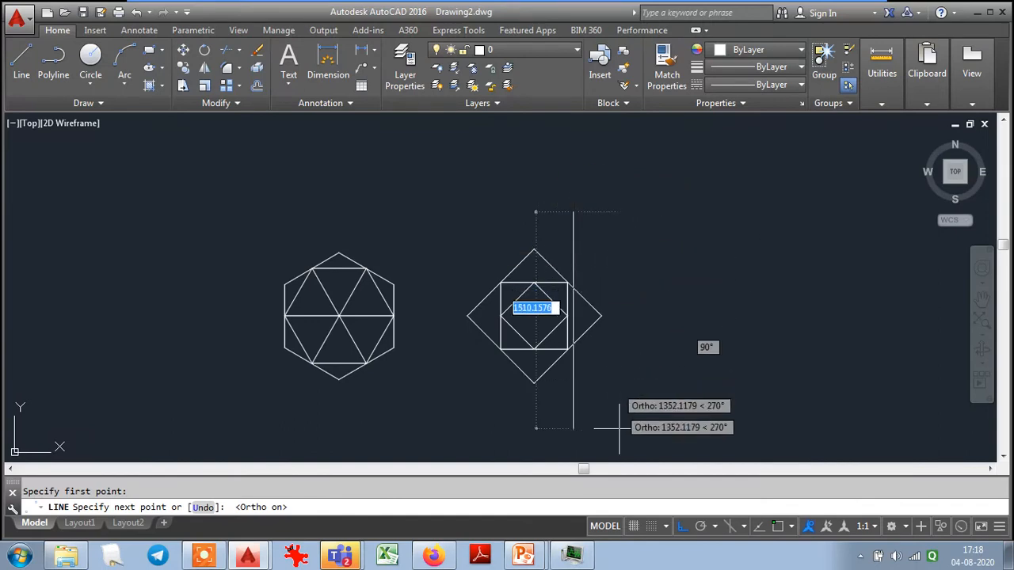
{"action": "left_click", "coordinate": [683, 525]}
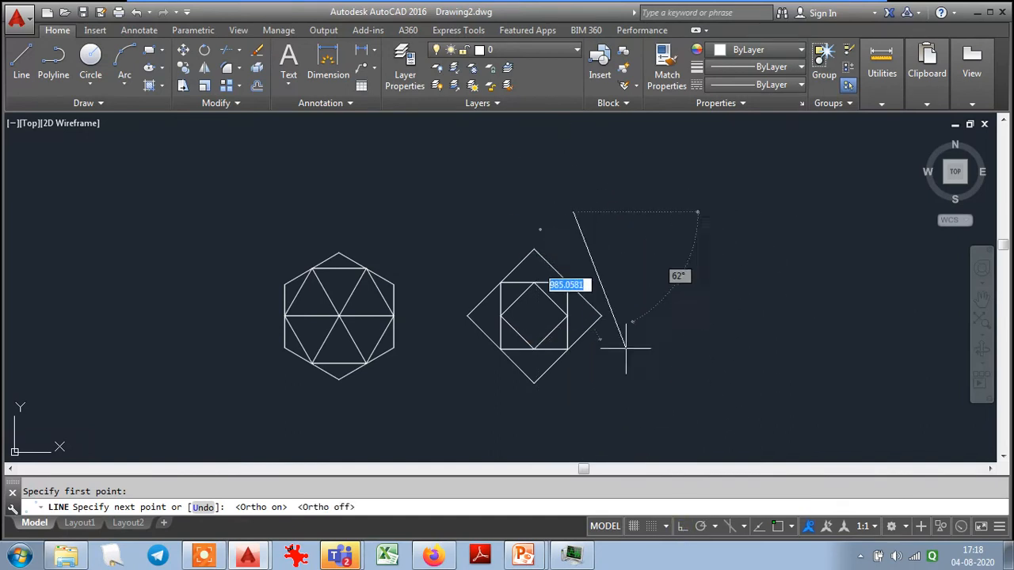
- End the taskhost.exe process tree in Windows Task Manager, and return to AutoCAD to cancel the unfinished line
{"action": "left_click", "coordinate": [567, 557]}
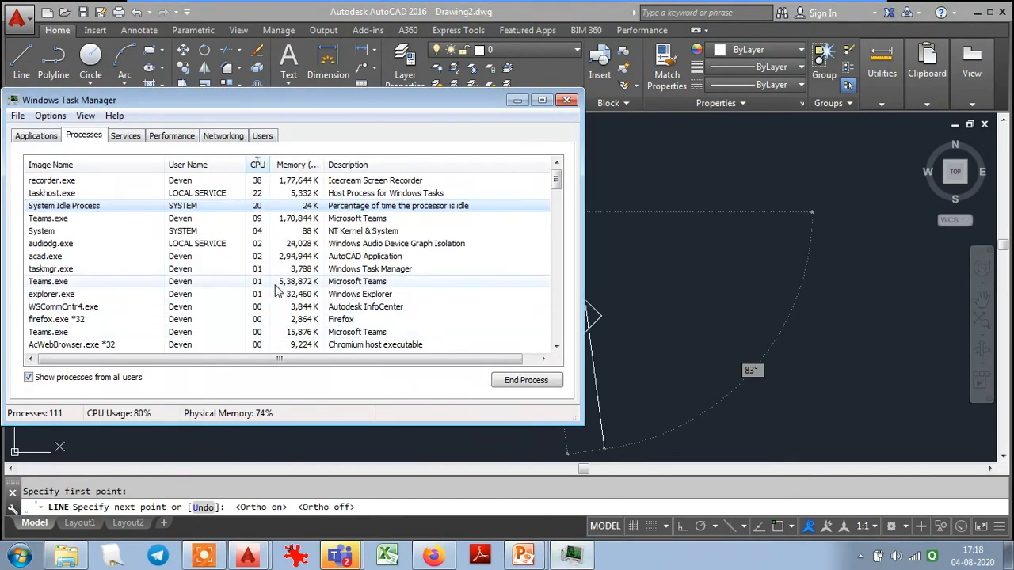
{"action": "left_click", "coordinate": [52, 205]}
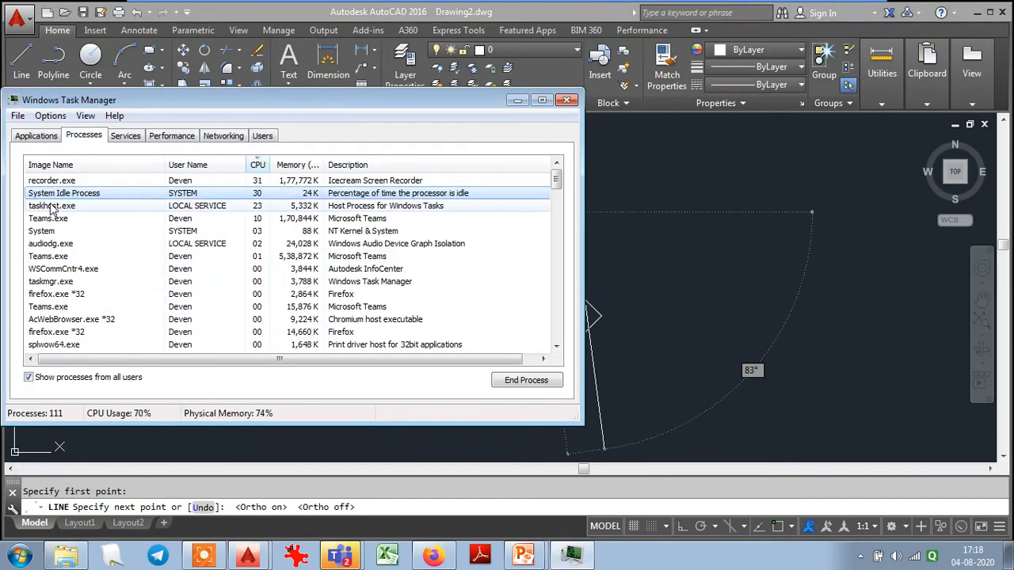
{"action": "right_click", "coordinate": [50, 205]}
{"action": "left_click", "coordinate": [103, 252]}
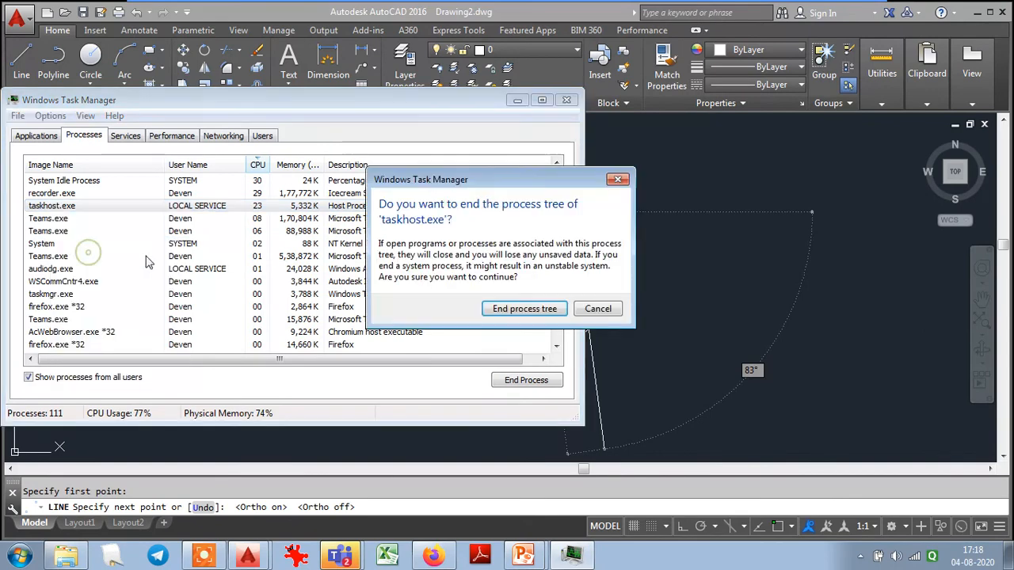
{"action": "left_click", "coordinate": [516, 311]}
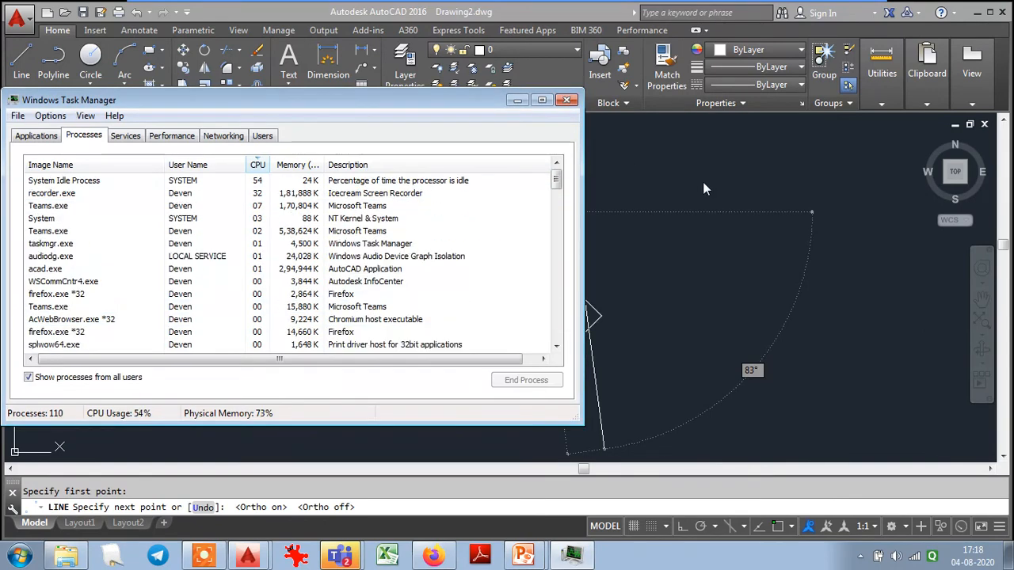
{"action": "left_click", "coordinate": [690, 169]}
{"action": "key", "text": "Escape"}
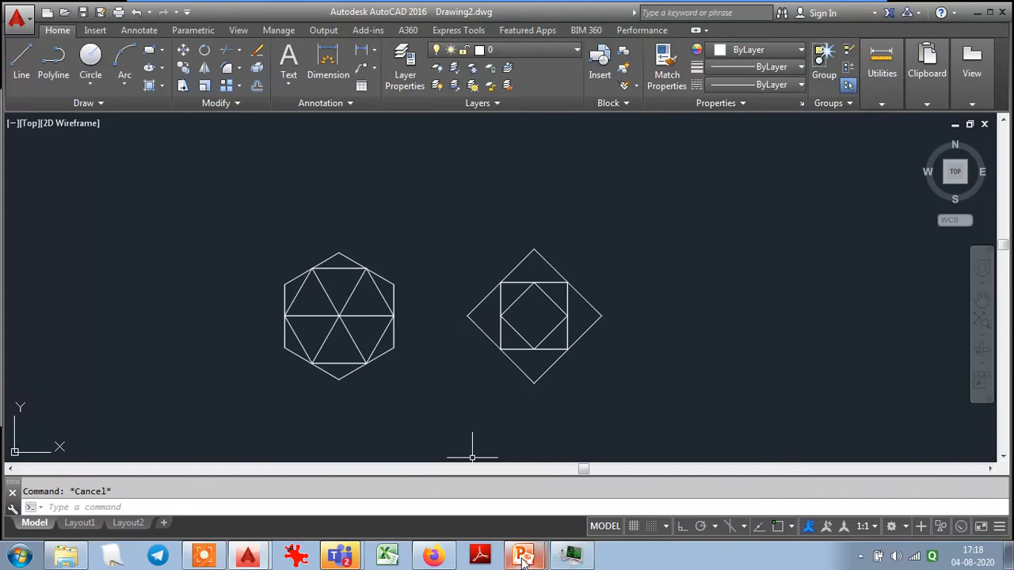
- Switch to the PowerPoint slide show and advance to the Circle slide
{"action": "left_click", "coordinate": [488, 514]}
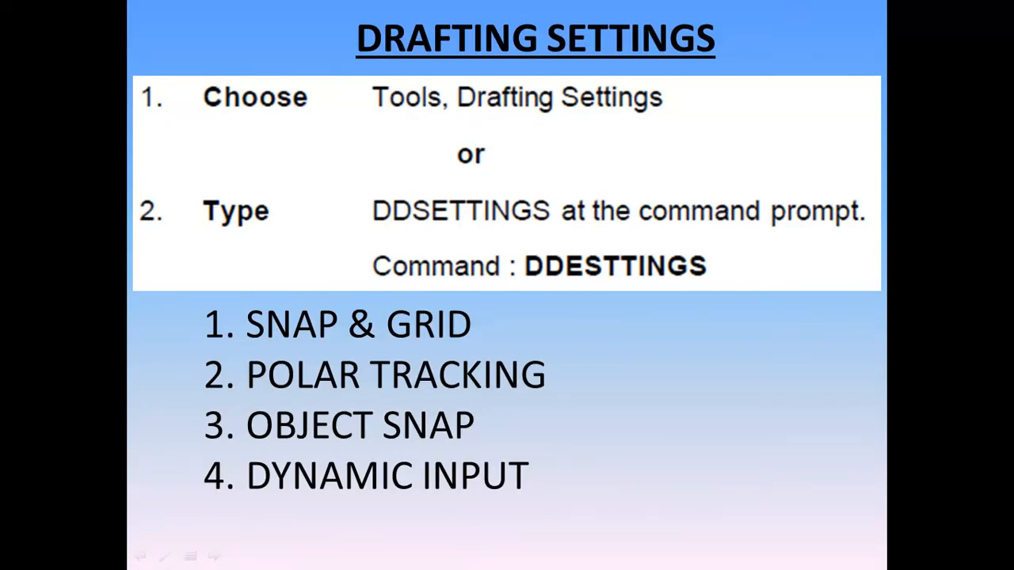
{"action": "key", "text": "Right"}
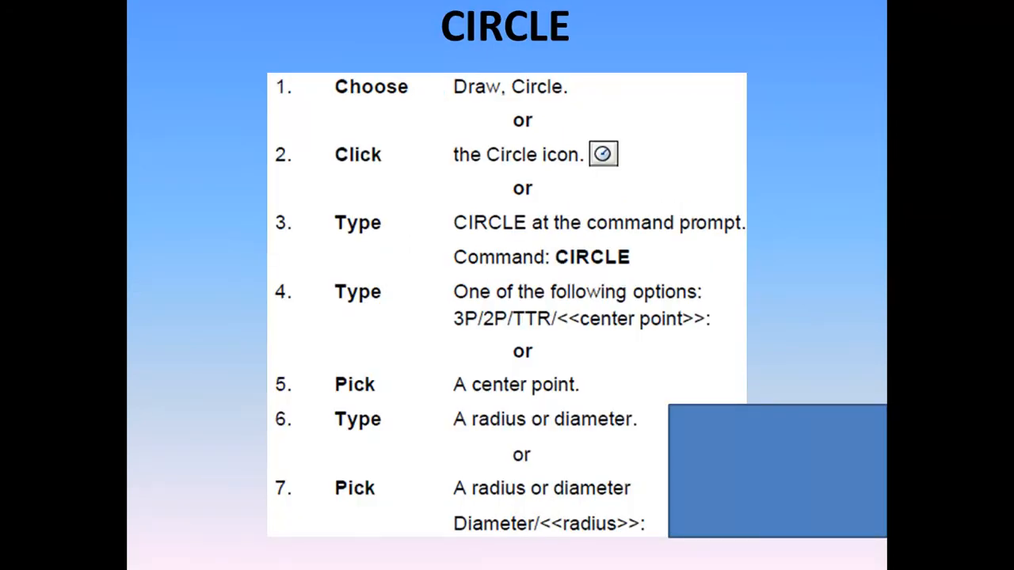
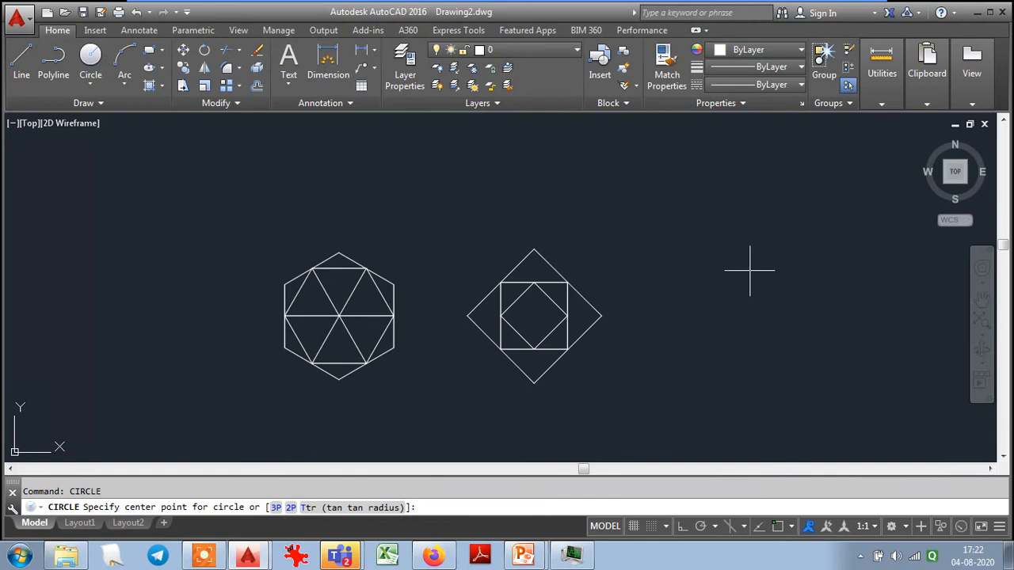
- Draw a circle of radius 250 to the right of the diamond and one of diameter 1000 to the left of the hexagon
{"action": "left_click", "coordinate": [749, 270]}
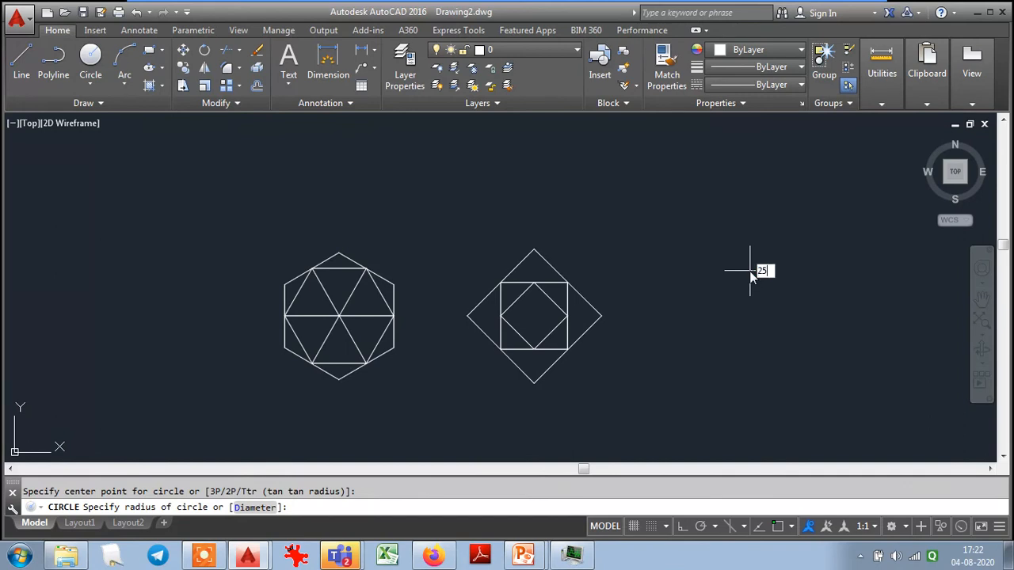
{"action": "key", "text": "Return"}
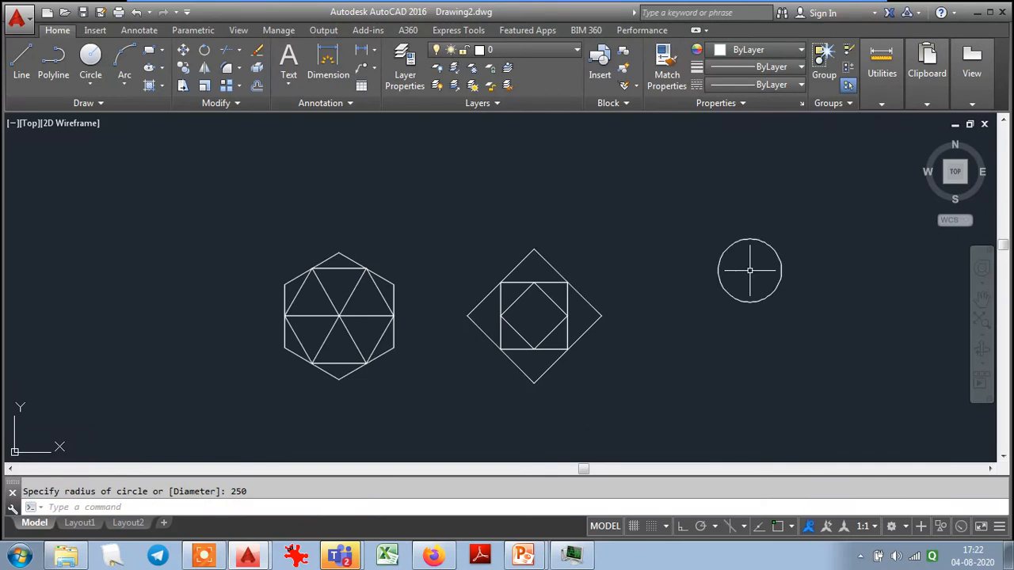
{"action": "left_click", "coordinate": [90, 58]}
{"action": "left_click", "coordinate": [161, 264]}
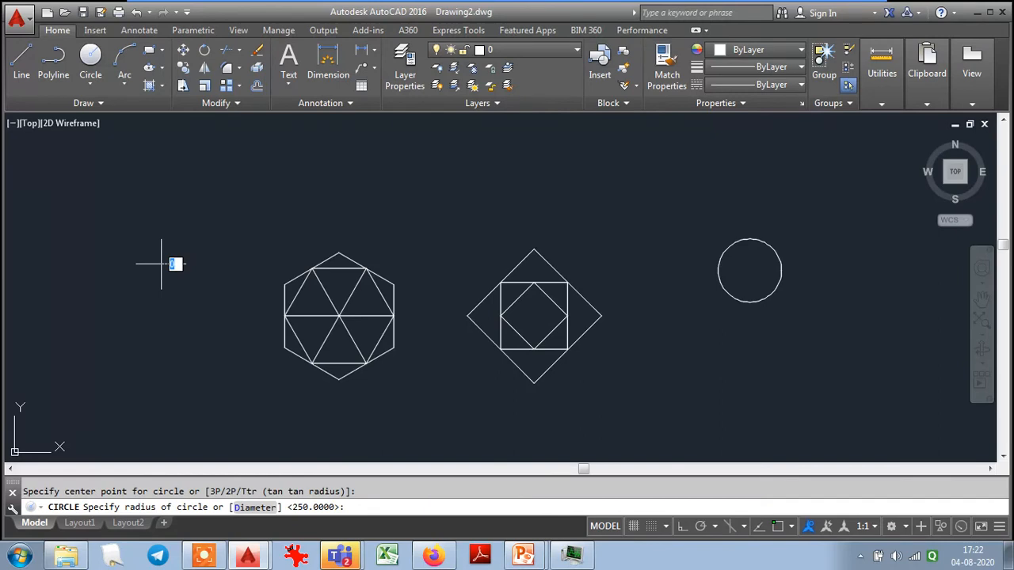
{"action": "left_click", "coordinate": [252, 507]}
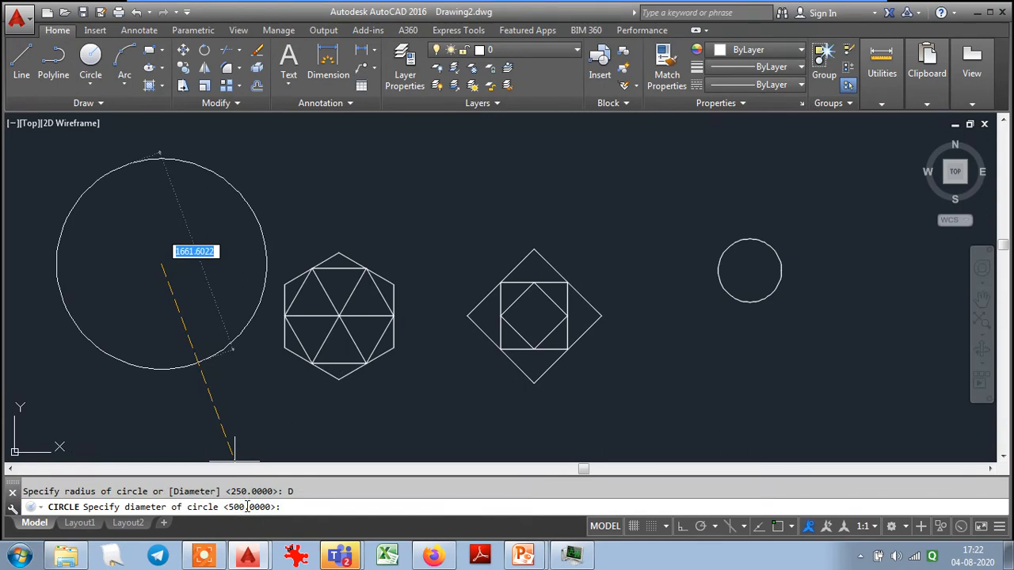
{"action": "type", "text": "1000"}
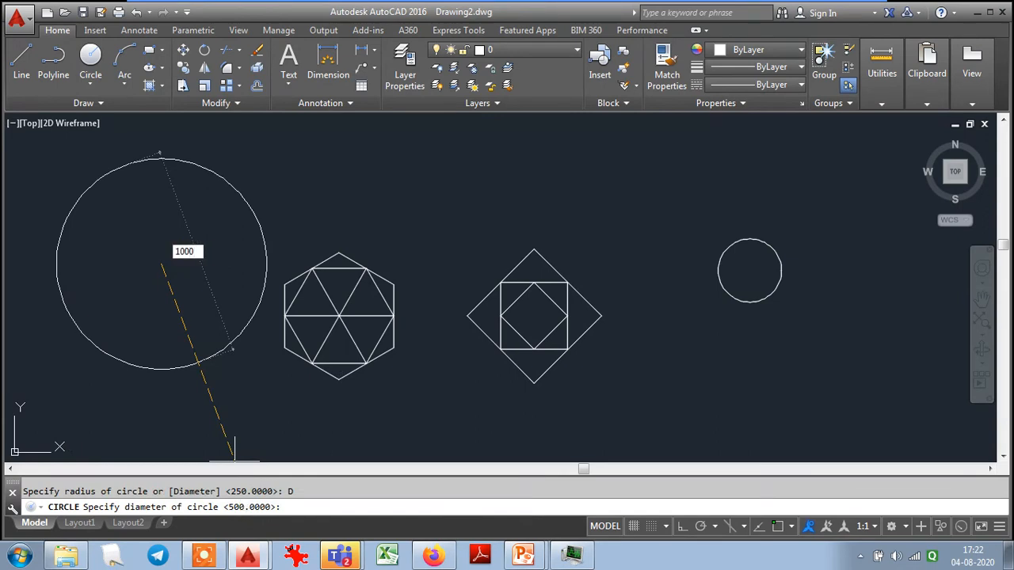
{"action": "key", "text": "Return"}
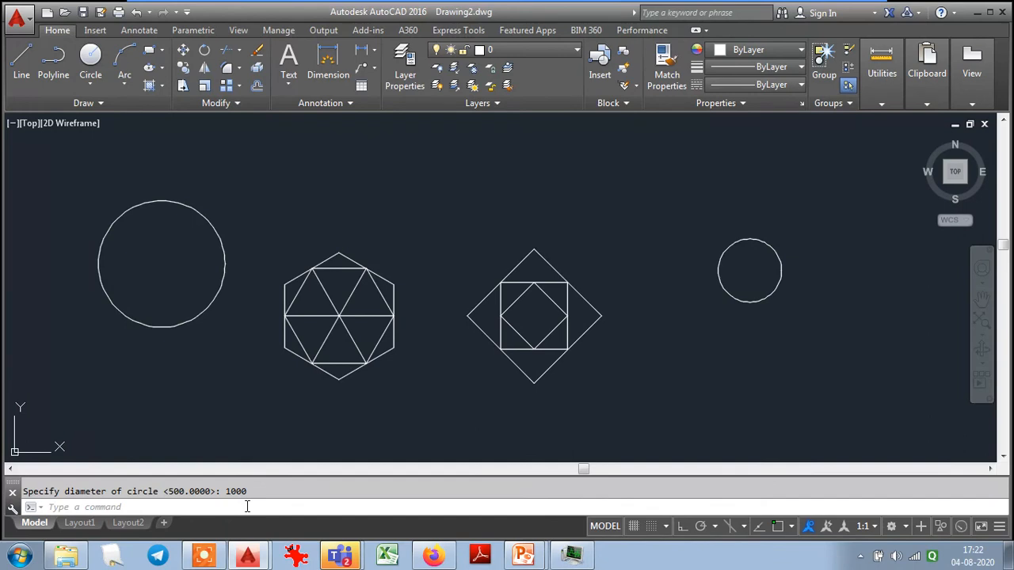
- List the properties of the large circle beside the hexagon with the LIST command, and return to the drawing
{"action": "type", "text": "LIST"}
{"action": "key", "text": "Return"}
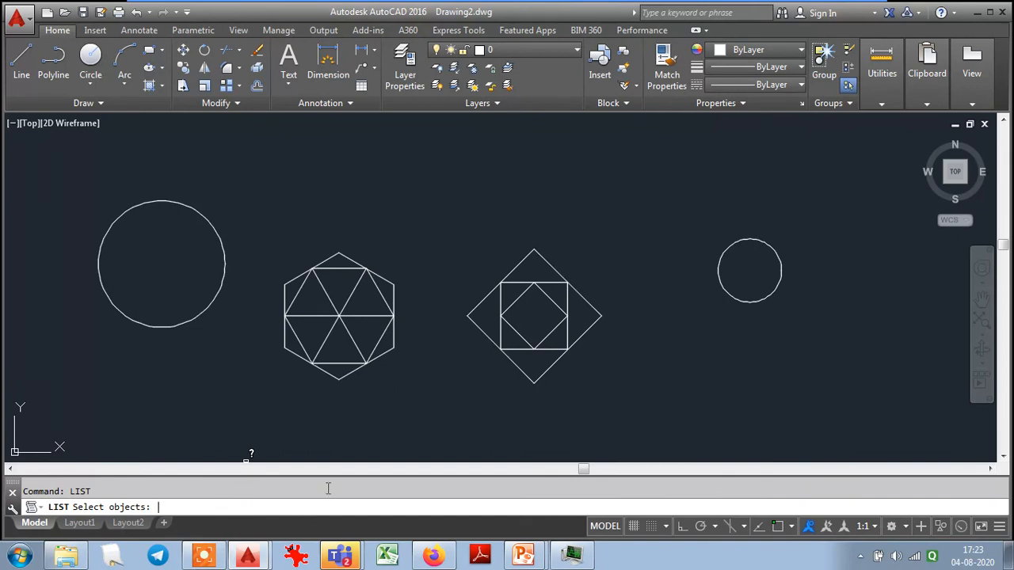
{"action": "left_click", "coordinate": [225, 268]}
{"action": "key", "text": "Return"}
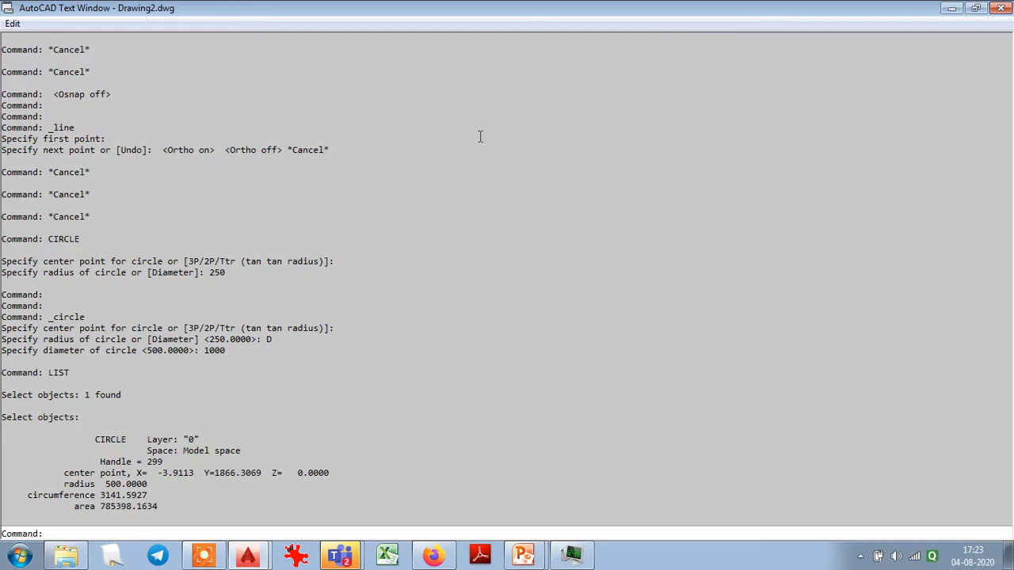
{"action": "key", "text": "F2"}
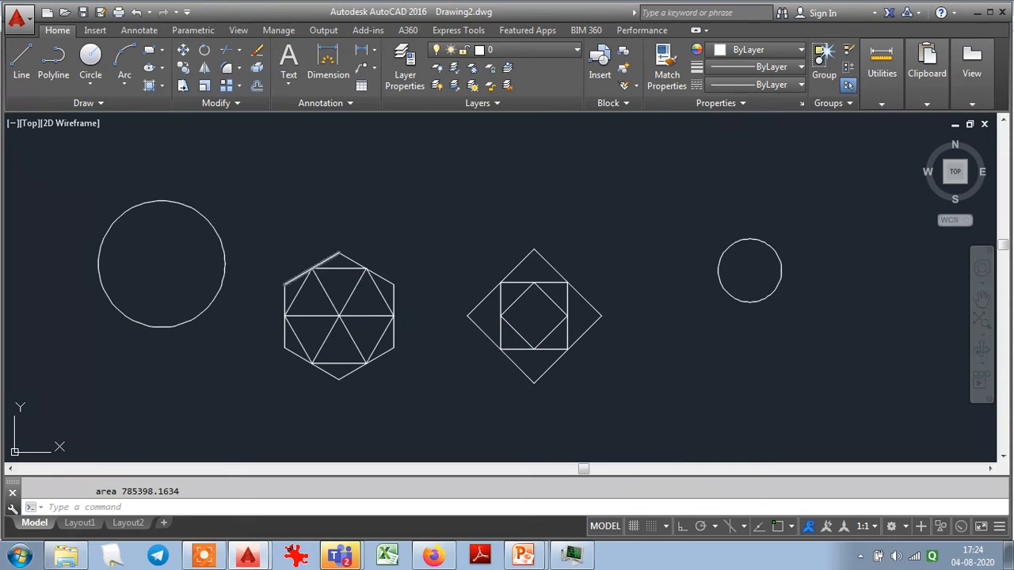
- Turn object snap on and draw a 2P circle between the midpoints of the innermost diamond's lower-left and upper-right sides
{"action": "scroll", "coordinate": [545, 320], "scroll_direction": "up", "scroll_amount": 4}
{"action": "scroll", "coordinate": [547, 321], "scroll_direction": "up", "scroll_amount": 2}
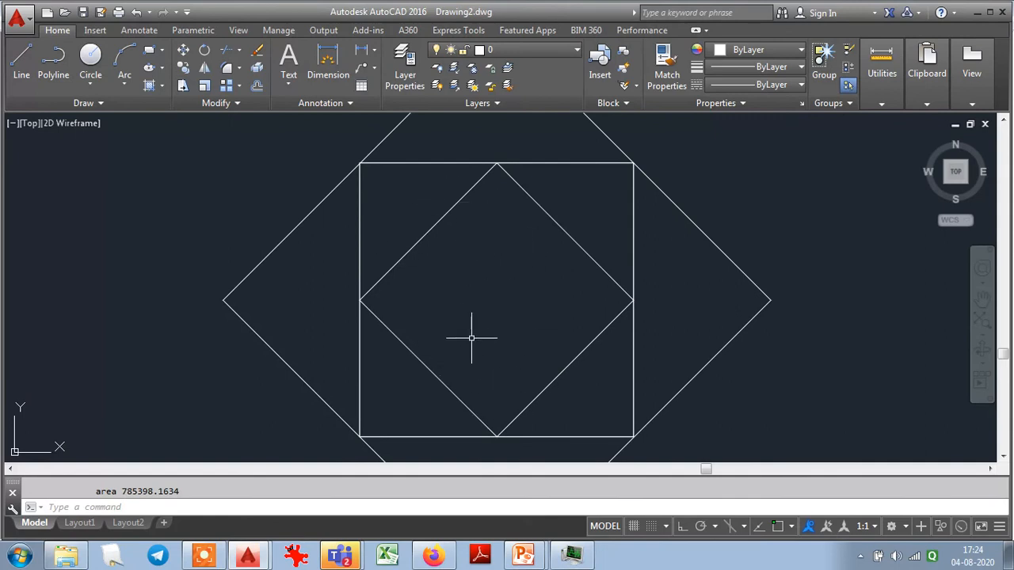
{"action": "left_click", "coordinate": [90, 55]}
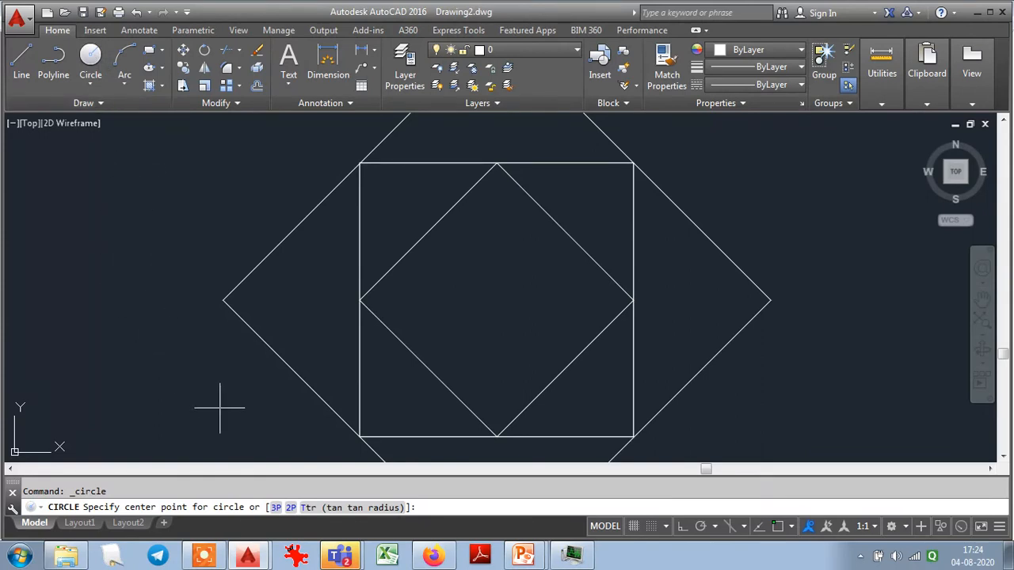
{"action": "left_click", "coordinate": [289, 508]}
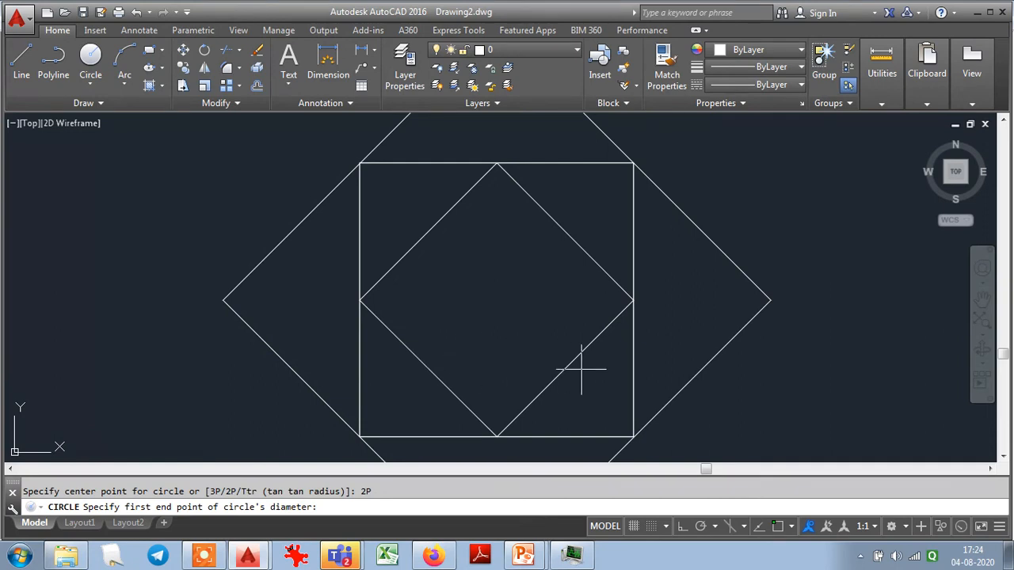
{"action": "left_click", "coordinate": [778, 527]}
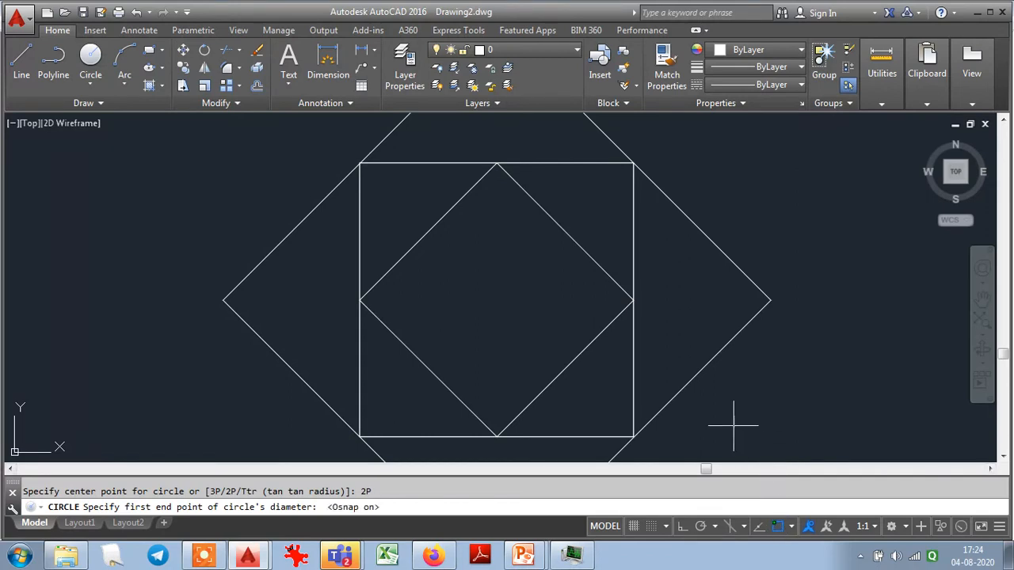
{"action": "left_click", "coordinate": [428, 369]}
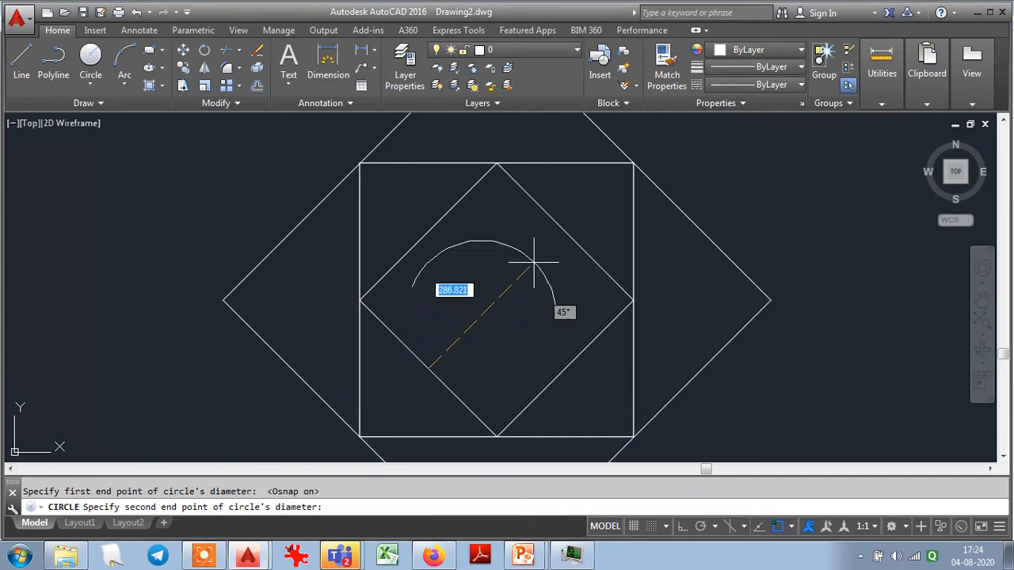
{"action": "left_click", "coordinate": [565, 232]}
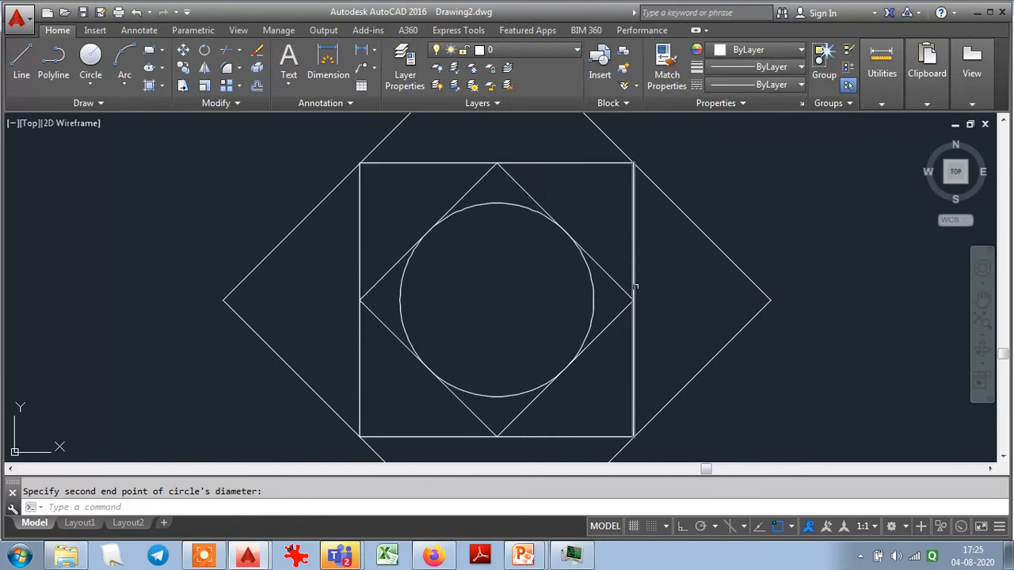
- Draw a 3-Point circle through the left, top and right corners of the innermost diamond
{"action": "left_click", "coordinate": [90, 82]}
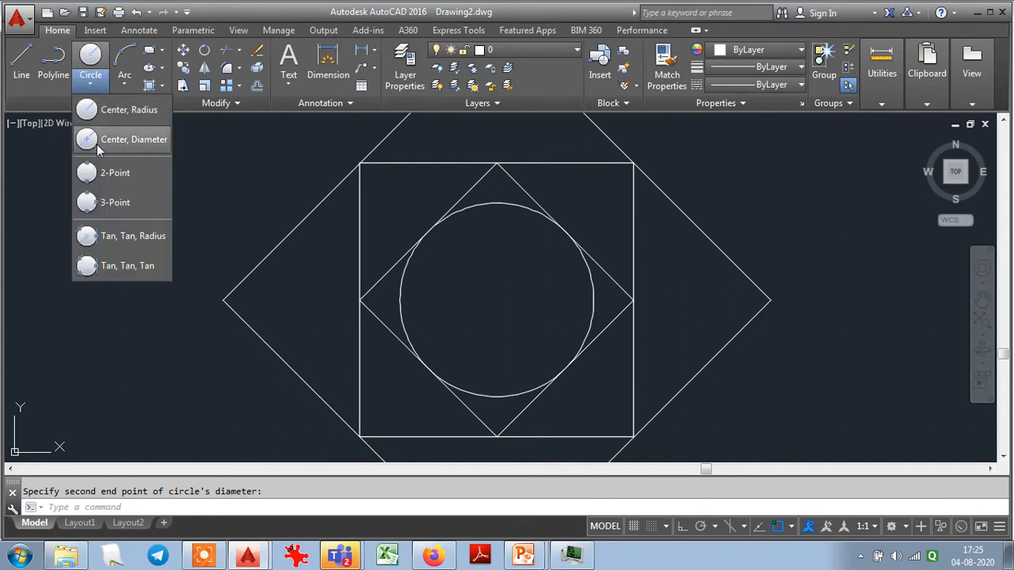
{"action": "left_click", "coordinate": [109, 204]}
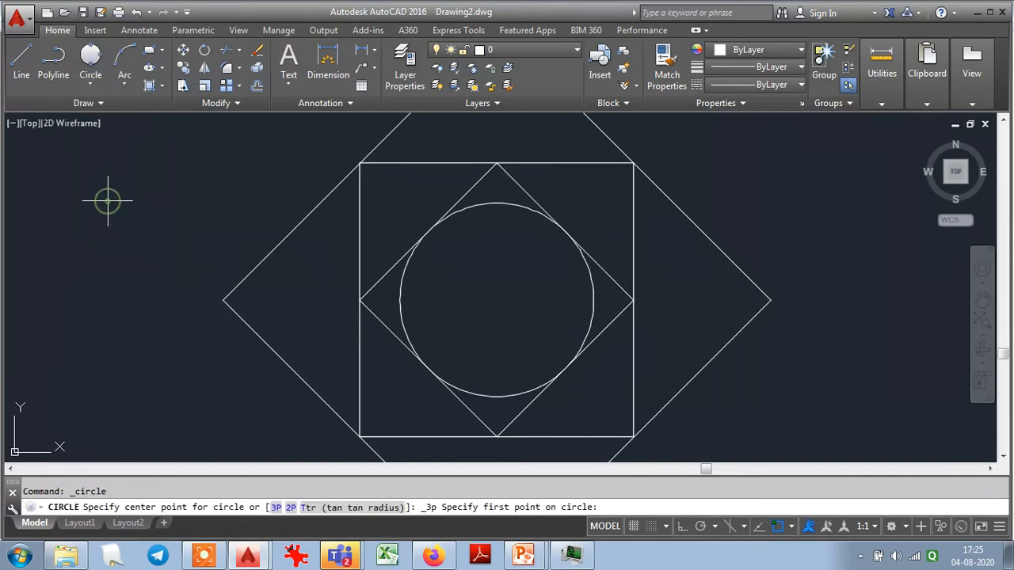
{"action": "left_click", "coordinate": [361, 300]}
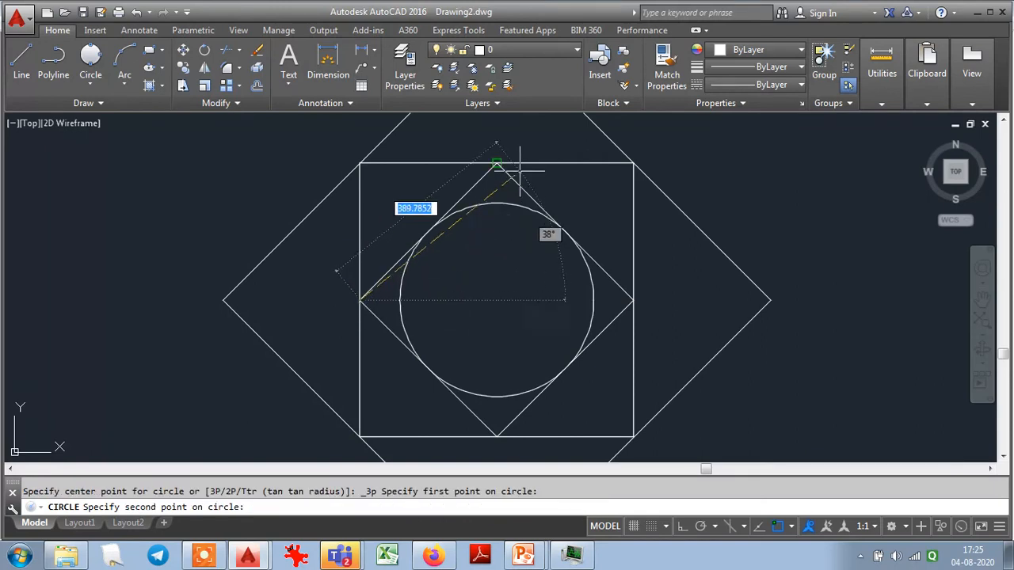
{"action": "left_click", "coordinate": [497, 163]}
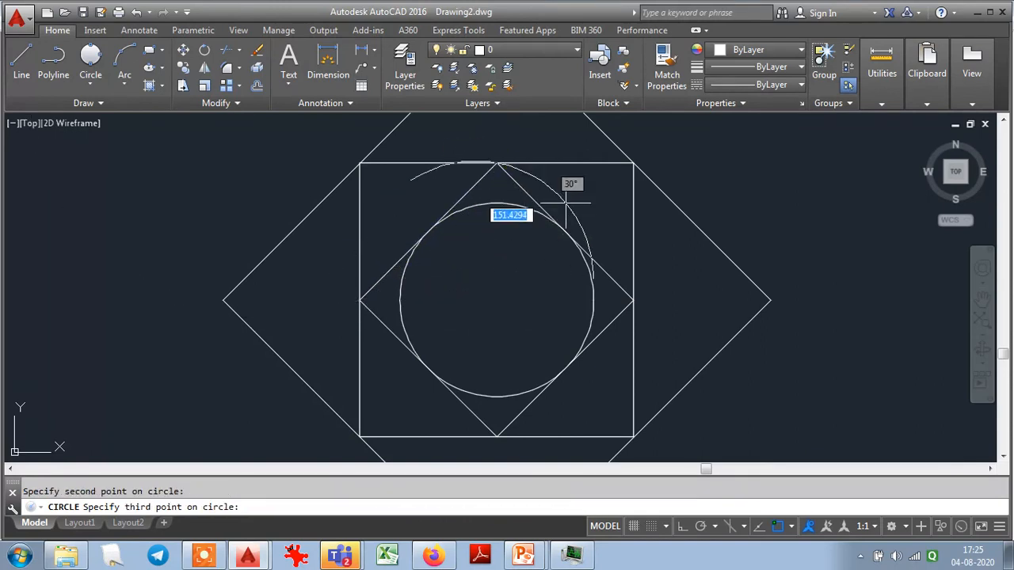
{"action": "left_click", "coordinate": [633, 299]}
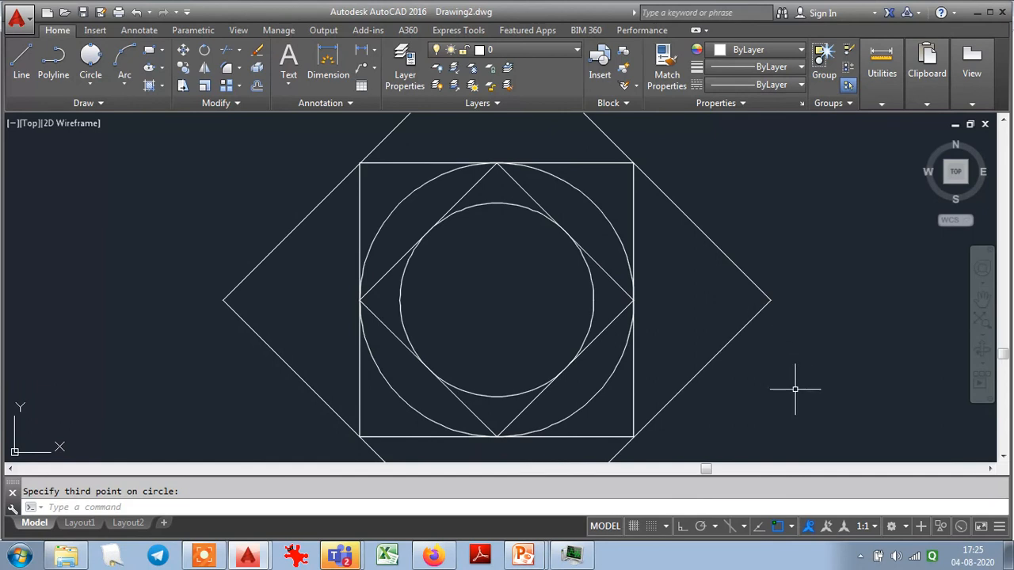
- Draw a Tan, Tan, Tan circle touching the three sides of the hexagon's upper-left triangle
{"action": "scroll", "coordinate": [795, 389], "scroll_direction": "down", "scroll_amount": 2}
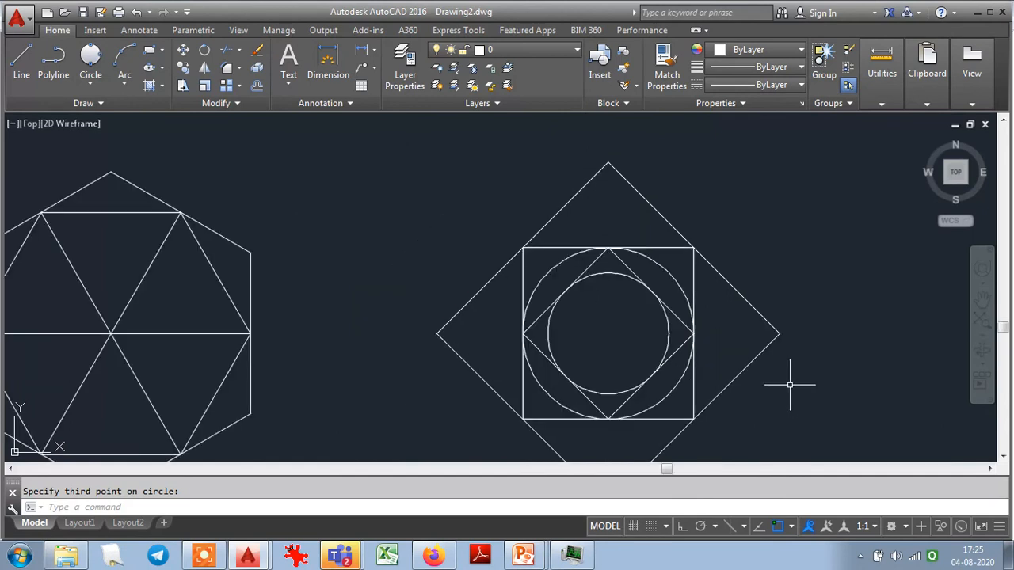
{"action": "scroll", "coordinate": [404, 251], "scroll_direction": "down", "scroll_amount": 3}
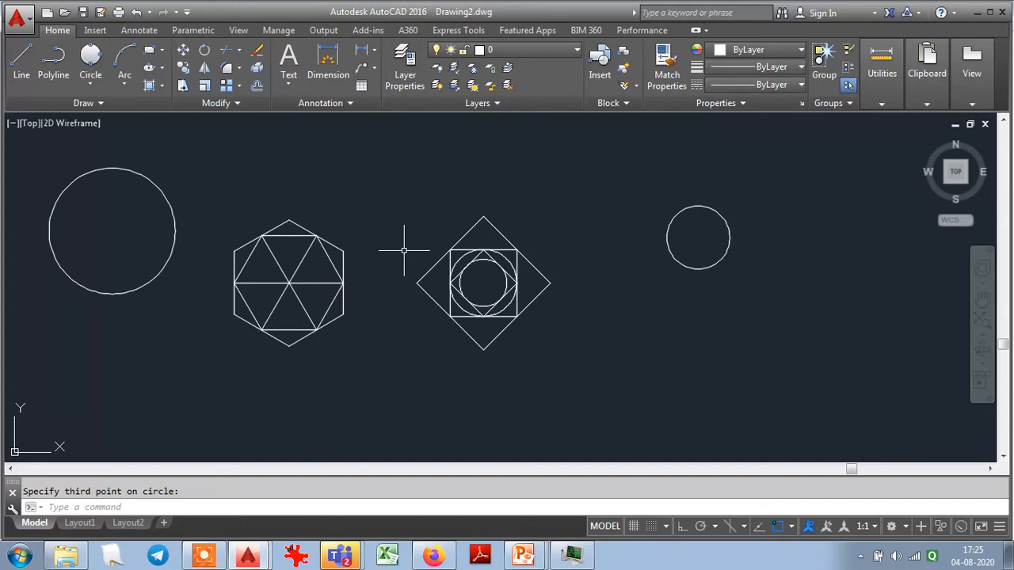
{"action": "scroll", "coordinate": [255, 272], "scroll_direction": "up", "scroll_amount": 5}
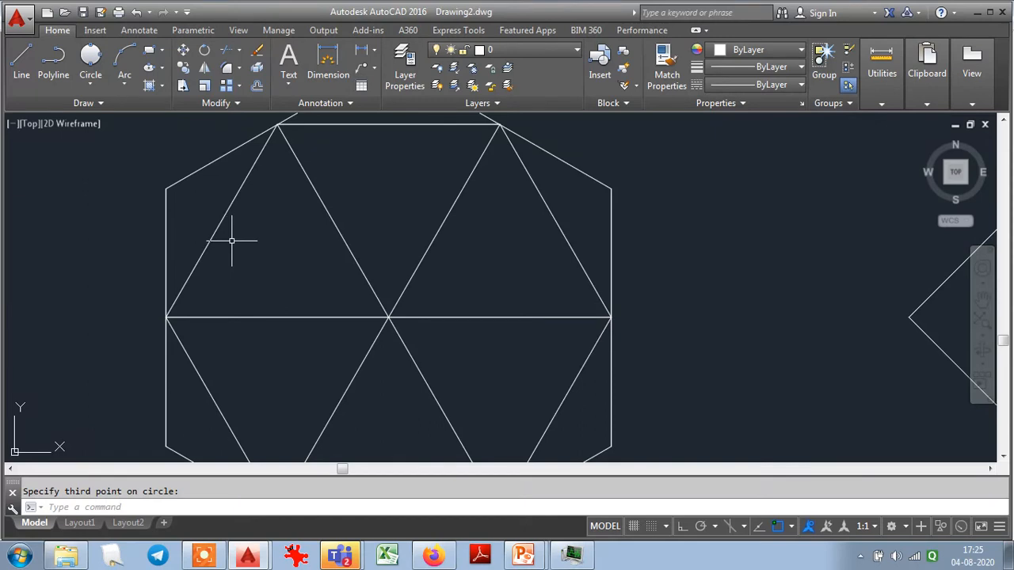
{"action": "left_click", "coordinate": [88, 87]}
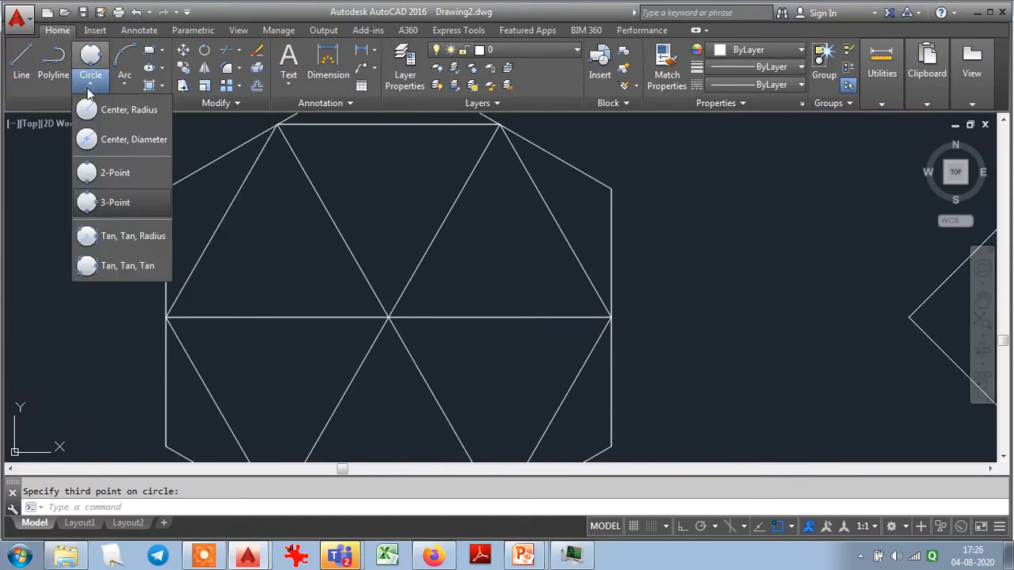
{"action": "left_click", "coordinate": [120, 267]}
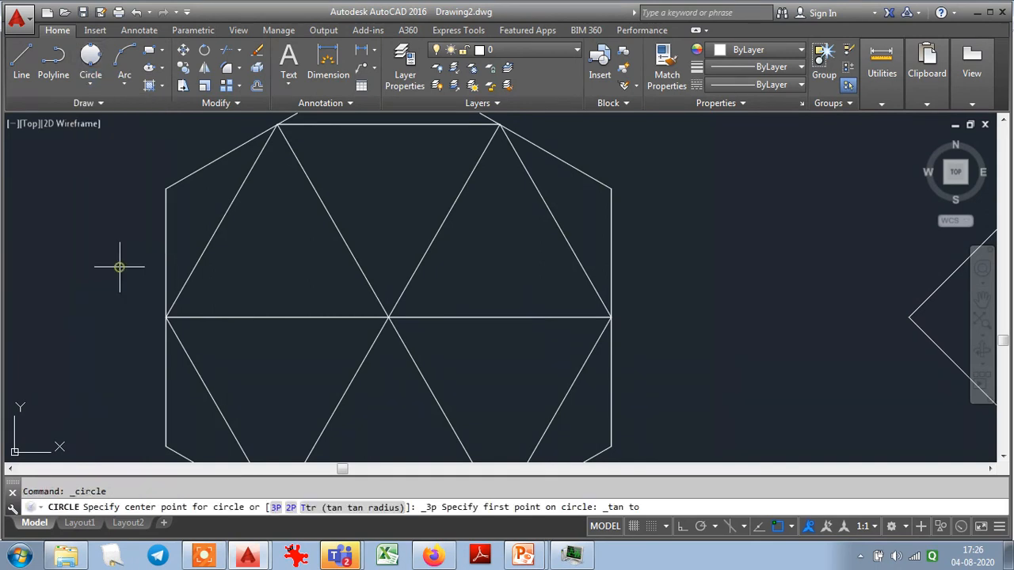
{"action": "left_click", "coordinate": [218, 220]}
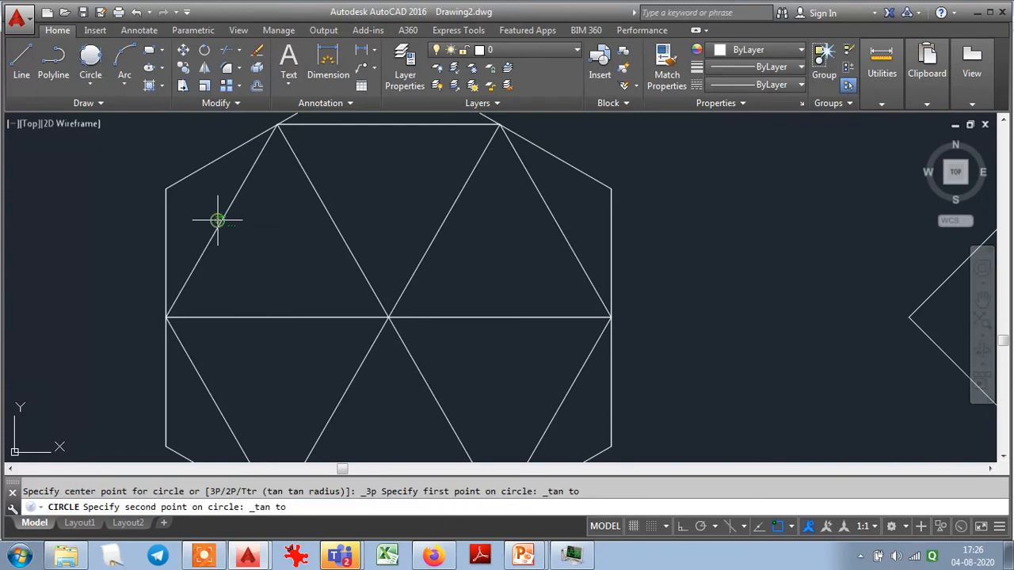
{"action": "left_click", "coordinate": [330, 211]}
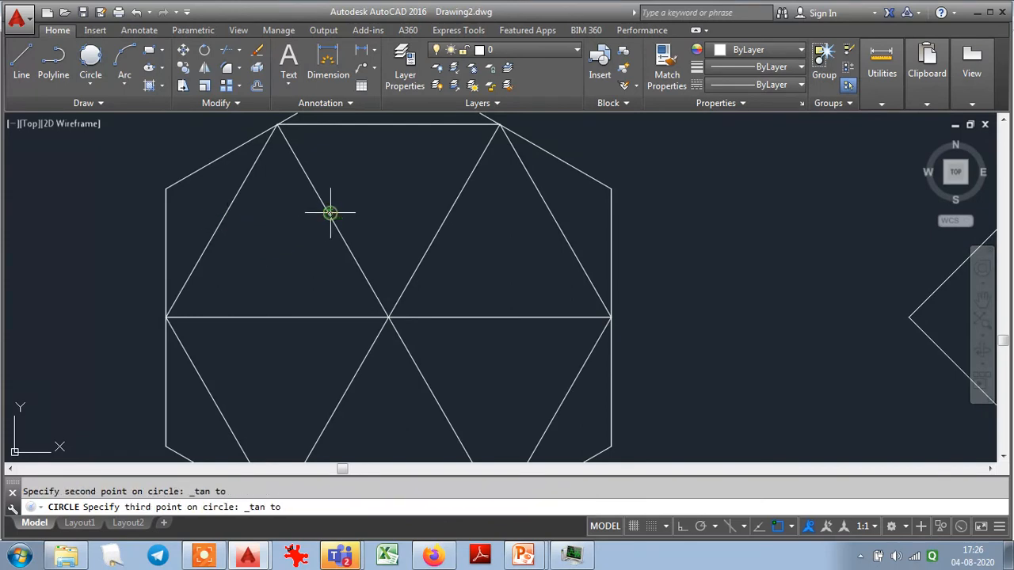
{"action": "left_click", "coordinate": [273, 317]}
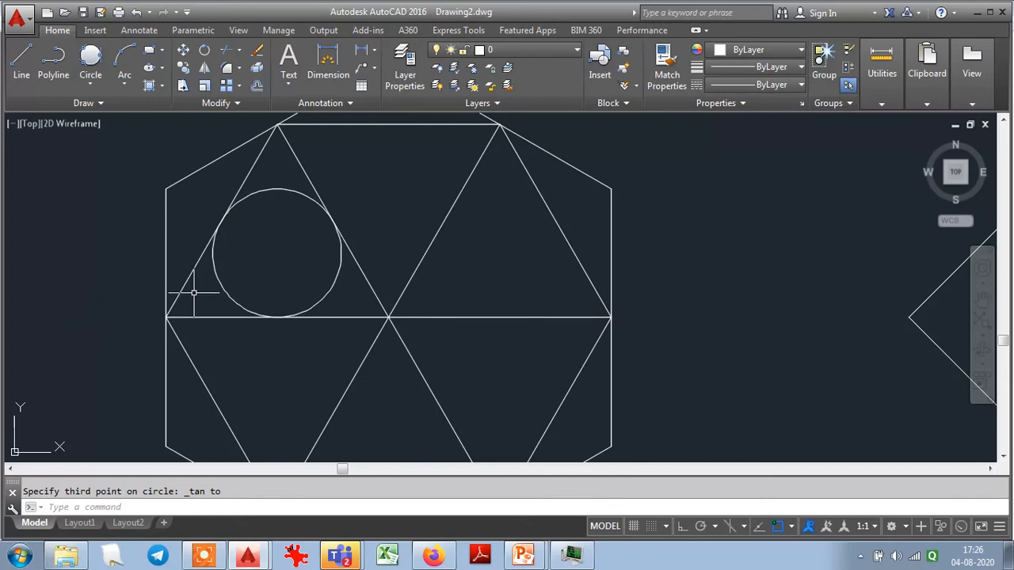
- Inscribe a second Tan, Tan, Tan circle in the hexagon's upper-right triangle
{"action": "scroll", "coordinate": [193, 292], "scroll_direction": "down", "scroll_amount": 3}
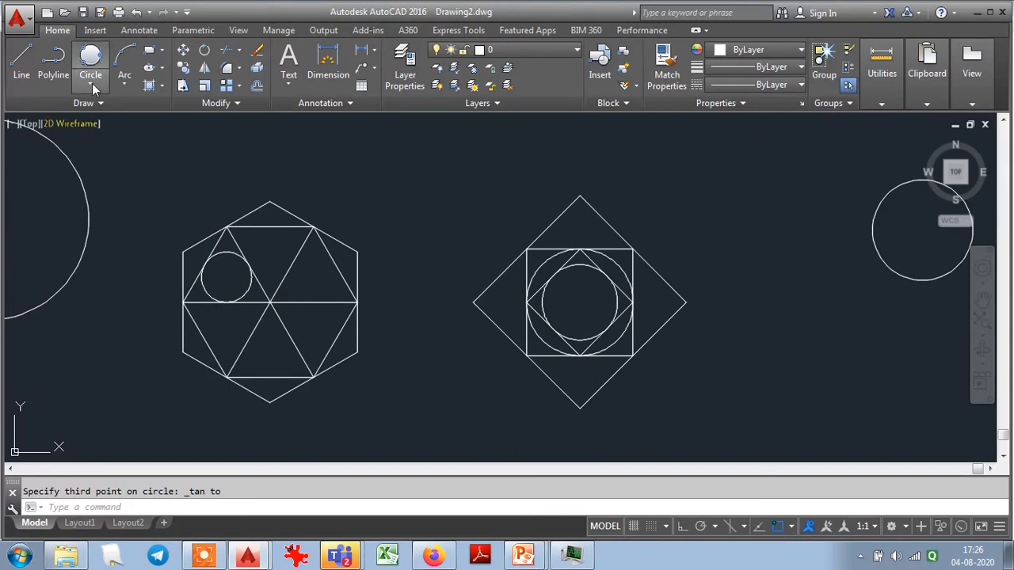
{"action": "left_click", "coordinate": [90, 55]}
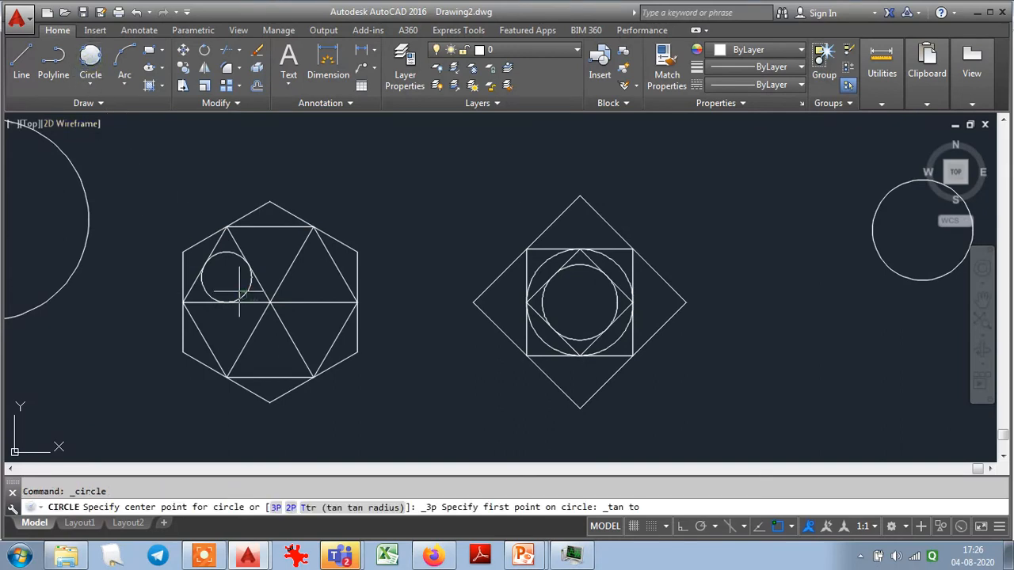
{"action": "left_click", "coordinate": [289, 271]}
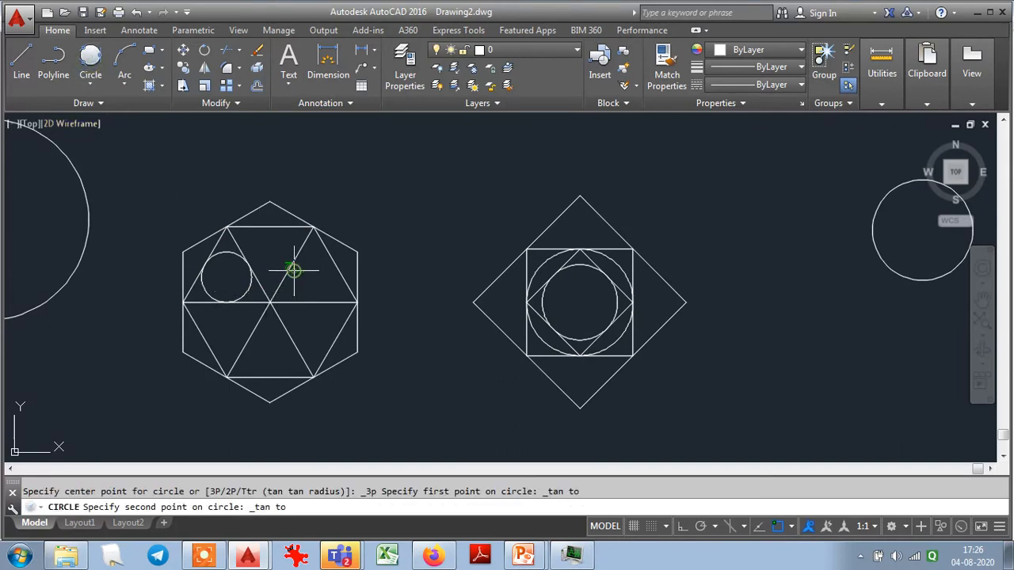
{"action": "left_click", "coordinate": [334, 265]}
{"action": "left_click", "coordinate": [318, 299]}
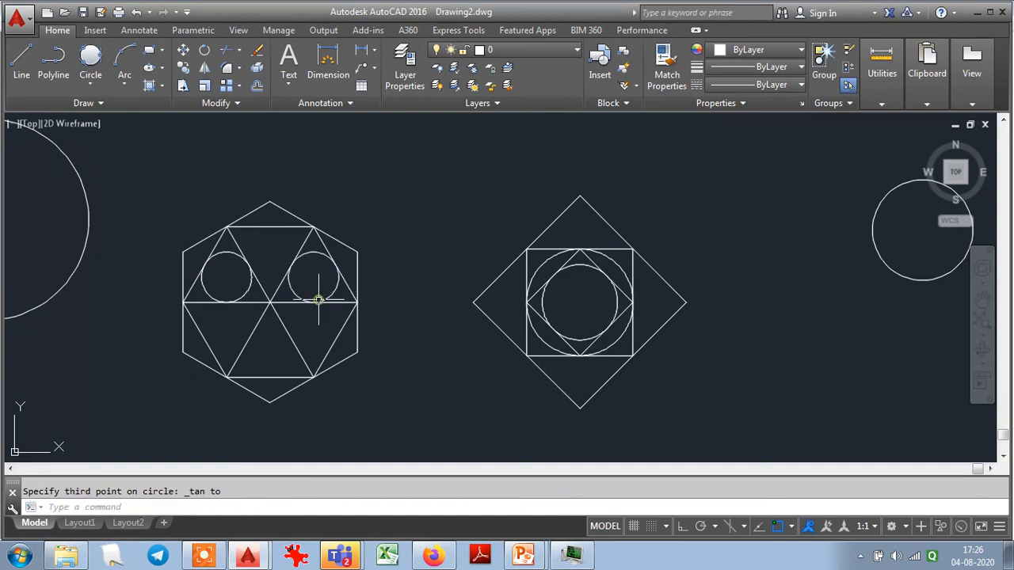
- Inscribe a third Tan, Tan, Tan circle in the hexagon's bottom middle triangle
{"action": "left_click", "coordinate": [90, 57]}
{"action": "left_click", "coordinate": [247, 339]}
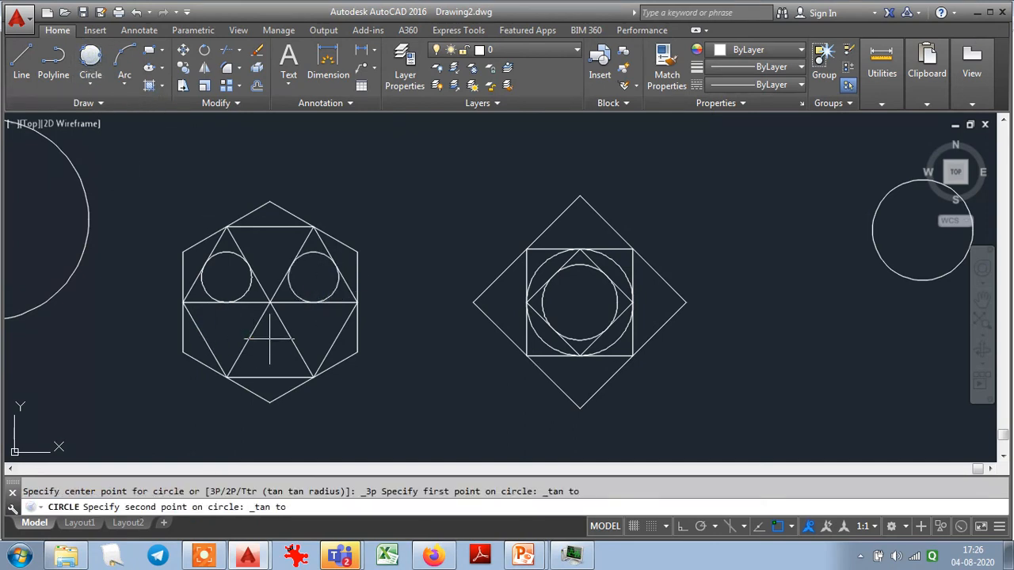
{"action": "left_click", "coordinate": [289, 341]}
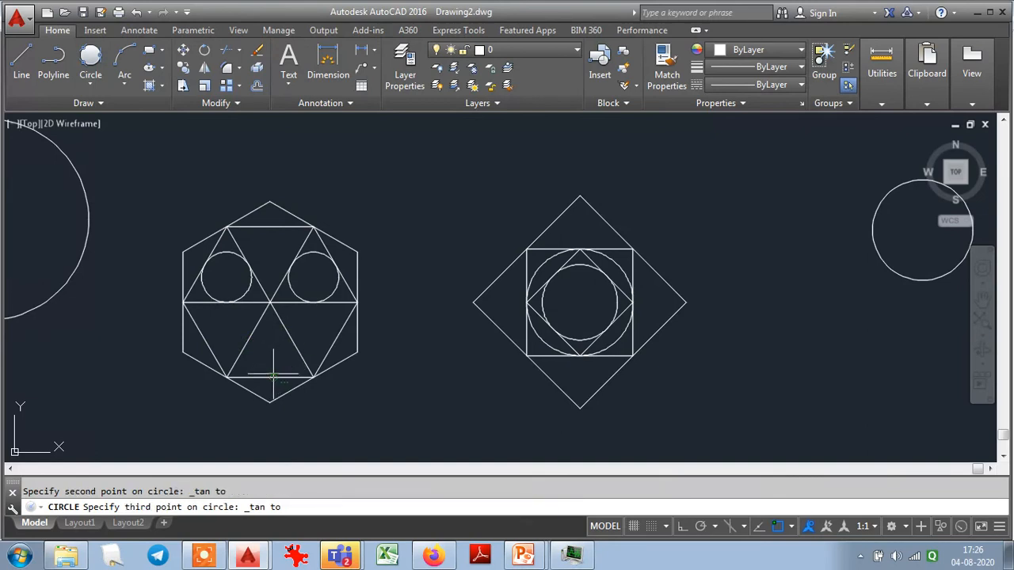
{"action": "left_click", "coordinate": [273, 374]}
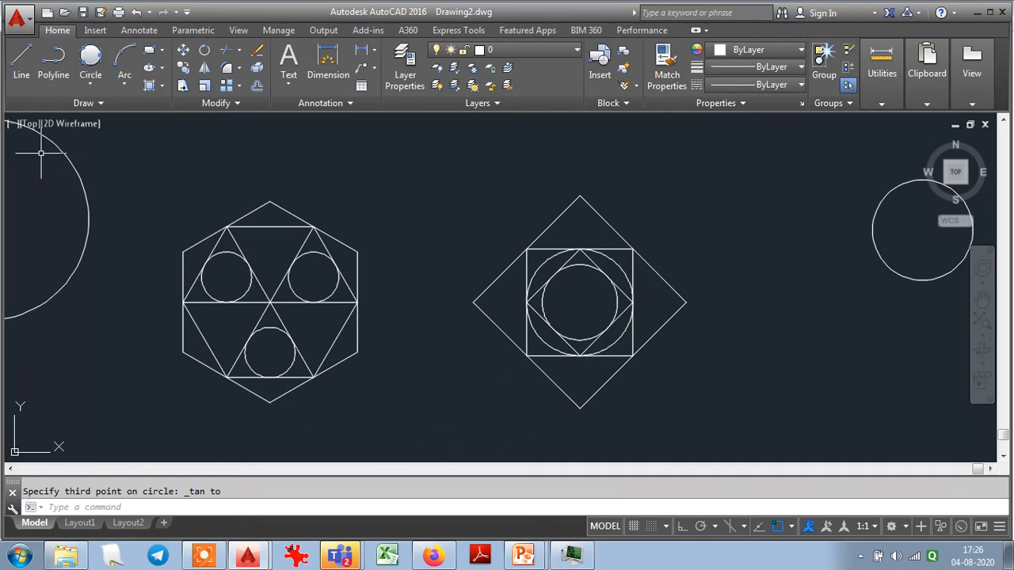
- Draw a Tan, Tan, Tan circle touching the three sides of the outer diamond's left corner triangle
{"action": "left_click", "coordinate": [94, 57]}
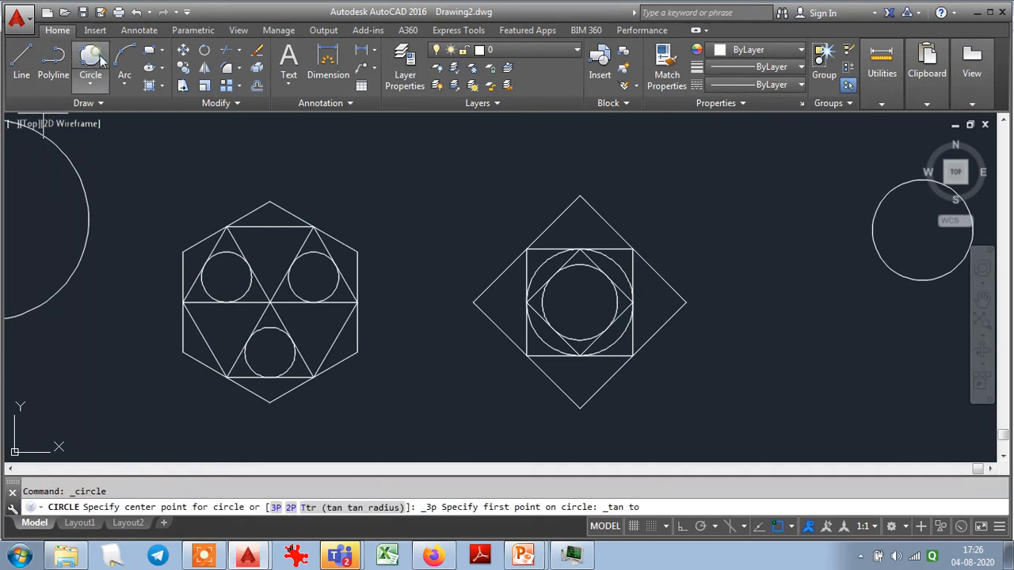
{"action": "left_click", "coordinate": [485, 273]}
{"action": "left_click", "coordinate": [494, 328]}
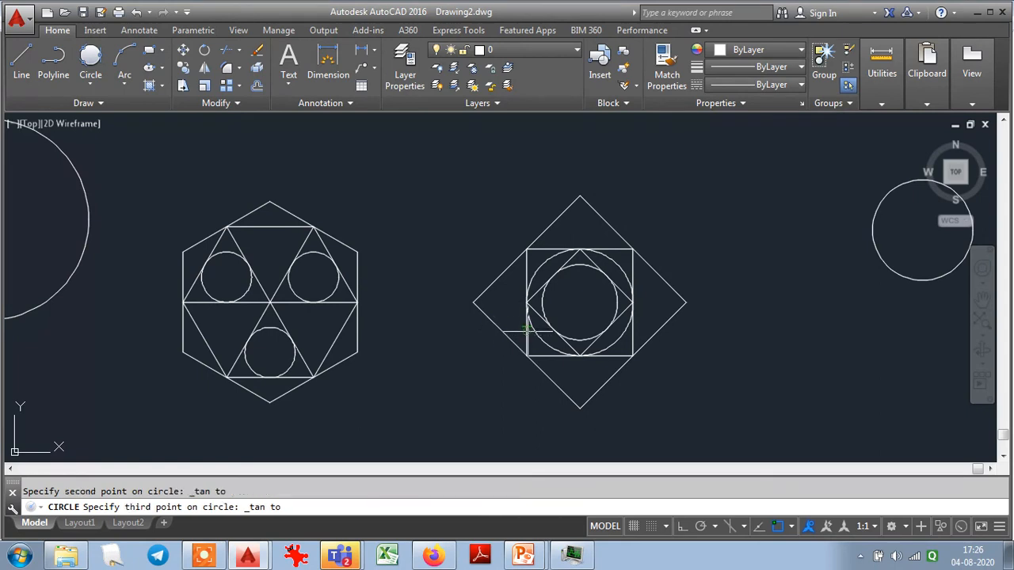
{"action": "left_click", "coordinate": [527, 331]}
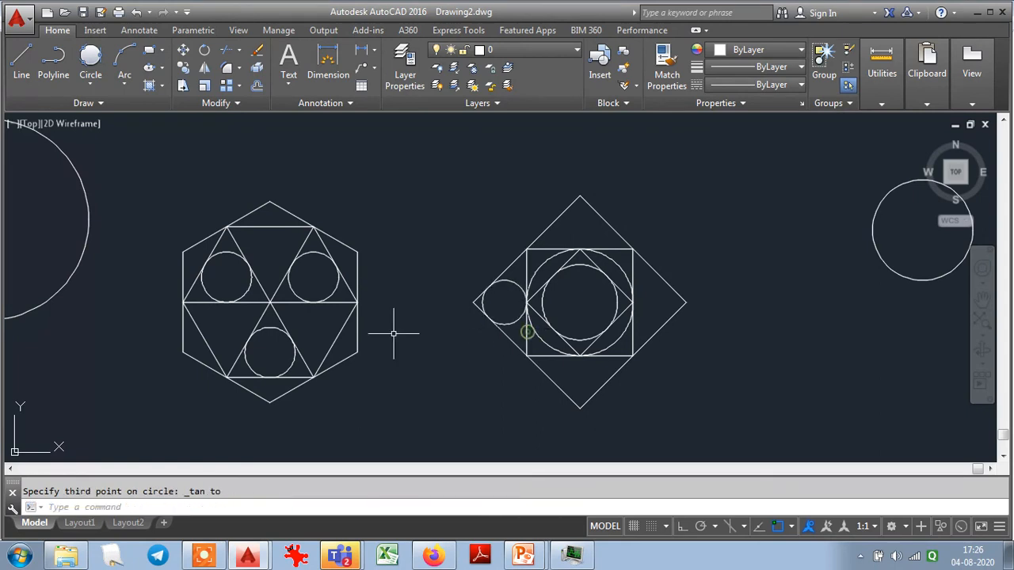
- Inscribe a Tan, Tan, Tan circle in the top corner triangle between the outer diamond and the square
{"action": "left_click", "coordinate": [95, 57]}
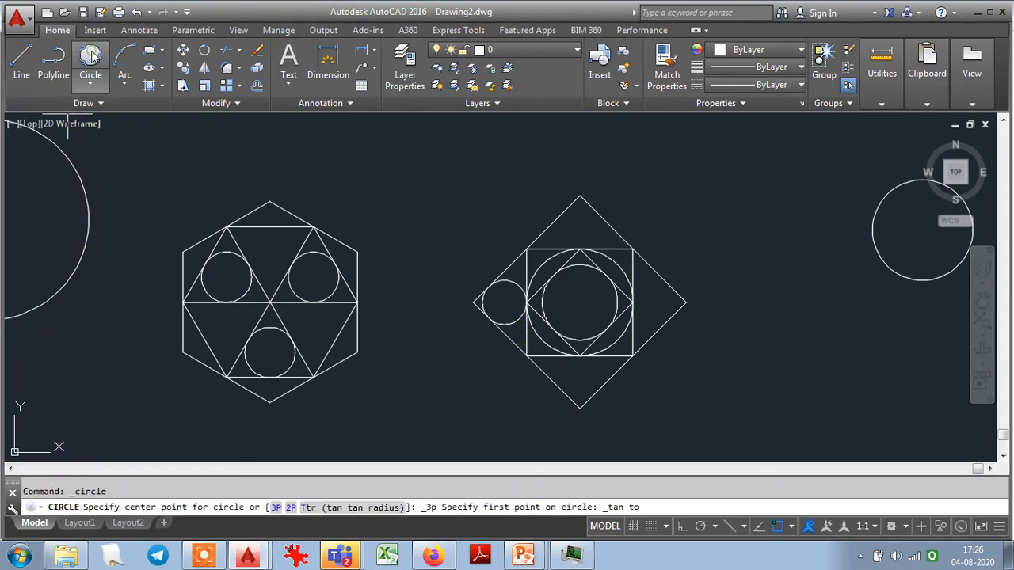
{"action": "left_click", "coordinate": [555, 224]}
{"action": "left_click", "coordinate": [607, 221]}
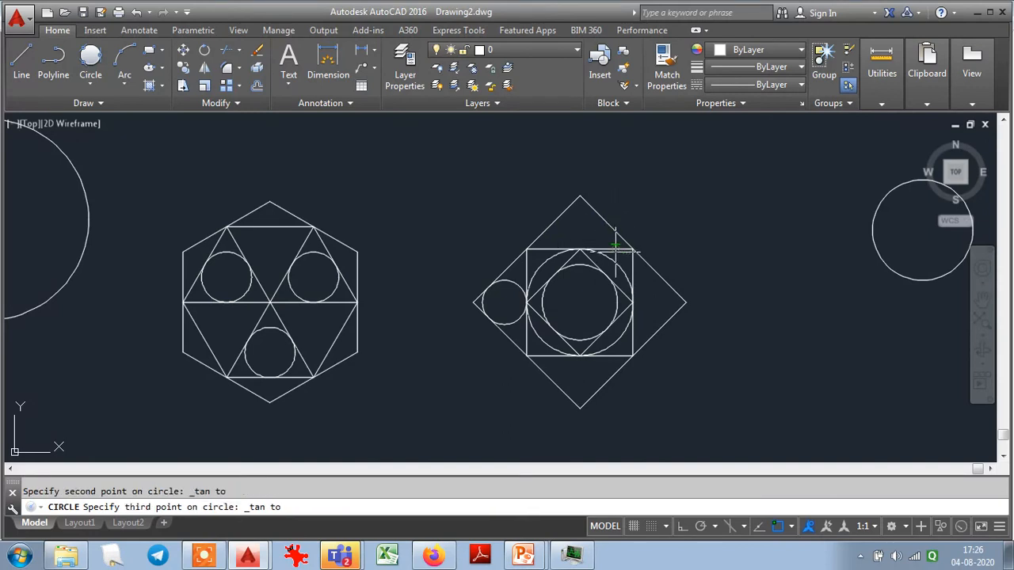
{"action": "left_click", "coordinate": [598, 251]}
- Inscribe a Tan, Tan, Tan circle in the outer diamond's right corner triangle
{"action": "left_click", "coordinate": [91, 57]}
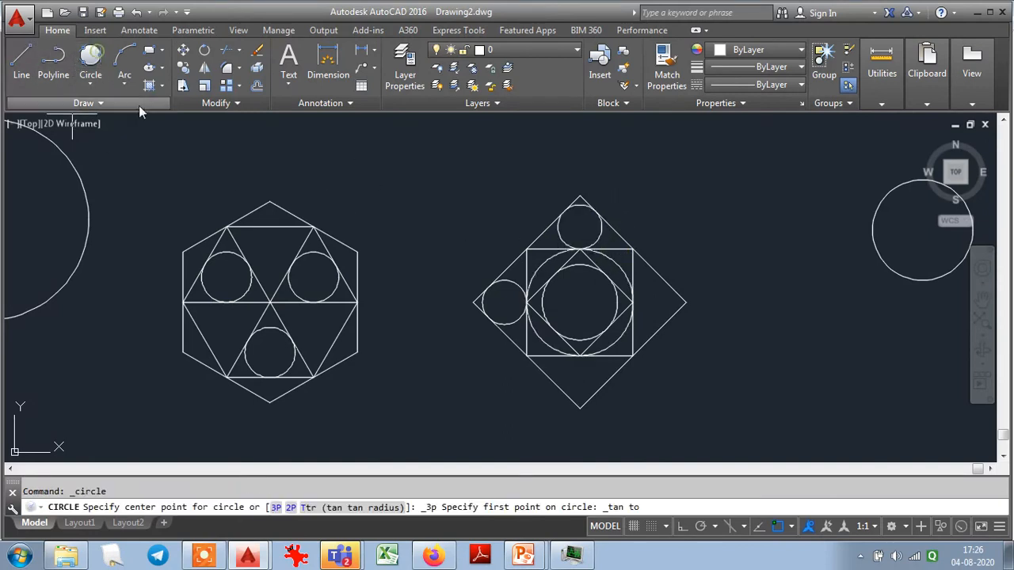
{"action": "left_click", "coordinate": [631, 346]}
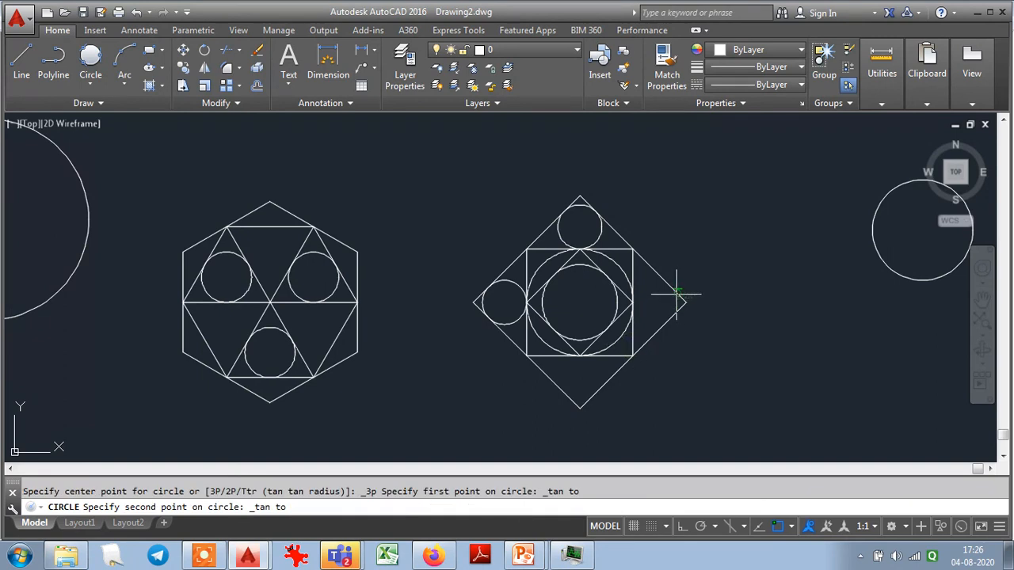
{"action": "left_click", "coordinate": [674, 289]}
{"action": "left_click", "coordinate": [672, 314]}
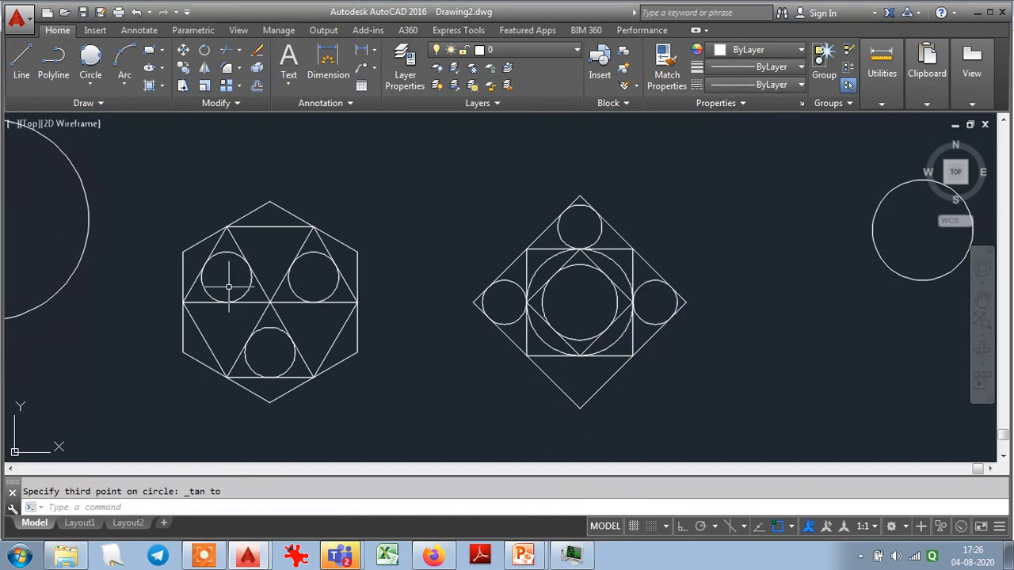
- Inscribe a Tan, Tan, Tan circle in the outer diamond's bottom corner triangle
{"action": "left_click", "coordinate": [85, 63]}
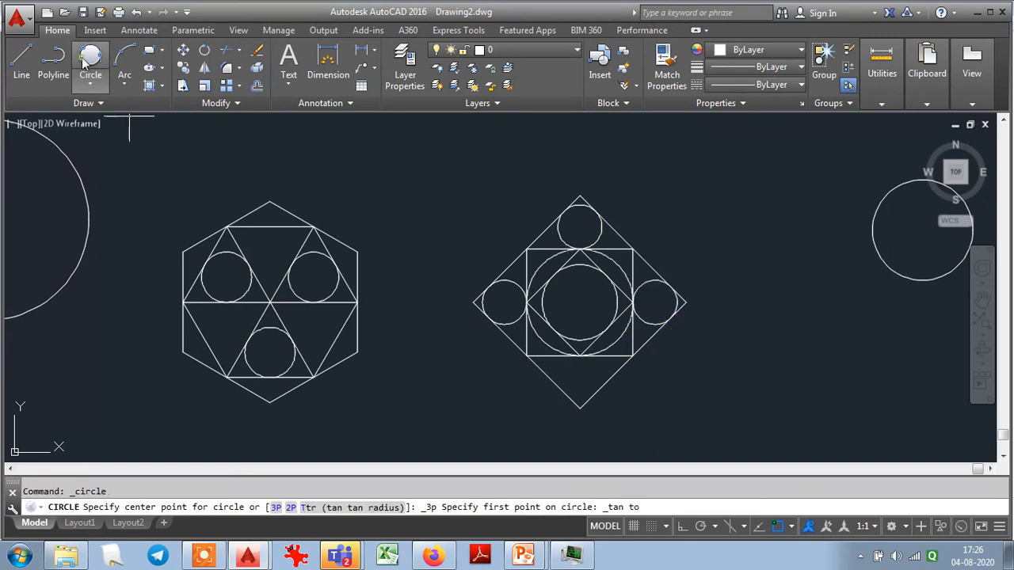
{"action": "left_click", "coordinate": [593, 392]}
{"action": "left_click", "coordinate": [602, 357]}
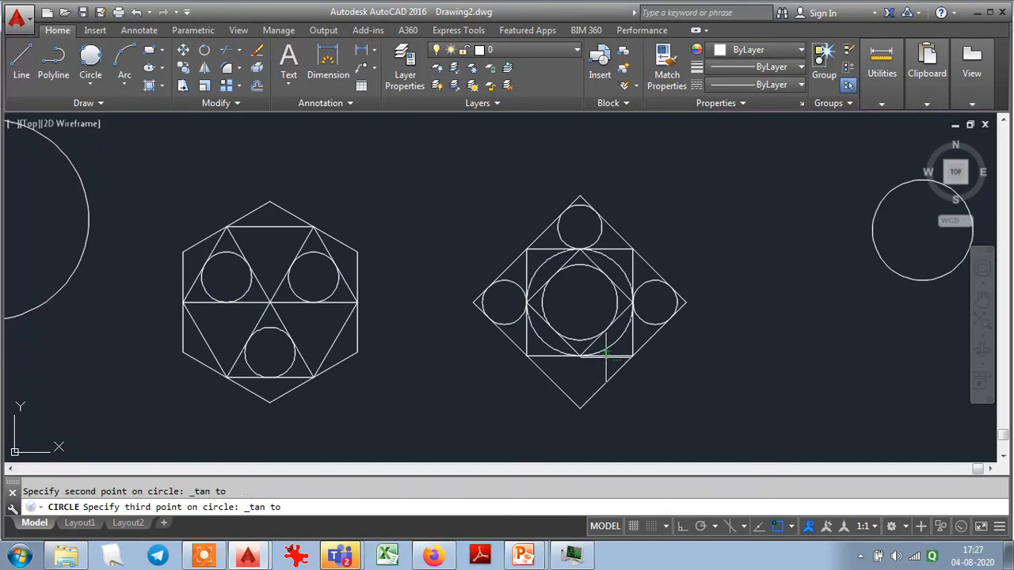
{"action": "left_click", "coordinate": [551, 379]}
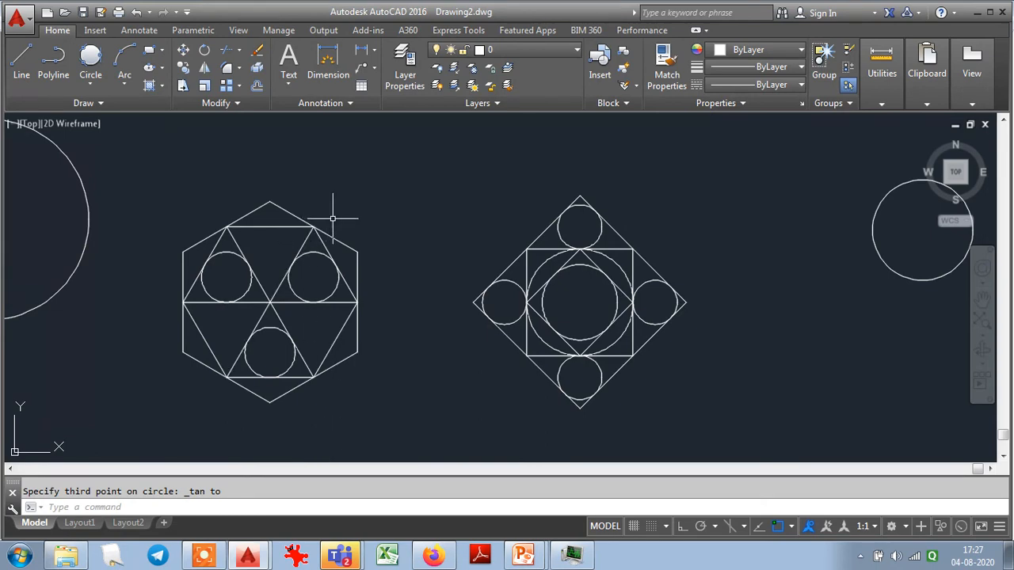
- Inscribe a Tan, Tan, Tan circle in the flat triangle at the hexagon's top corner
{"action": "scroll", "coordinate": [333, 218], "scroll_direction": "up", "scroll_amount": 4}
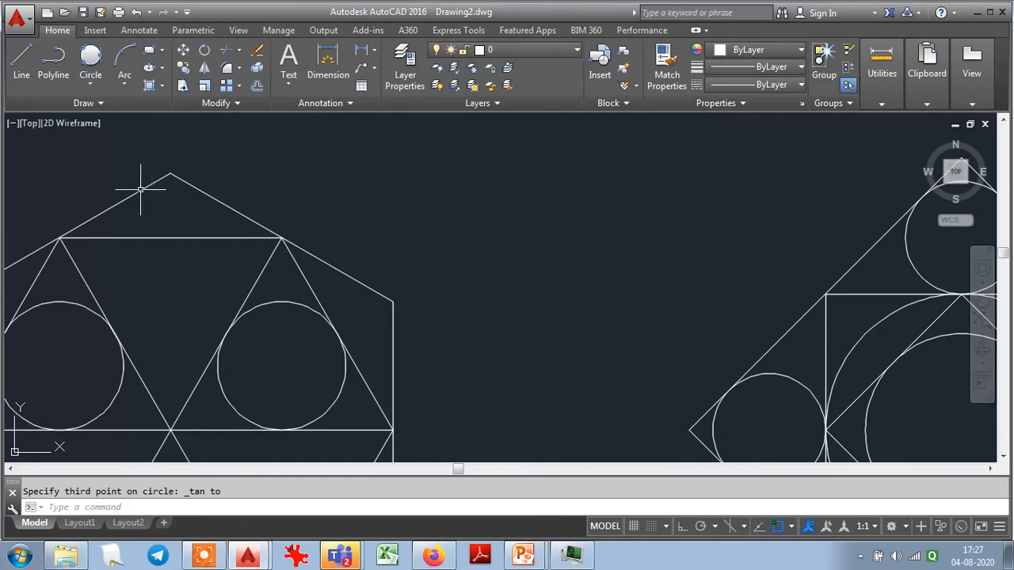
{"action": "left_click", "coordinate": [91, 57]}
{"action": "left_click", "coordinate": [123, 198]}
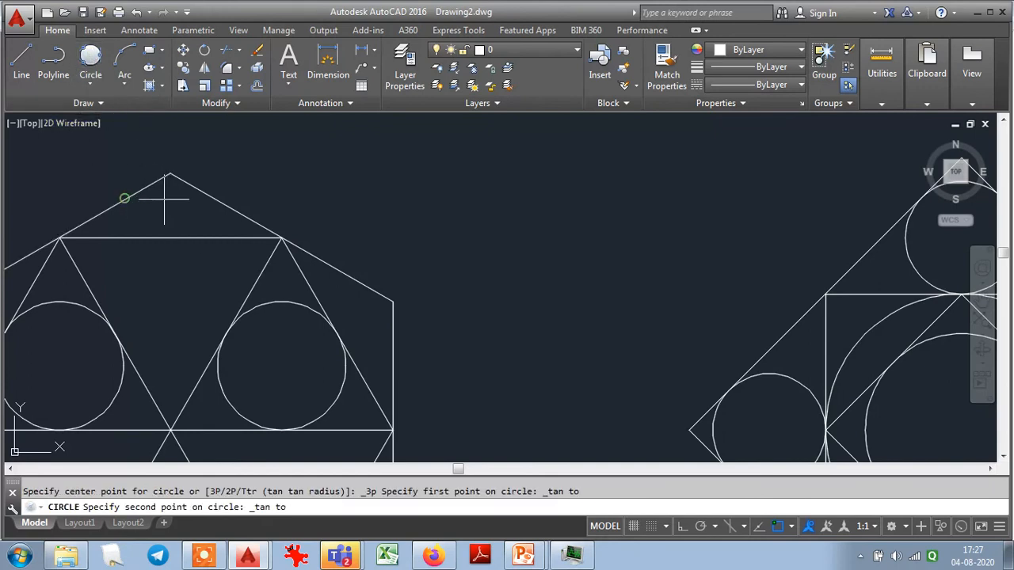
{"action": "left_click", "coordinate": [209, 199]}
{"action": "left_click", "coordinate": [180, 237]}
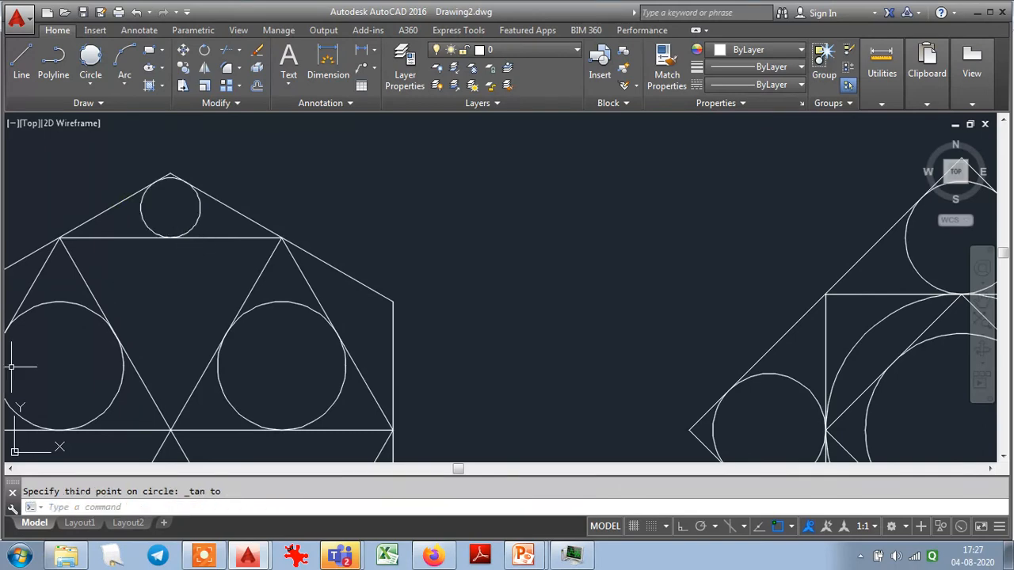
- Use LIST to read the properties of the circle in the hexagon's upper-right triangle
{"action": "scroll", "coordinate": [219, 309], "scroll_direction": "down", "scroll_amount": 3}
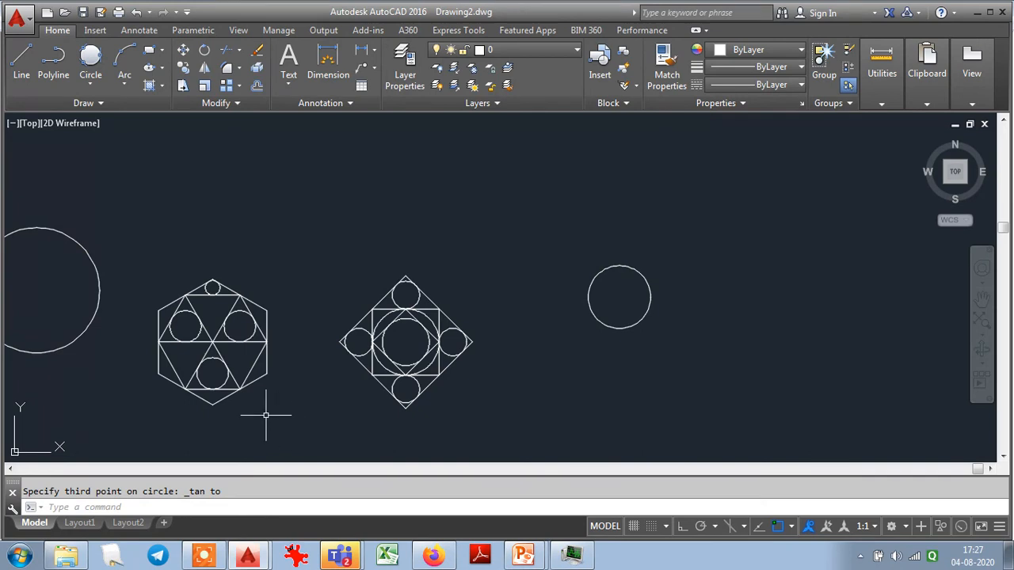
{"action": "type", "text": "z"}
{"action": "key", "text": "Return"}
{"action": "type", "text": "e"}
{"action": "key", "text": "Return"}
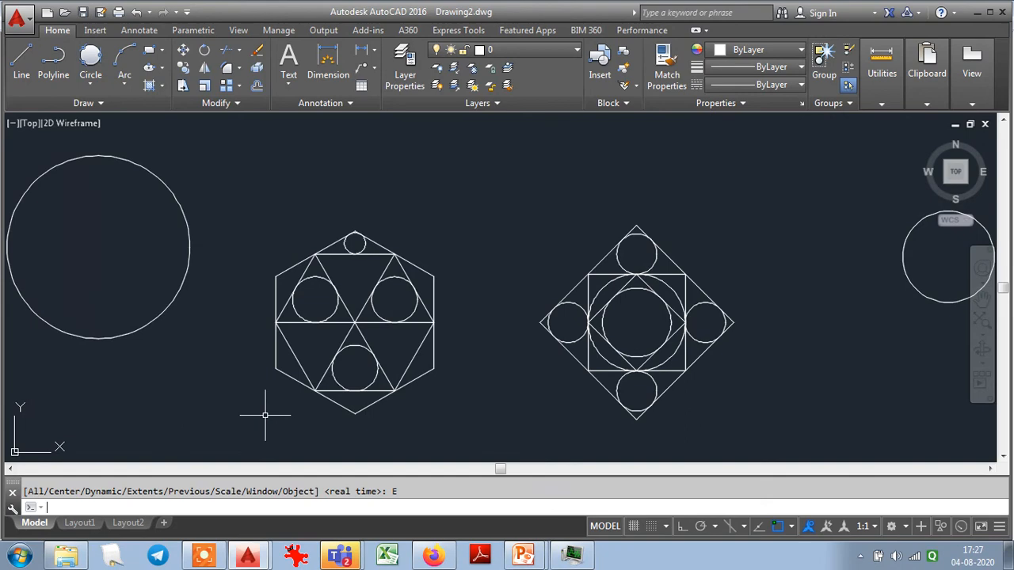
{"action": "scroll", "coordinate": [394, 351], "scroll_direction": "up", "scroll_amount": 3}
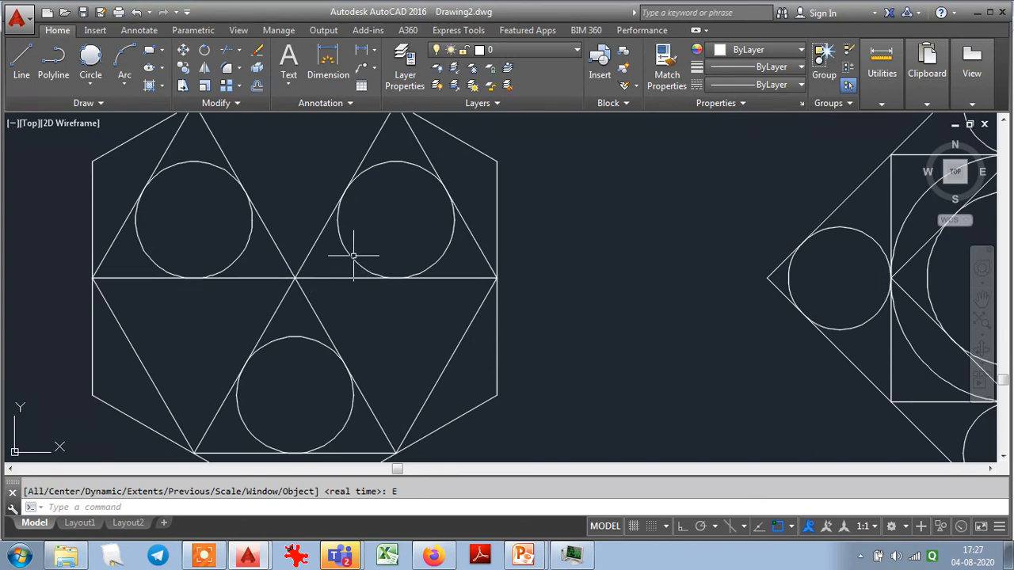
{"action": "type", "text": "LIST"}
{"action": "key", "text": "Return"}
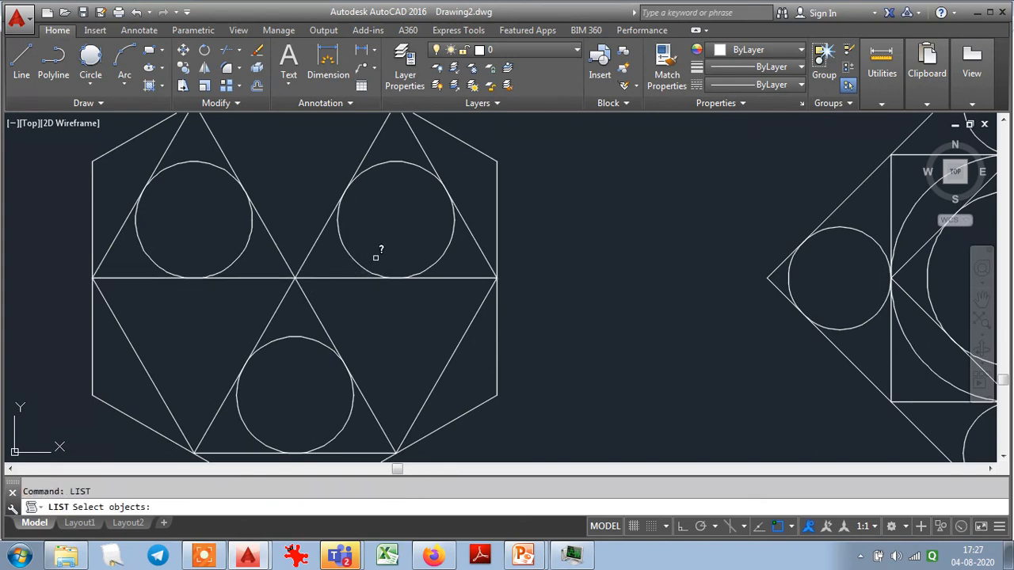
{"action": "left_click", "coordinate": [354, 255]}
{"action": "key", "text": "Return"}
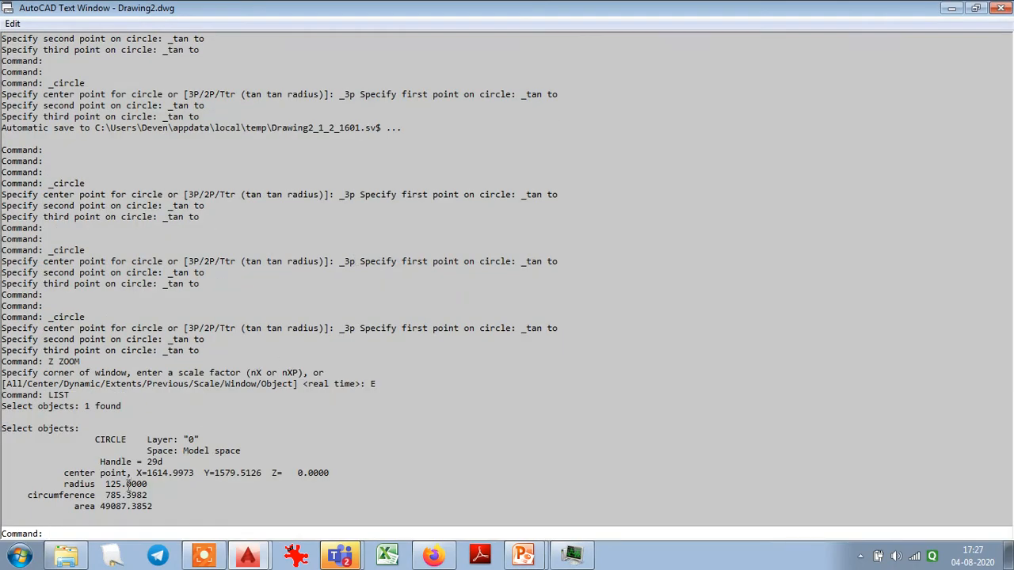
{"action": "key", "text": "F2"}
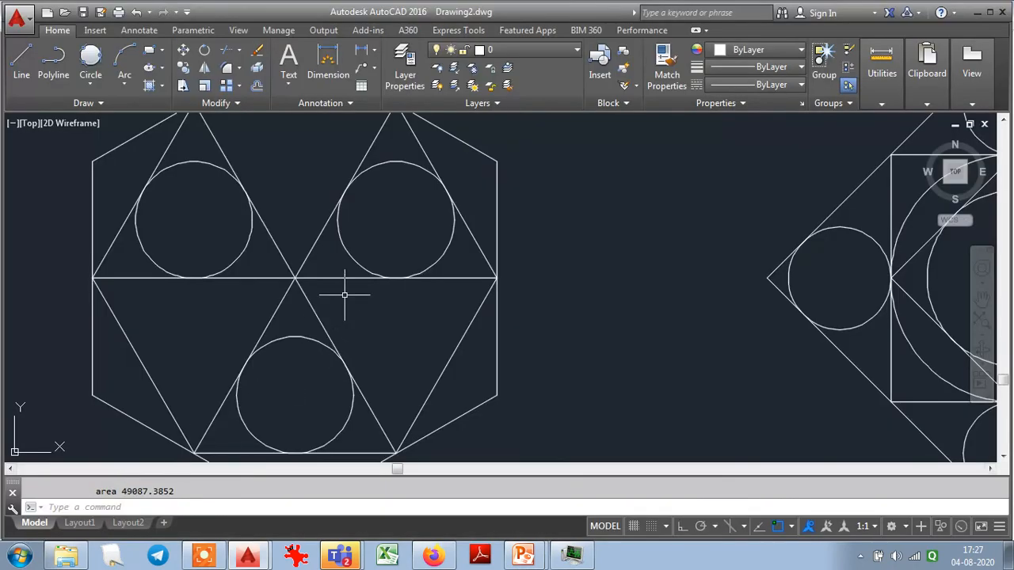
- Draw a Tan, Tan, Radius circle of radius 100 tangent to the horizontal and inner slanted sides of the hexagon's lower-right triangle
{"action": "left_click", "coordinate": [86, 82]}
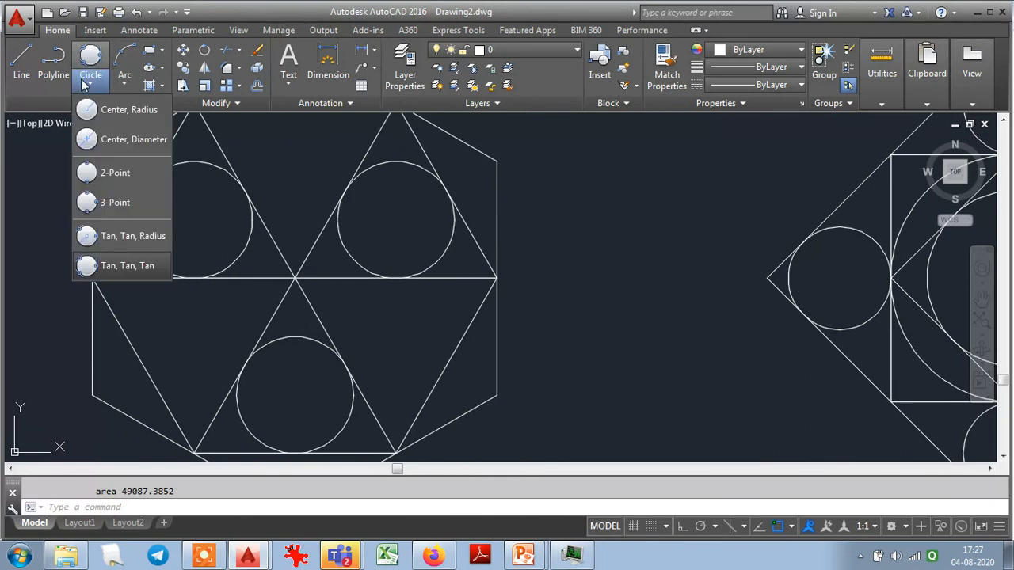
{"action": "left_click", "coordinate": [95, 231]}
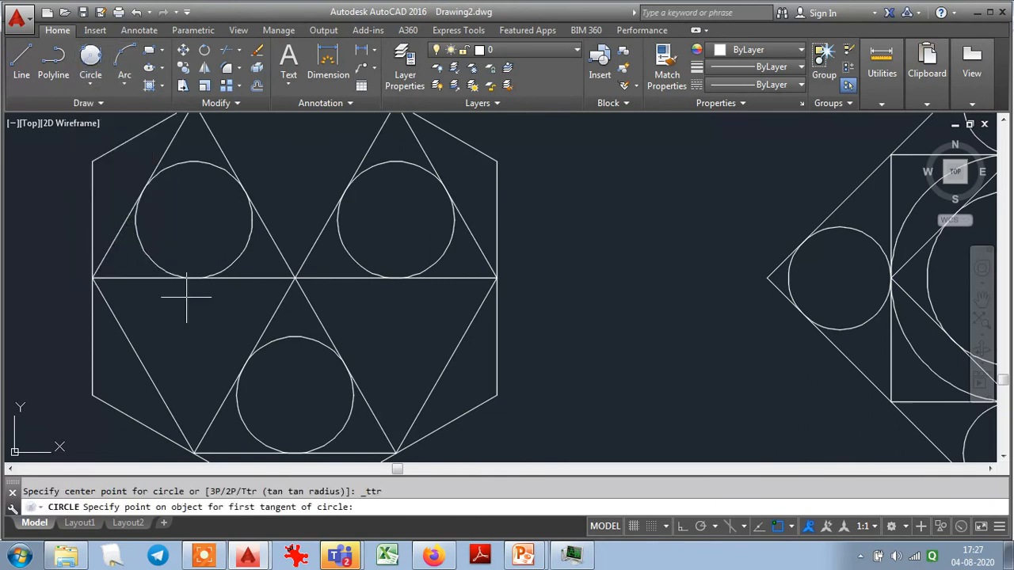
{"action": "left_click", "coordinate": [325, 318]}
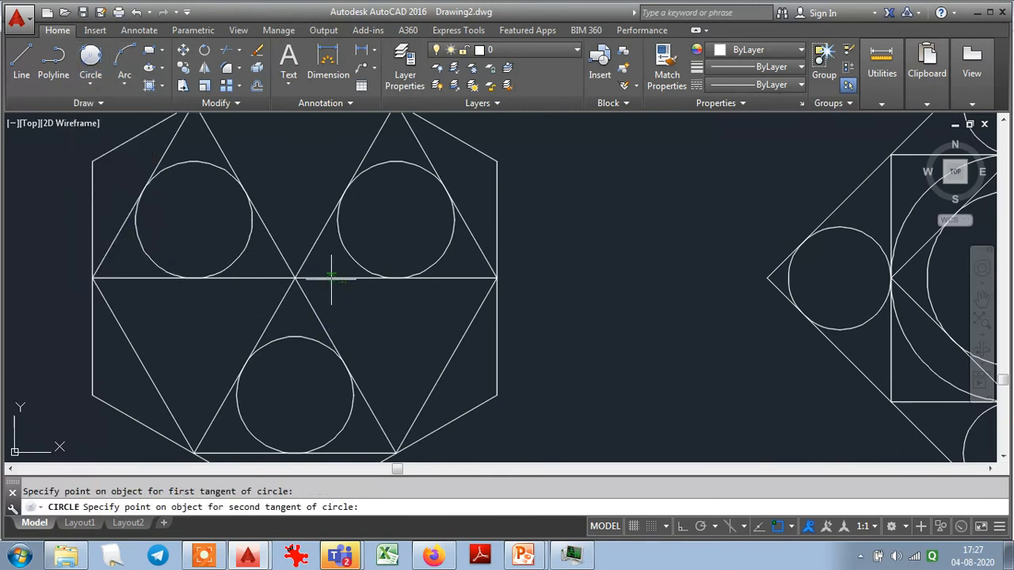
{"action": "left_click", "coordinate": [331, 279]}
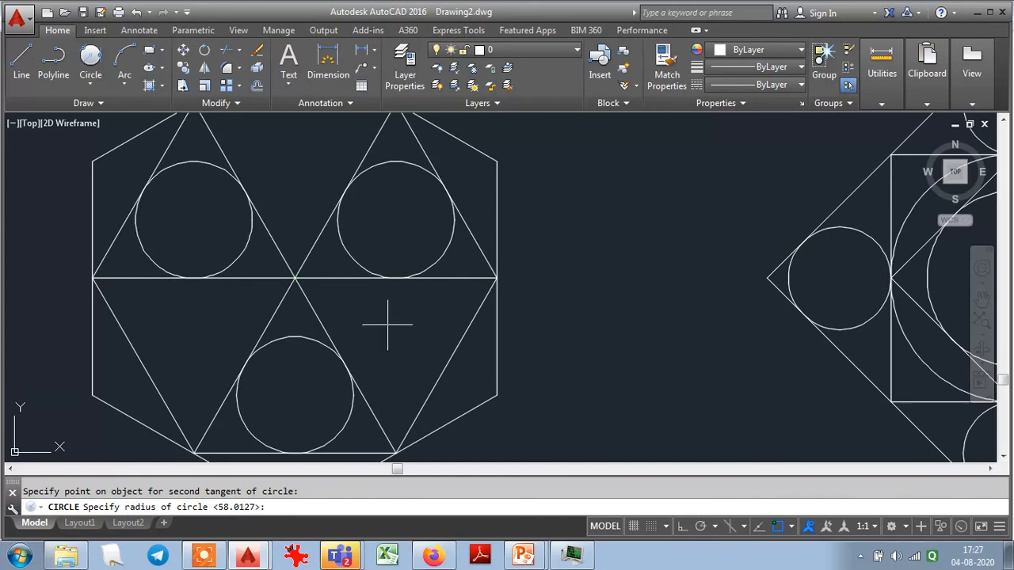
{"action": "type", "text": "100"}
{"action": "key", "text": "Return"}
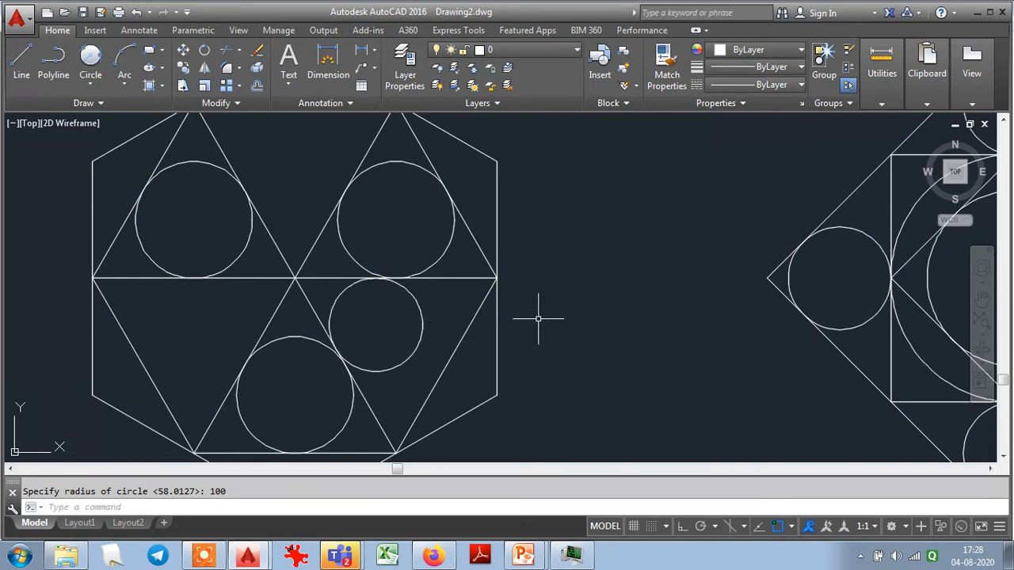
{"action": "scroll", "coordinate": [538, 319], "scroll_direction": "down", "scroll_amount": 2}
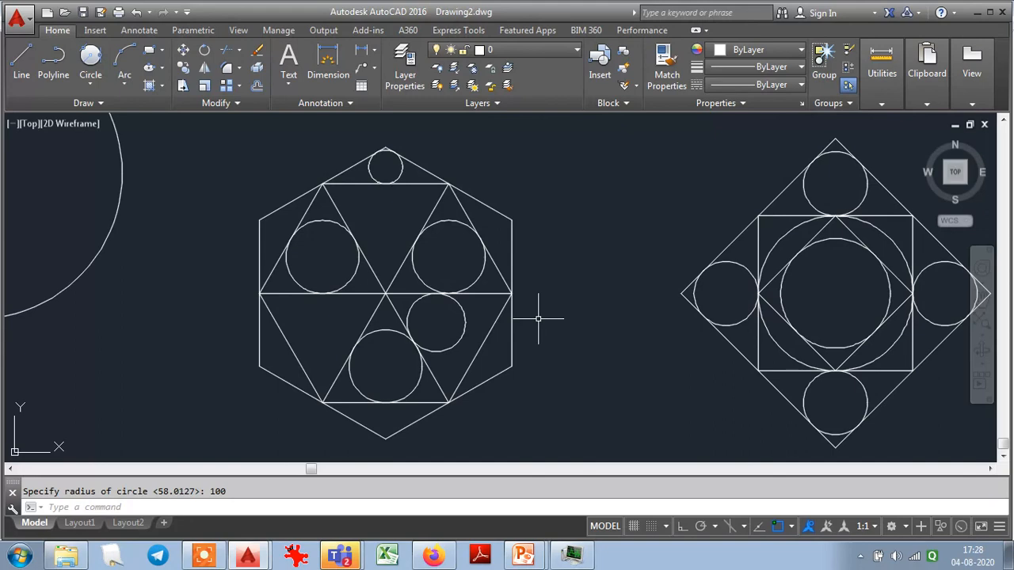
{"action": "scroll", "coordinate": [538, 319], "scroll_direction": "down", "scroll_amount": 2}
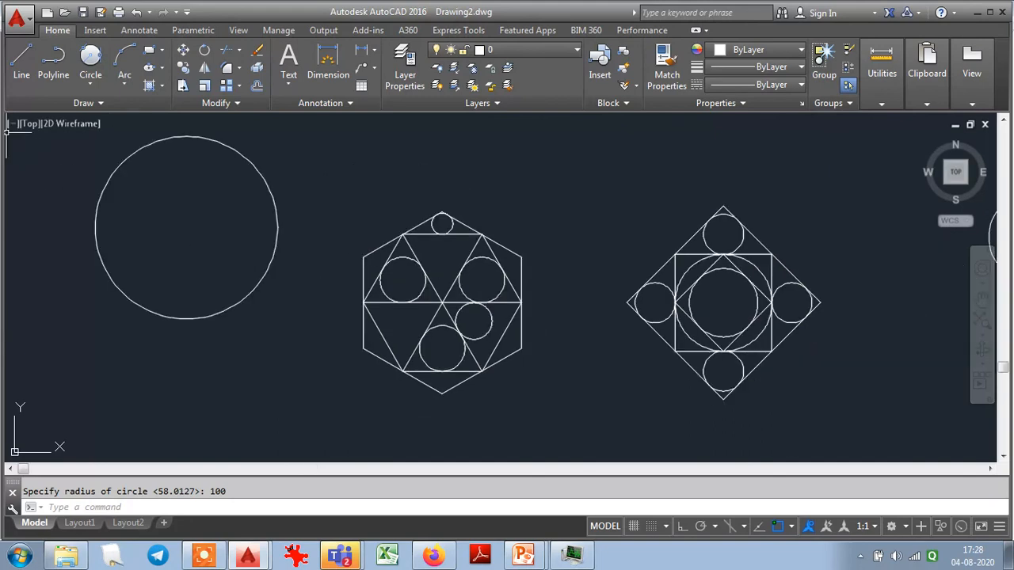
{"action": "left_click", "coordinate": [89, 83]}
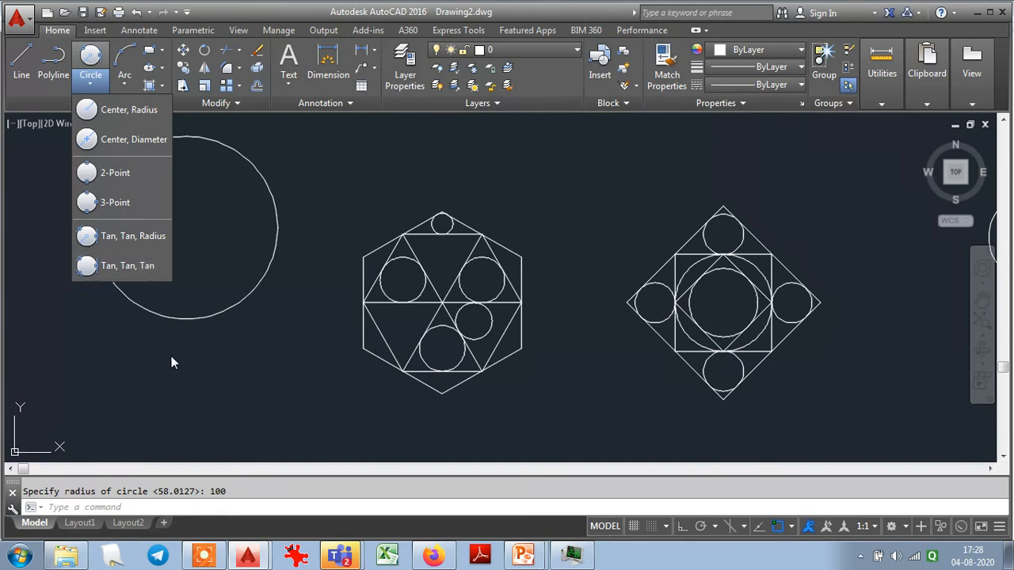
{"action": "left_click", "coordinate": [792, 529]}
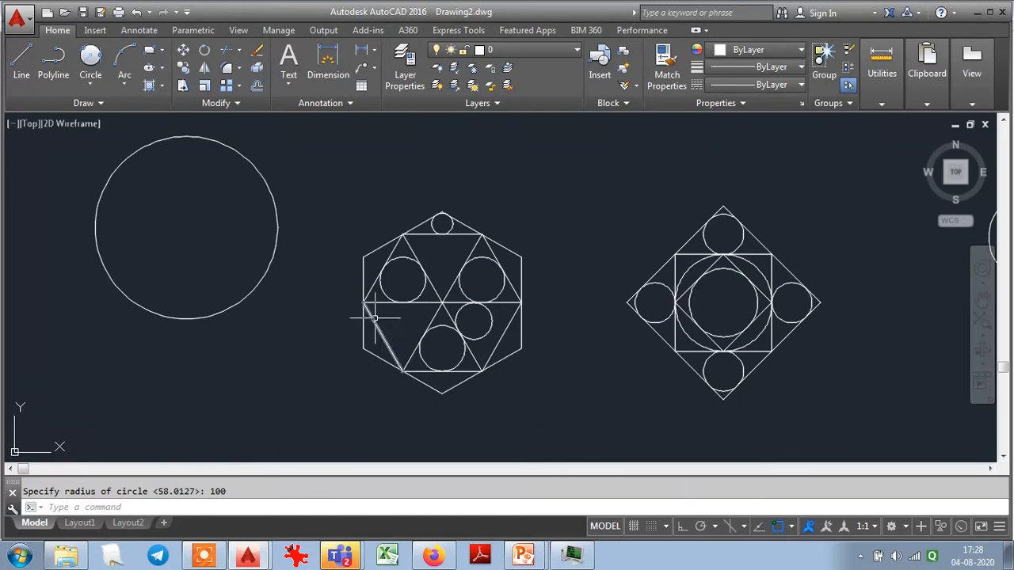
{"action": "scroll", "coordinate": [345, 319], "scroll_direction": "up", "scroll_amount": 5}
{"action": "scroll", "coordinate": [344, 317], "scroll_direction": "down", "scroll_amount": 7}
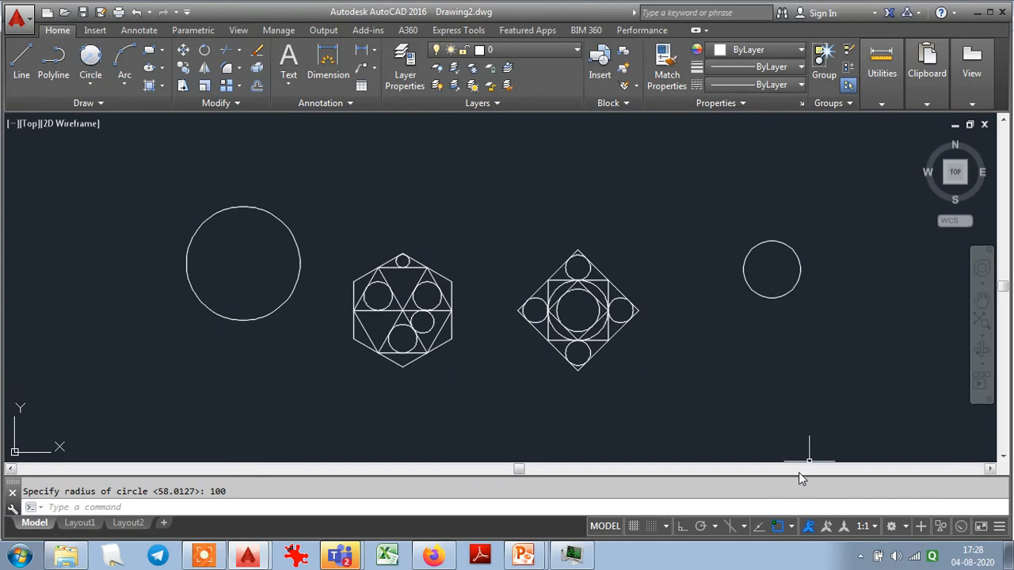
- Enable the Center object snap mode in the Drafting Settings alongside Endpoint and Midpoint
{"action": "right_click", "coordinate": [779, 527]}
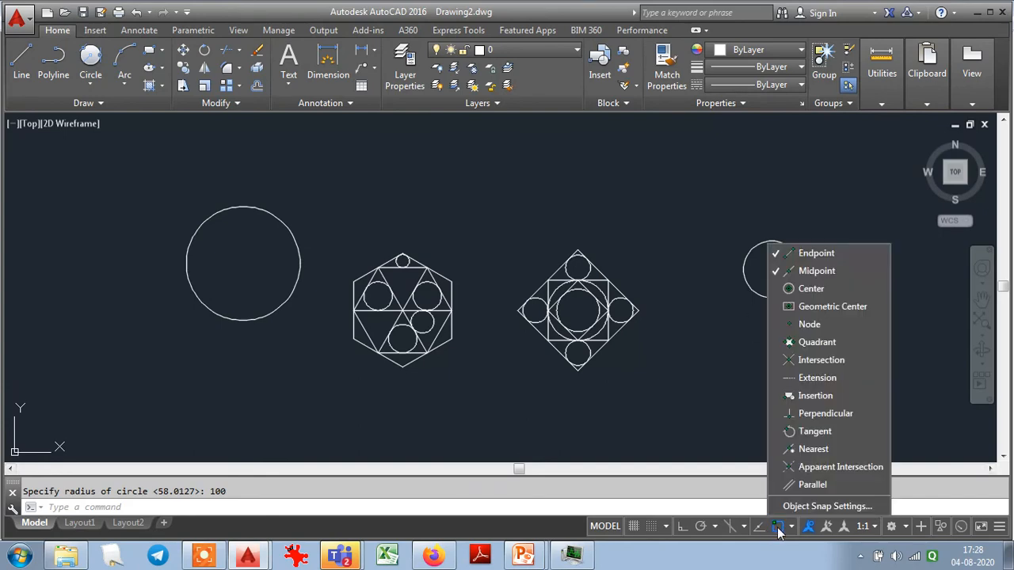
{"action": "left_click", "coordinate": [797, 509]}
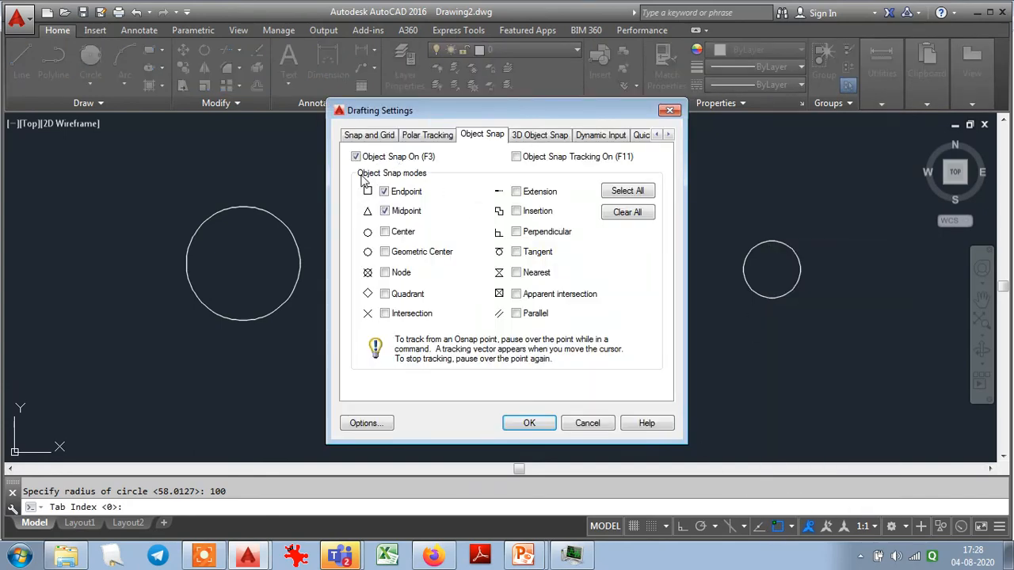
{"action": "left_click", "coordinate": [385, 232]}
{"action": "left_click", "coordinate": [529, 423]}
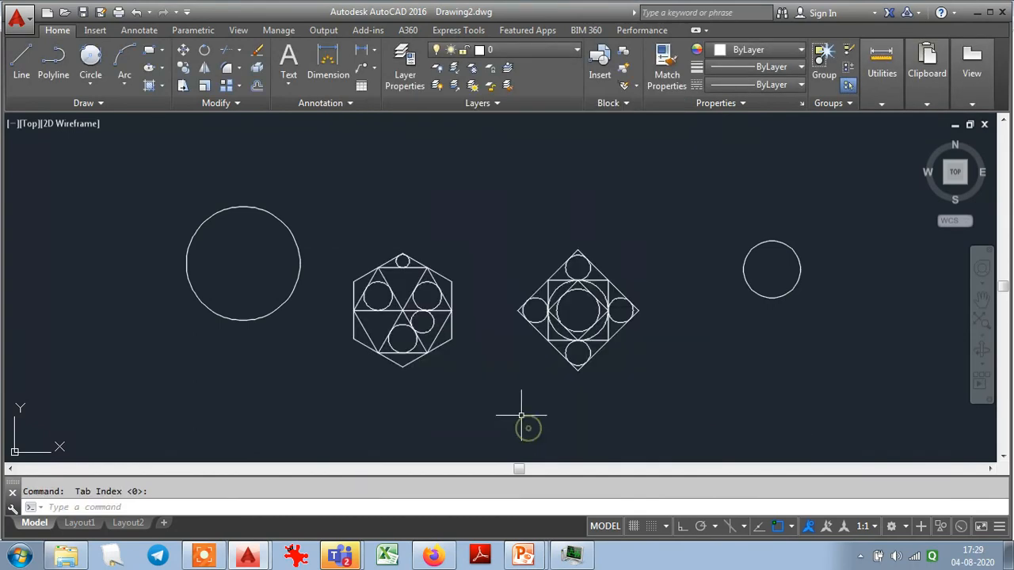
- Draw a line from the center of the large circle to the center of the separate circle beyond the diamond
{"action": "left_click", "coordinate": [22, 57]}
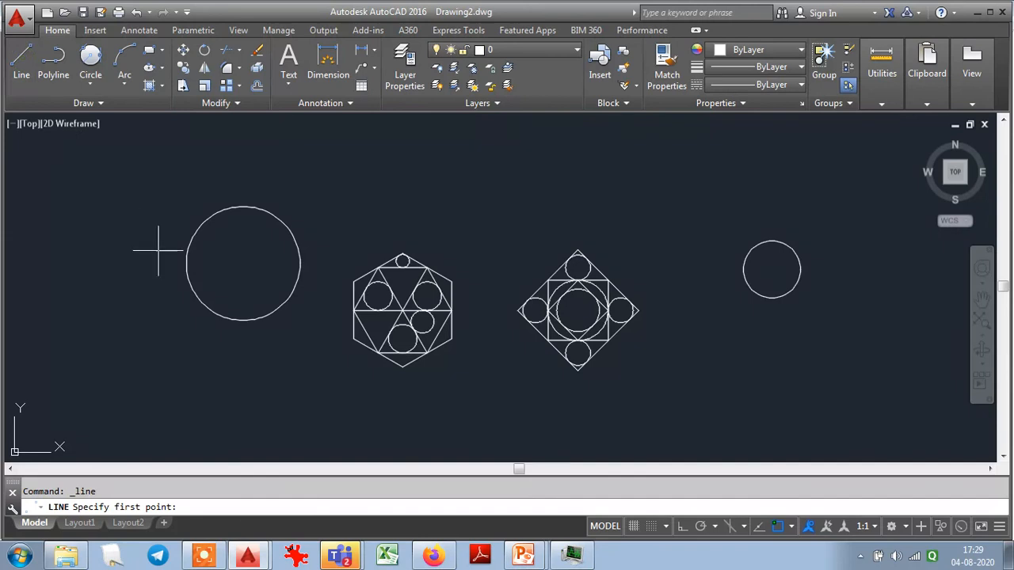
{"action": "left_click", "coordinate": [243, 264]}
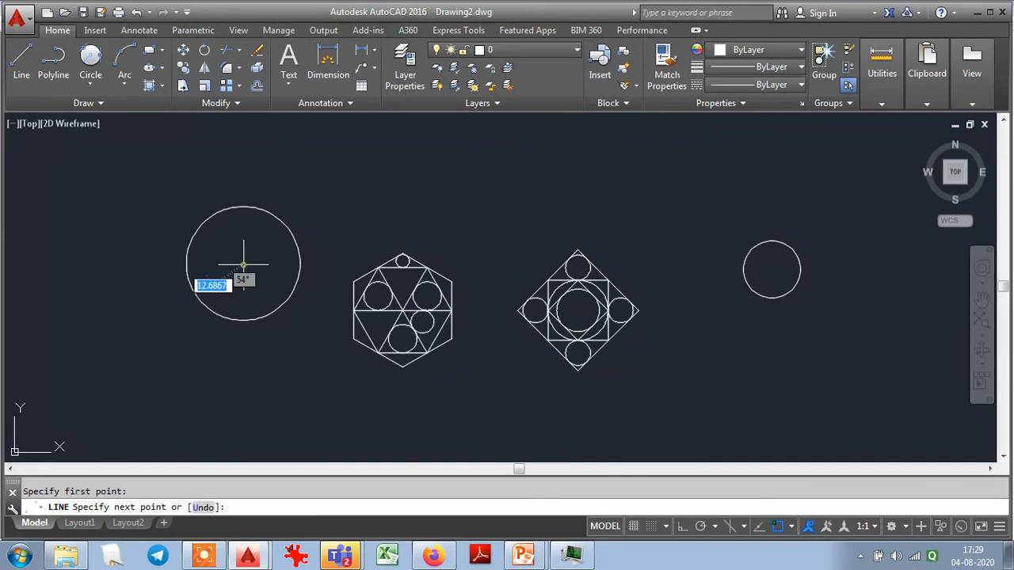
{"action": "left_click", "coordinate": [772, 270]}
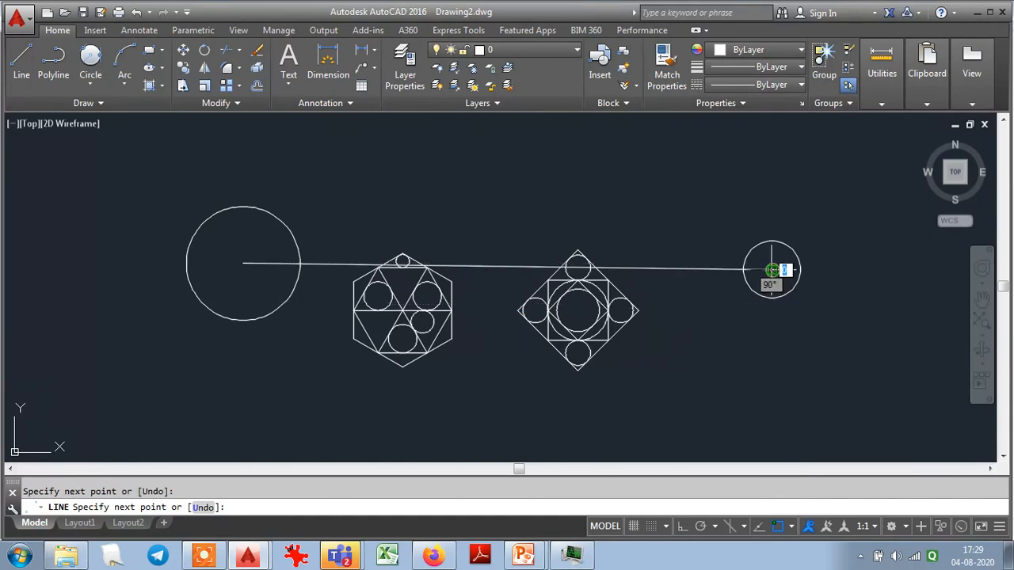
{"action": "key", "text": "Escape"}
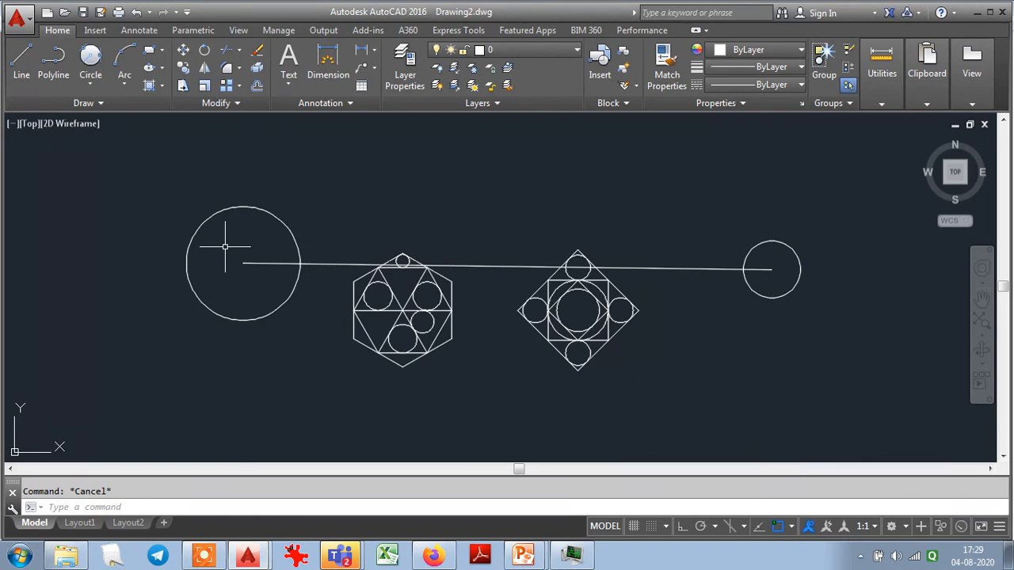
- Review the active object snap modes in the Drafting Settings, including Center, without changing them
{"action": "right_click", "coordinate": [779, 529]}
{"action": "left_click", "coordinate": [792, 505]}
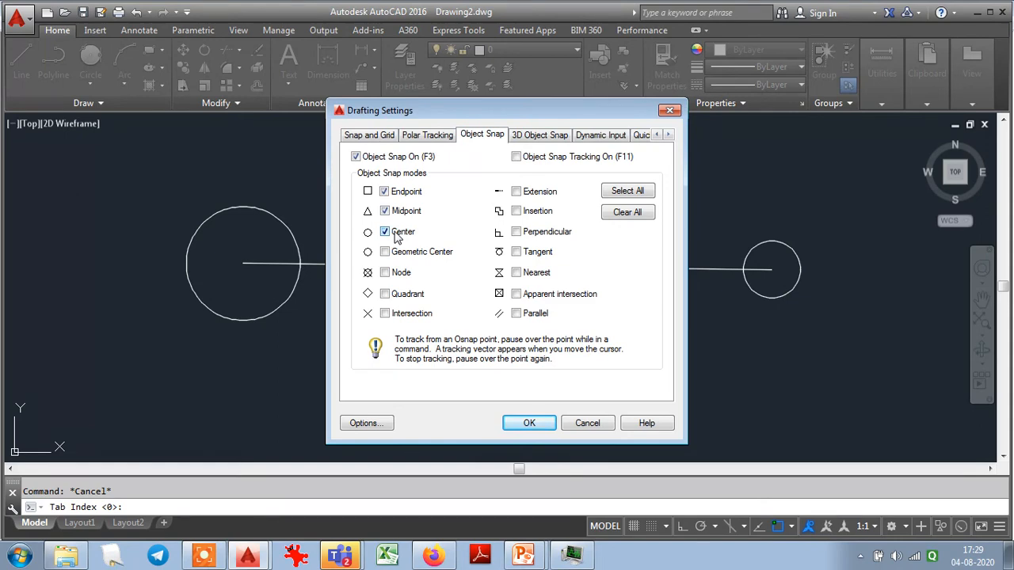
{"action": "left_click", "coordinate": [592, 423]}
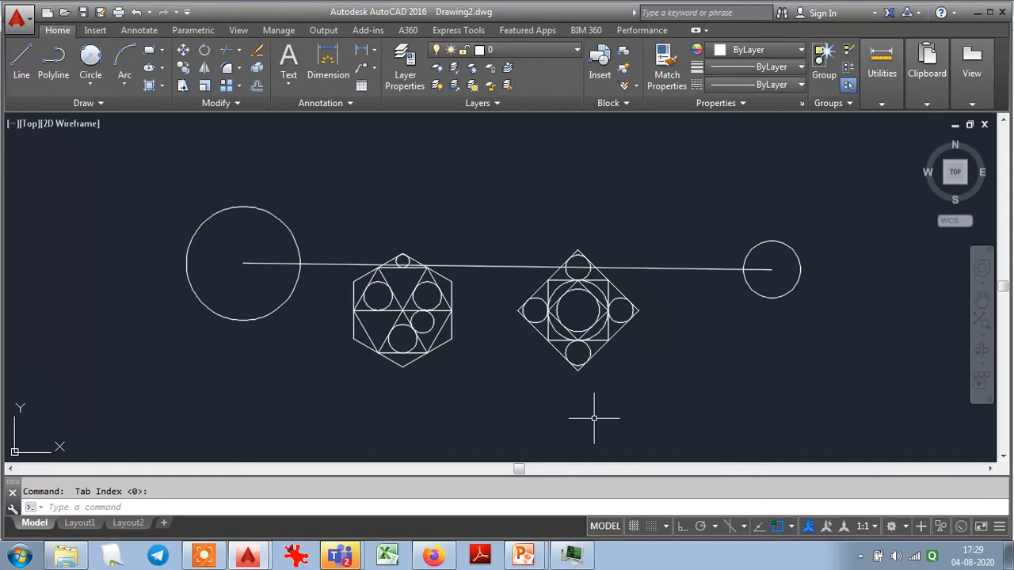
- Erase the line joining the centers of the two outer circles
{"action": "left_click", "coordinate": [675, 295]}
{"action": "left_click", "coordinate": [670, 238]}
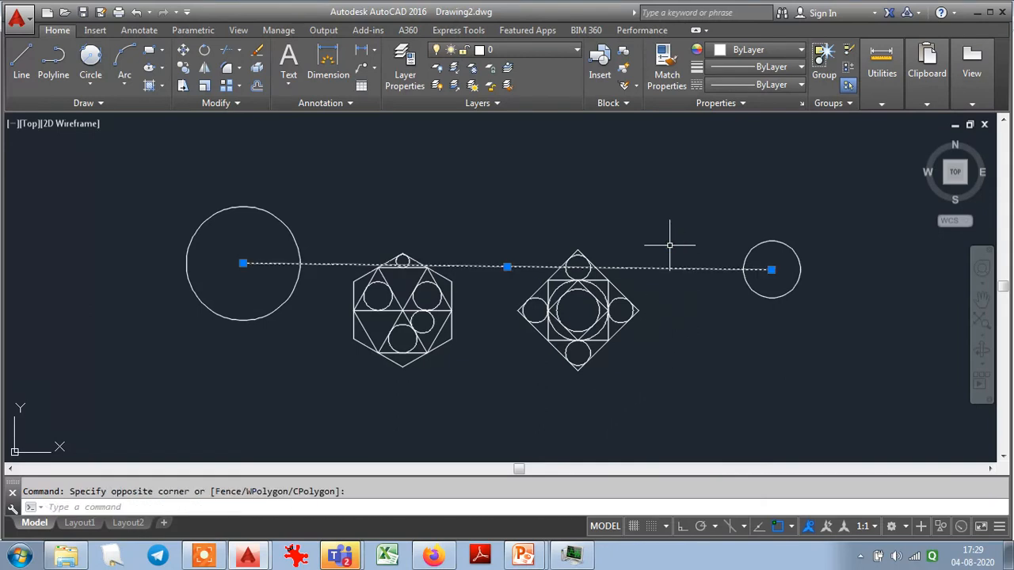
{"action": "key", "text": "Delete"}
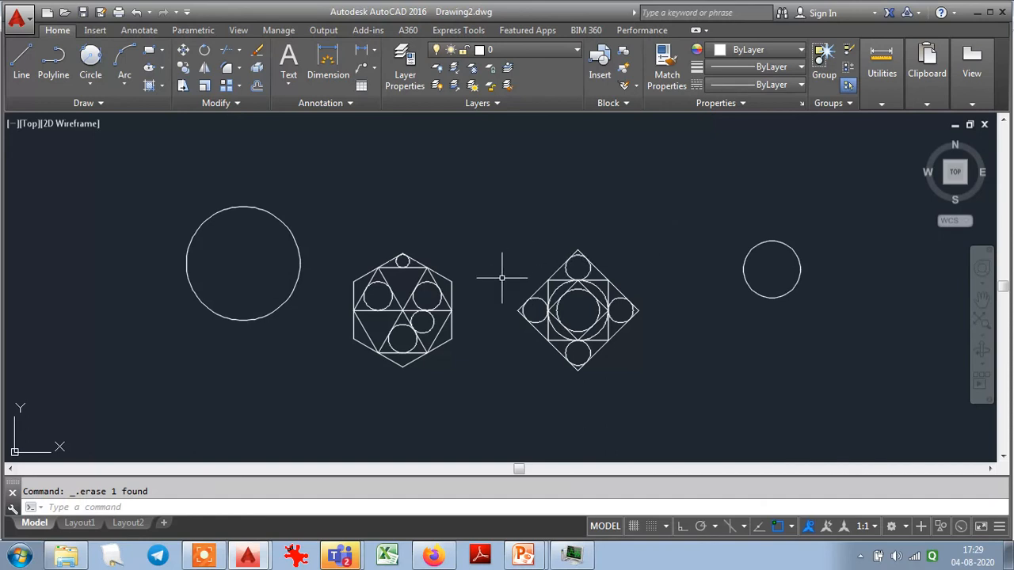
- Save the drawing in My Documents as GPBhuj 03.dwg, basing the name on the existing GPBhuj 02.dwg file
{"action": "key", "text": "alt+f"}
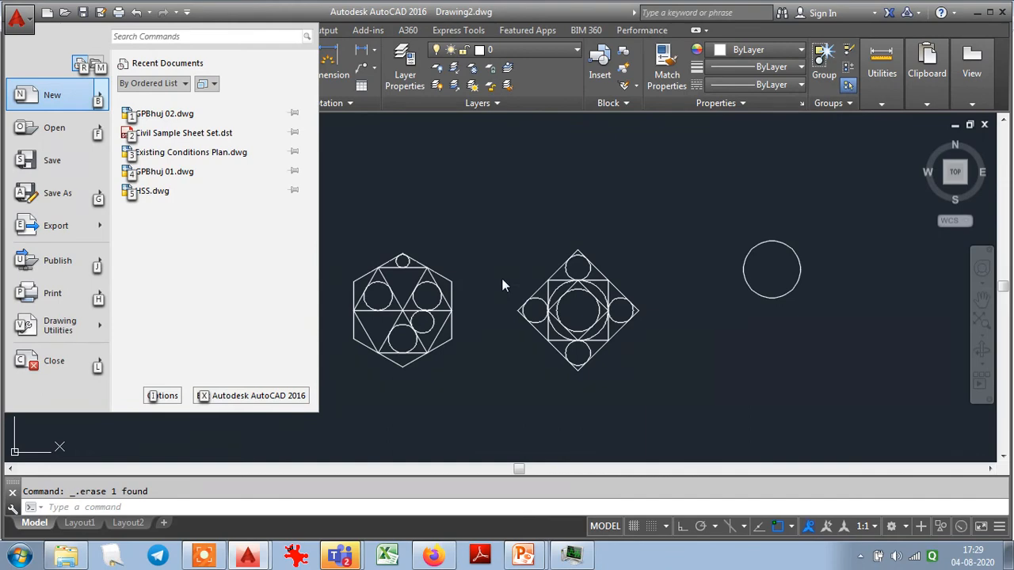
{"action": "left_click", "coordinate": [40, 161]}
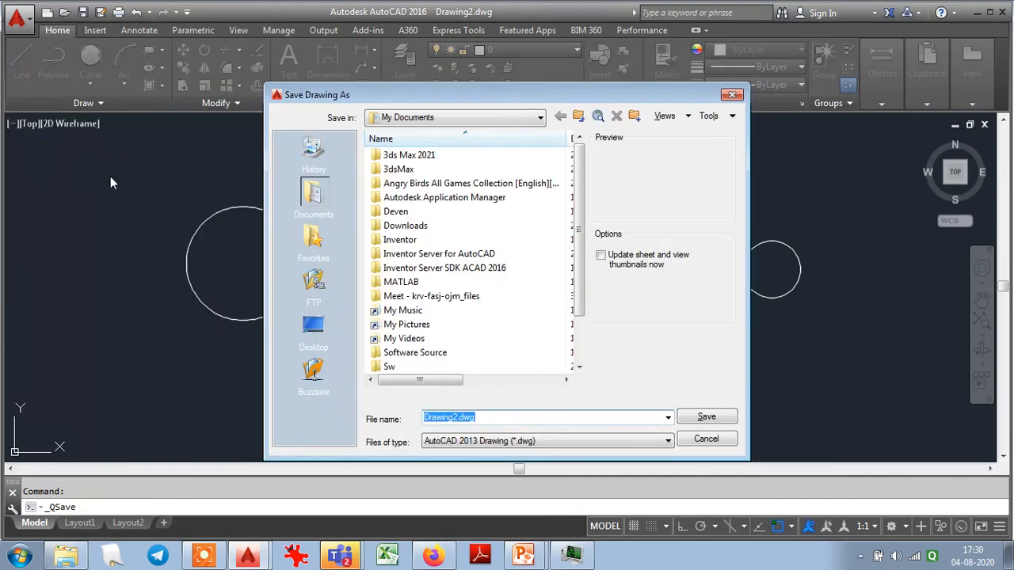
{"action": "left_click_drag", "start_coordinate": [583, 305], "coordinate": [586, 388]}
{"action": "left_click", "coordinate": [413, 353]}
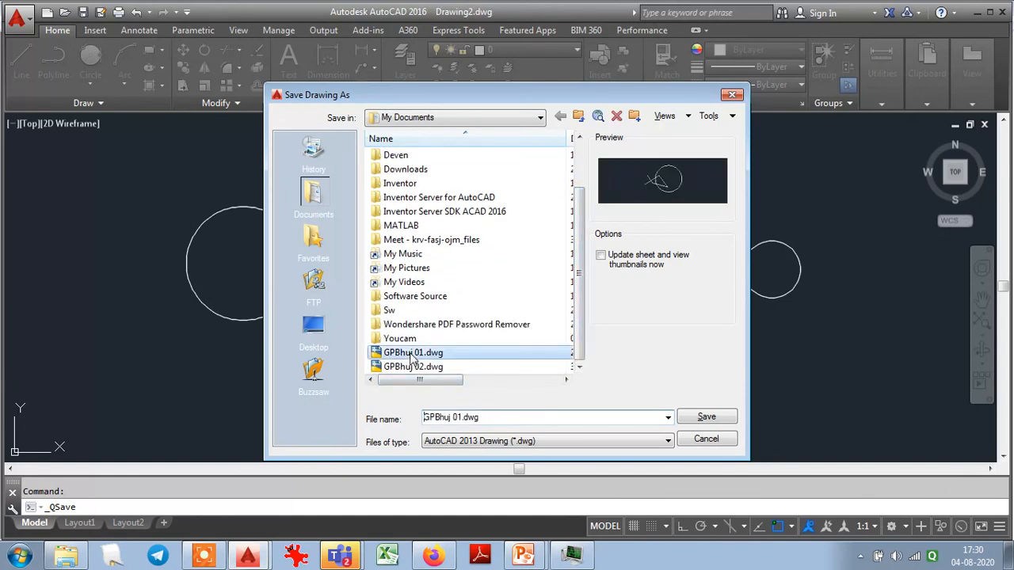
{"action": "left_click", "coordinate": [411, 367]}
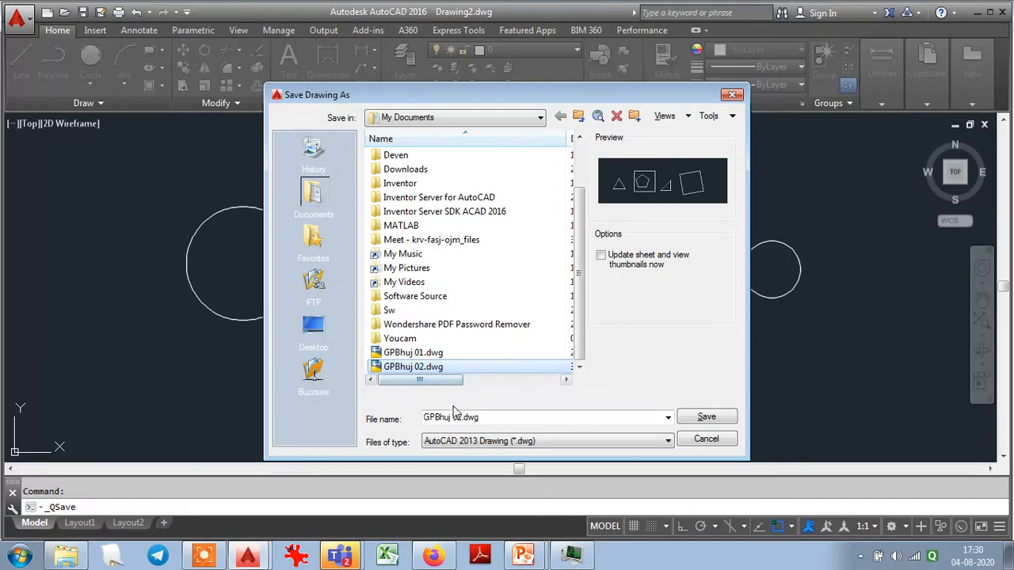
{"action": "left_click", "coordinate": [463, 417]}
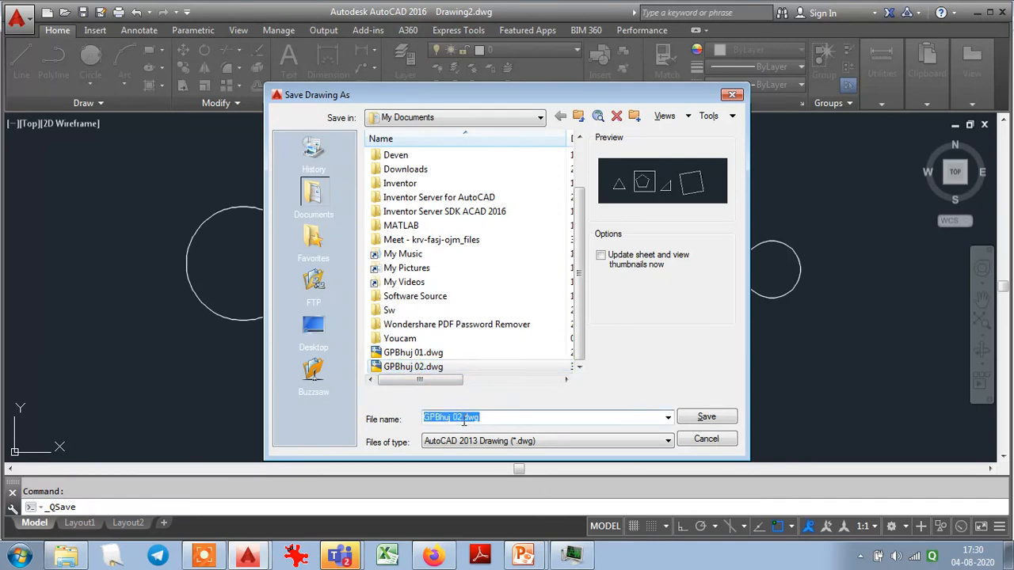
{"action": "left_click", "coordinate": [460, 418]}
{"action": "key", "text": "BackSpace"}
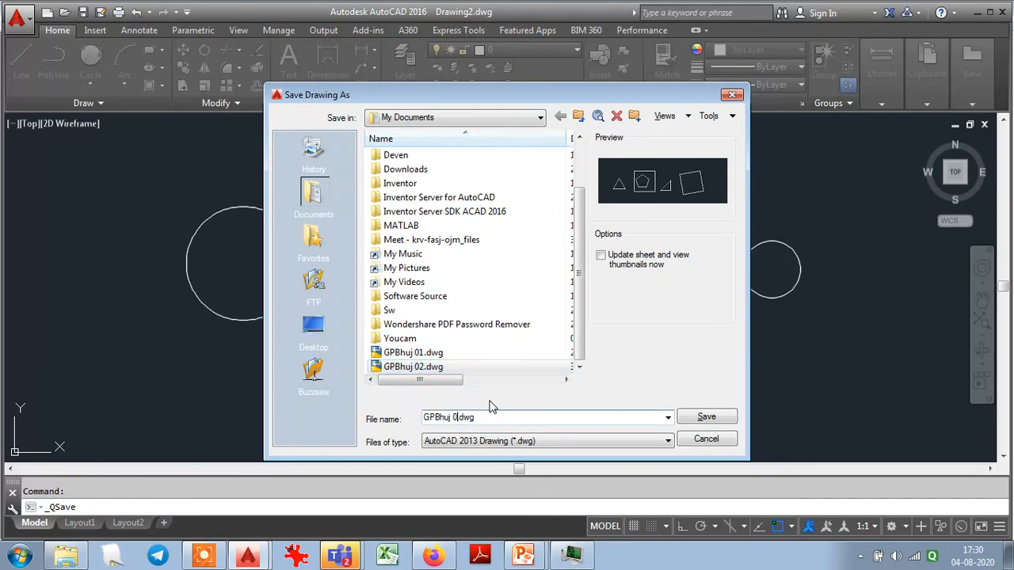
{"action": "type", "text": "3"}
{"action": "left_click", "coordinate": [690, 421]}
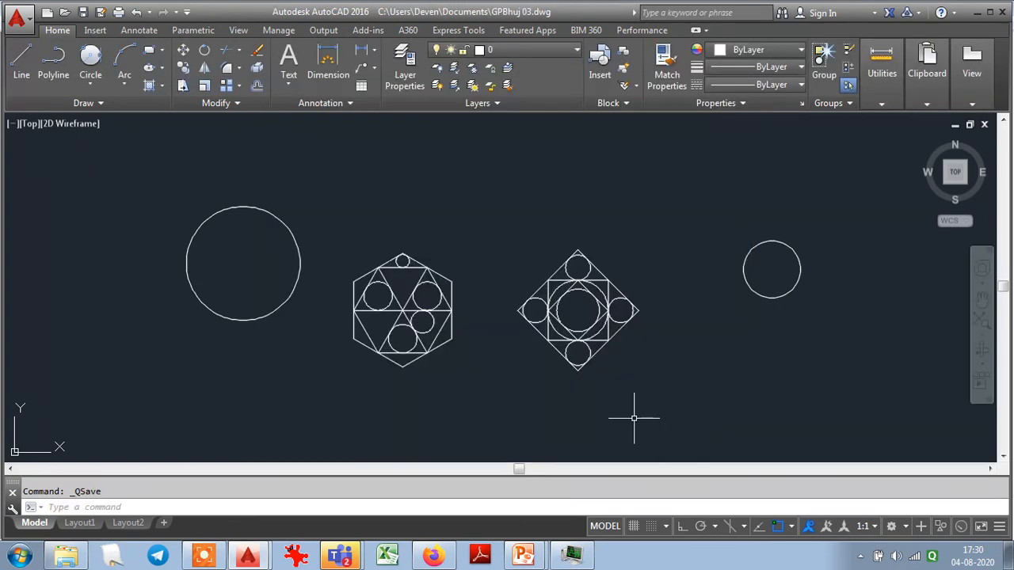
- Use TIME to read the drawing's creation time and the current time, and return to the drawing
{"action": "type", "text": "TIME"}
{"action": "key", "text": "Return"}
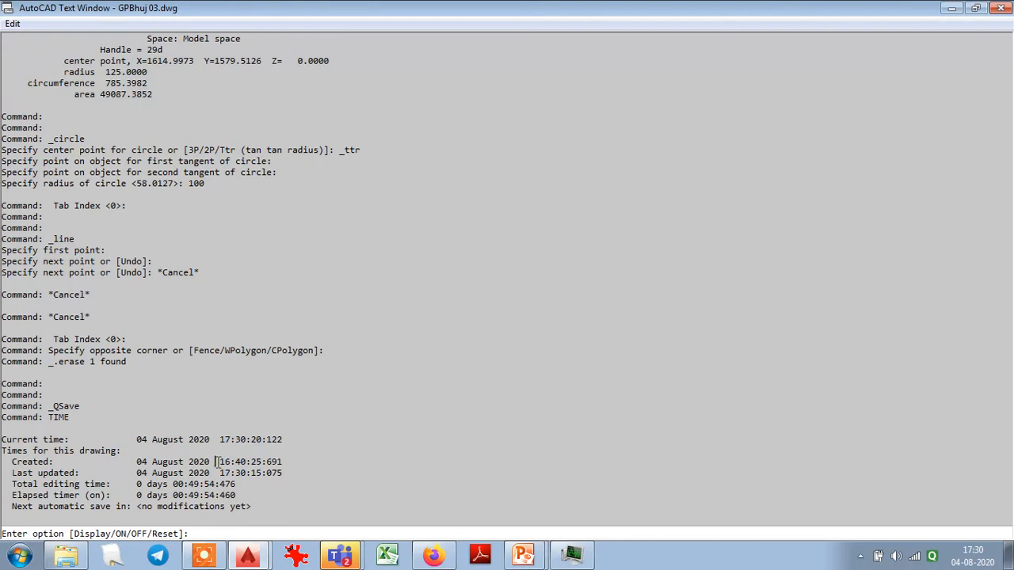
{"action": "left_click_drag", "start_coordinate": [218, 461], "coordinate": [299, 462]}
{"action": "left_click_drag", "start_coordinate": [220, 439], "coordinate": [292, 441]}
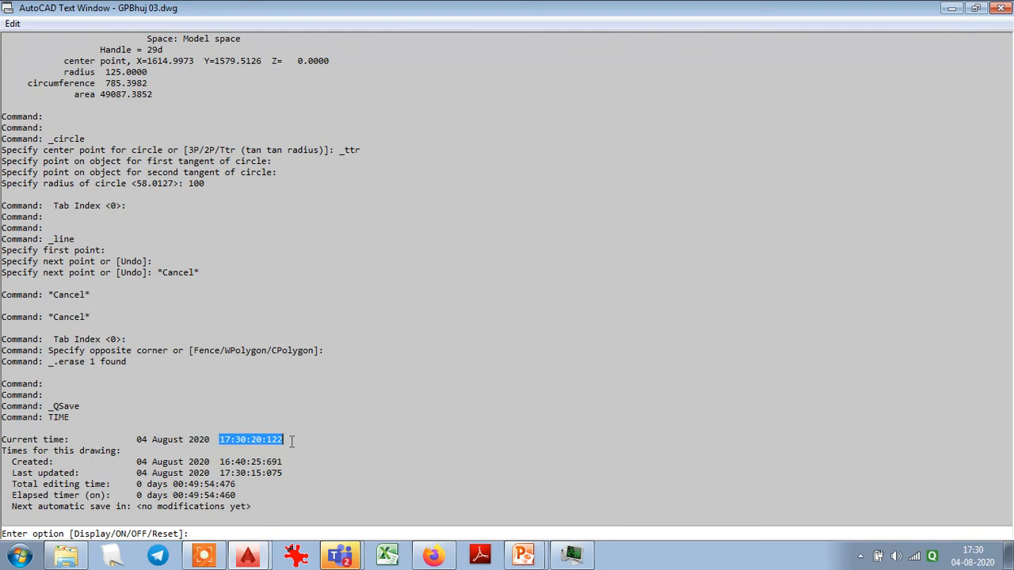
{"action": "key", "text": "Escape"}
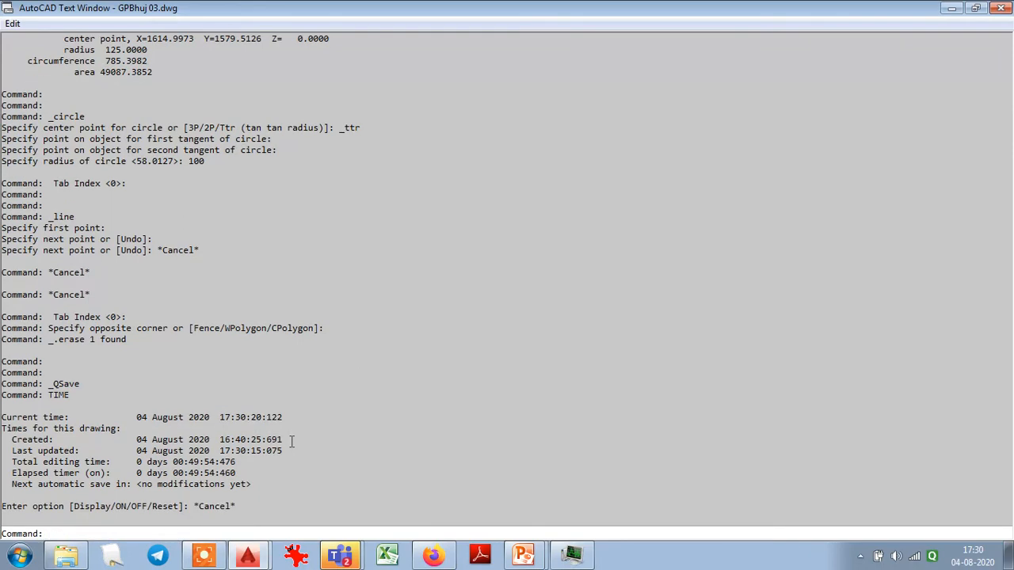
{"action": "key", "text": "F2"}
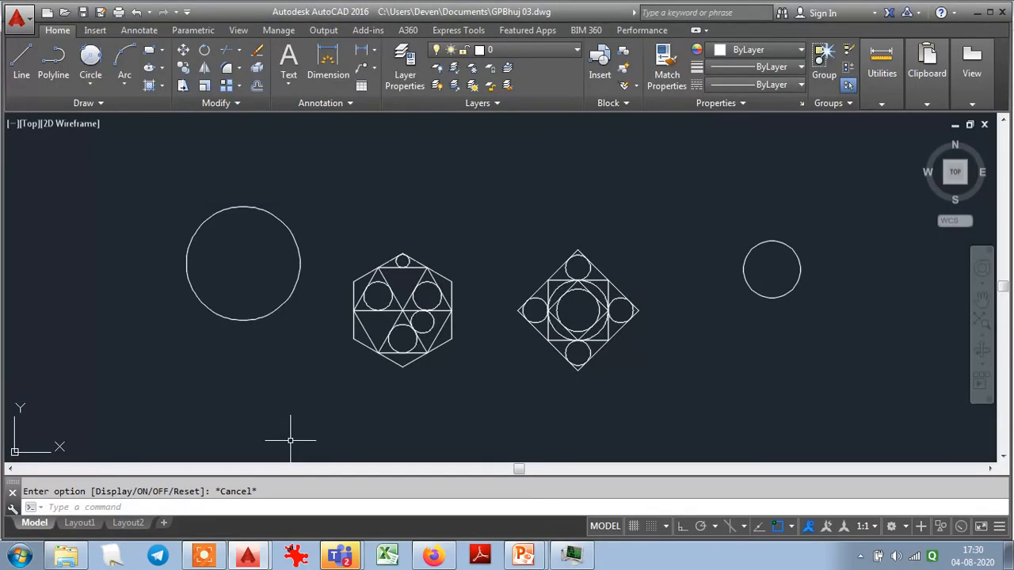
- Close the GPBhuj 03 drawing and switch to the Microsoft Teams meeting
{"action": "key", "text": "alt+f"}
{"action": "key", "text": "c"}
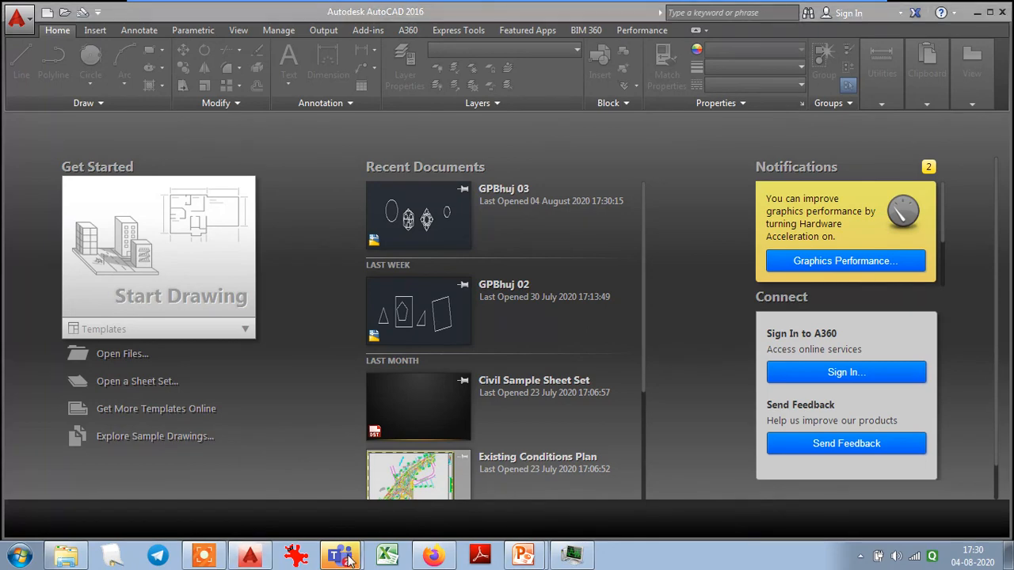
{"action": "left_click", "coordinate": [396, 496]}
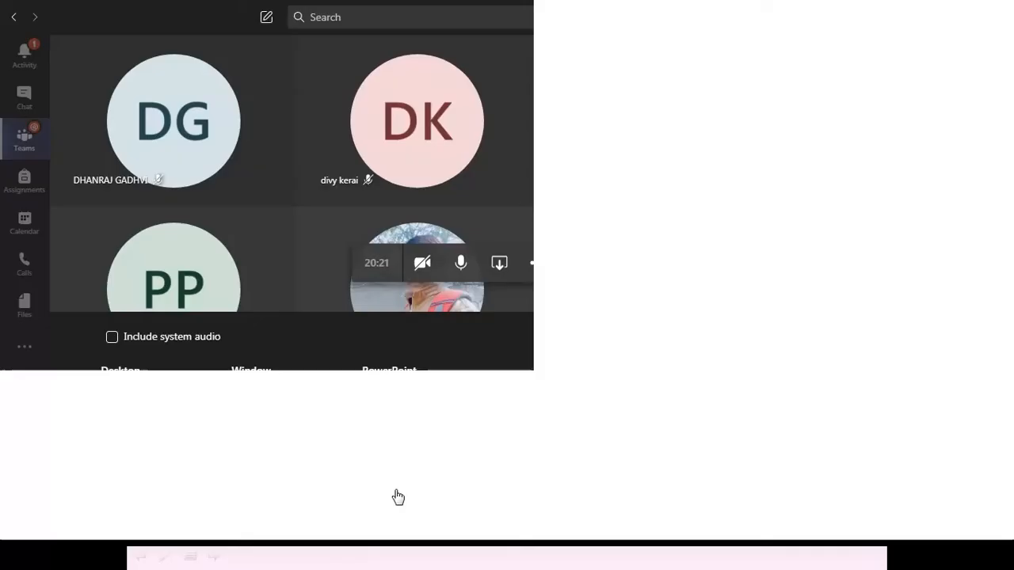
- Stop sharing the screen, turn on the camera in the meeting and collapse the self-view preview
{"action": "left_click", "coordinate": [505, 425]}
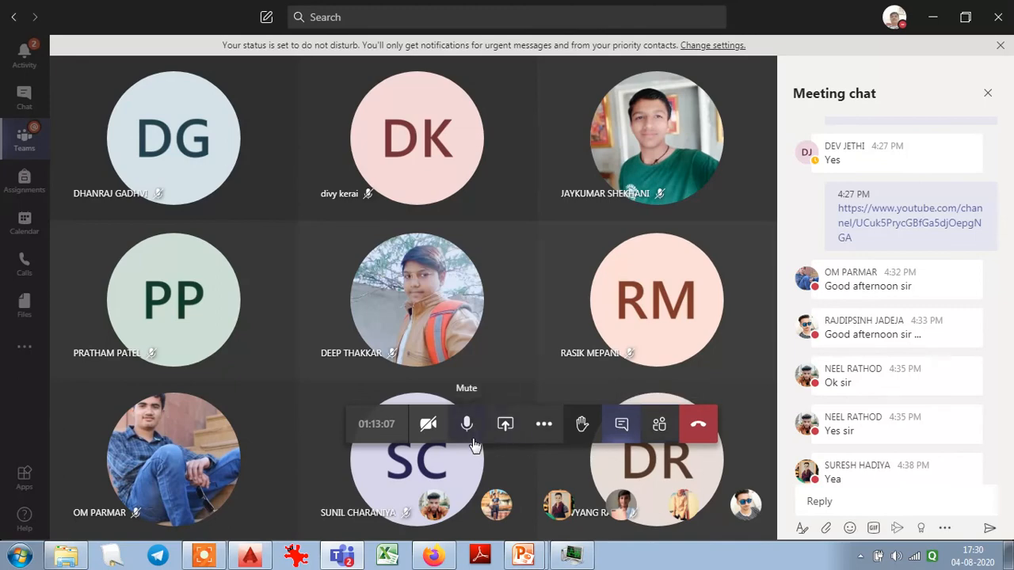
{"action": "left_click", "coordinate": [427, 424]}
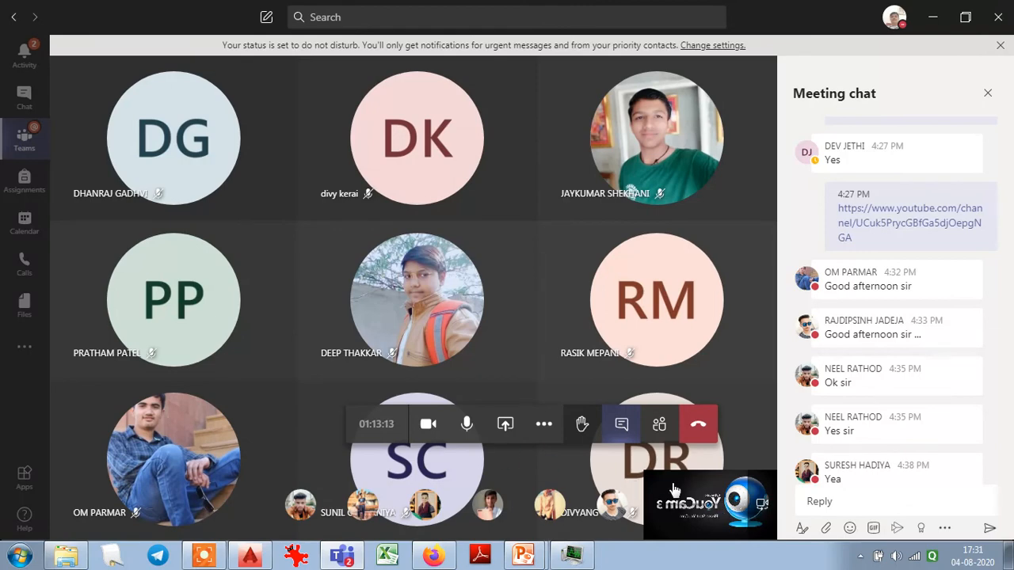
{"action": "left_click", "coordinate": [762, 505]}
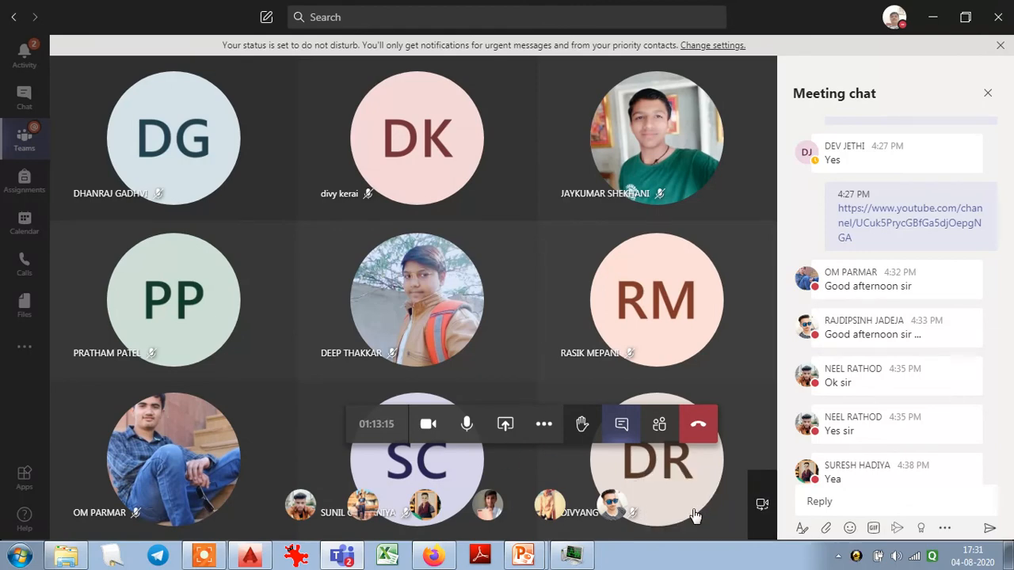